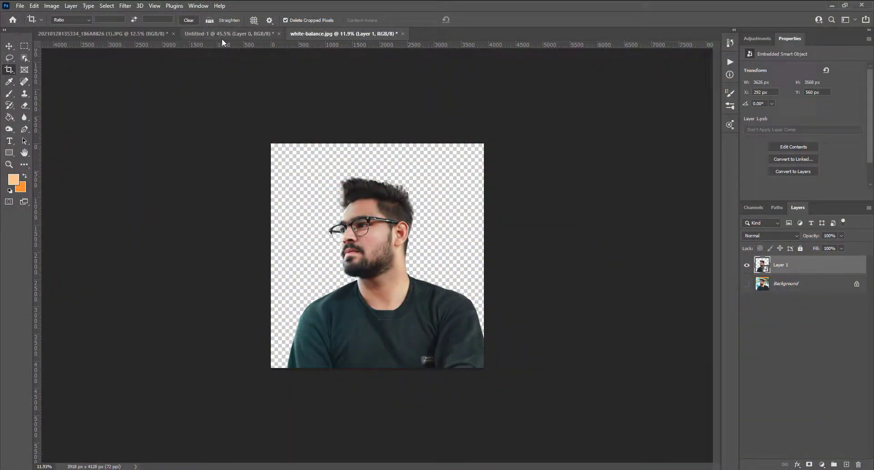
# Step: Bring the blurred street background into the blank Untitled-1 canvas as Layer 1
pyautogui.click(226, 33)
pyautogui.click(132, 34)
pyautogui.click(200, 36)
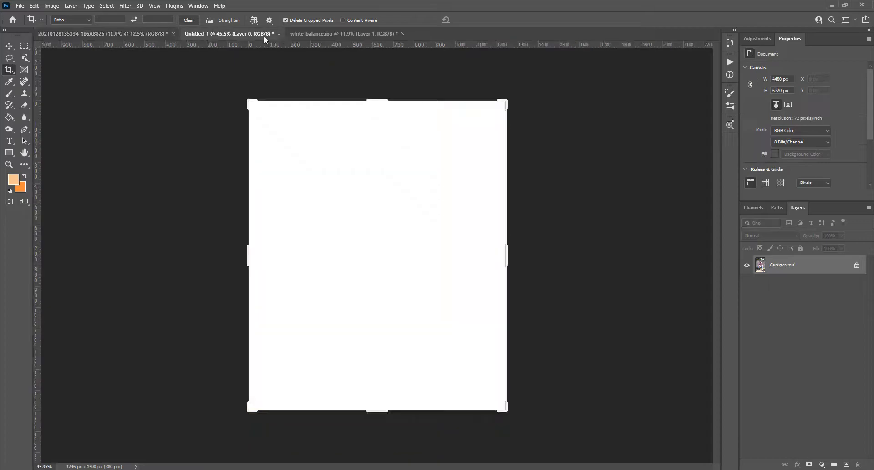
pyautogui.click(319, 34)
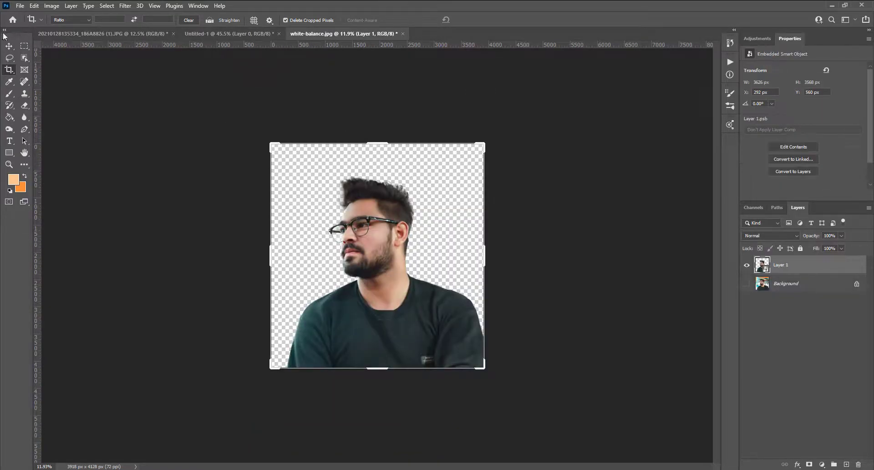
pyautogui.click(22, 5)
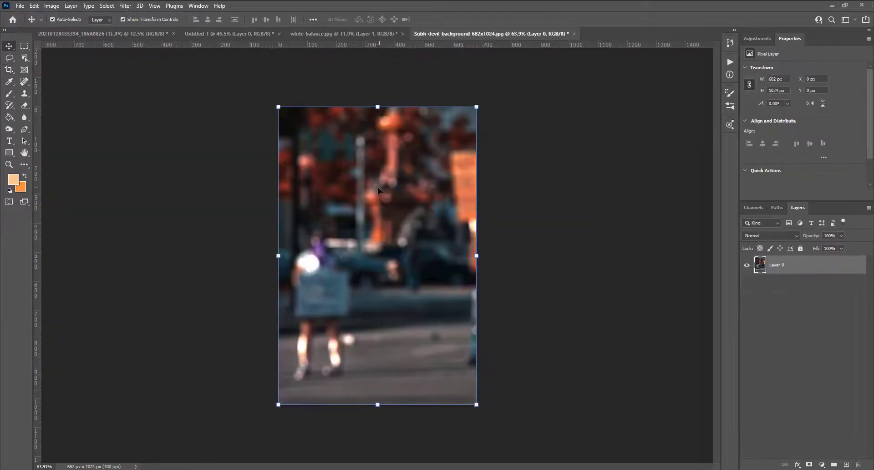
pyautogui.moveTo(387, 150)
pyautogui.mouseDown()
pyautogui.moveTo(262, 28)
pyautogui.moveTo(205, 37)
pyautogui.moveTo(380, 253)
pyautogui.mouseUp()
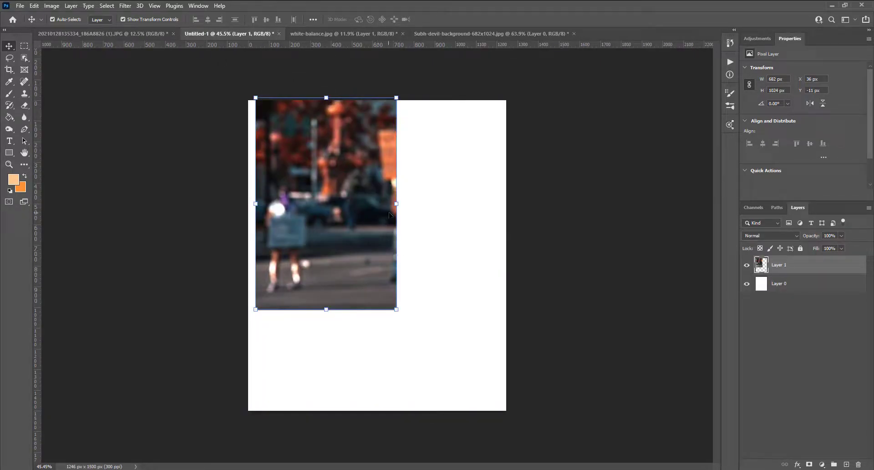
# Step: Scale the background to span the canvas from left to right edge and commit
pyautogui.moveTo(397, 203); pyautogui.dragTo(506, 203)
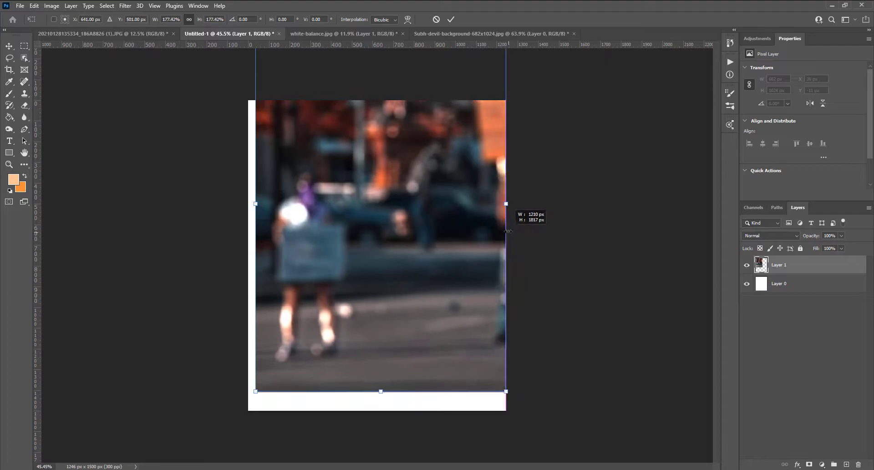
pyautogui.moveTo(262, 203); pyautogui.dragTo(248, 203)
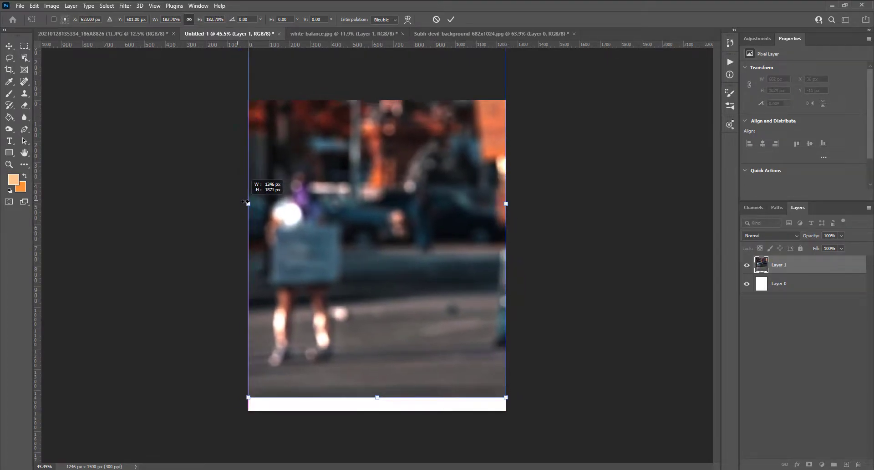
pyautogui.moveTo(420, 151)
pyautogui.mouseDown()
pyautogui.moveTo(420, 264)
pyautogui.moveTo(421, 232)
pyautogui.mouseUp()
pyautogui.click(450, 19)
# Step: Copy the white-balance.jpg cut-out portrait into Untitled-1 as Layer 2
pyautogui.click(339, 34)
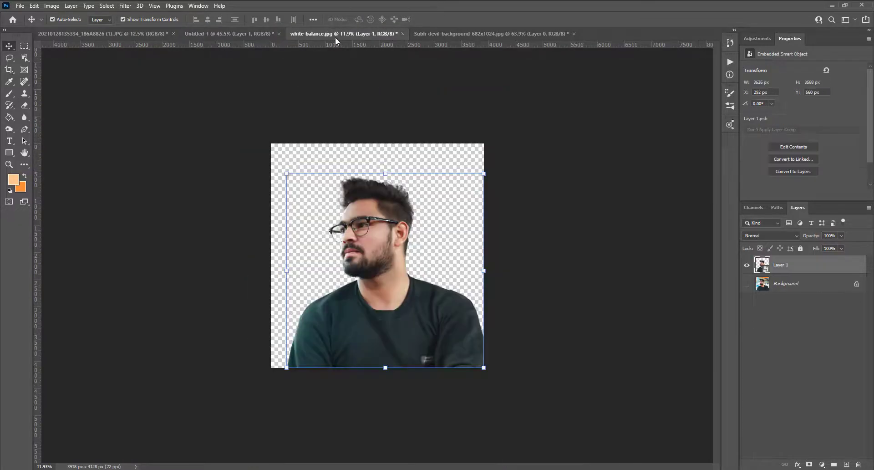
pyautogui.moveTo(368, 258)
pyautogui.mouseDown()
pyautogui.moveTo(328, 222)
pyautogui.moveTo(390, 254)
pyautogui.mouseUp()
pyautogui.hotkey('ctrl', '-')
pyautogui.hotkey('ctrl', '-')
pyautogui.hotkey('ctrl', '-')
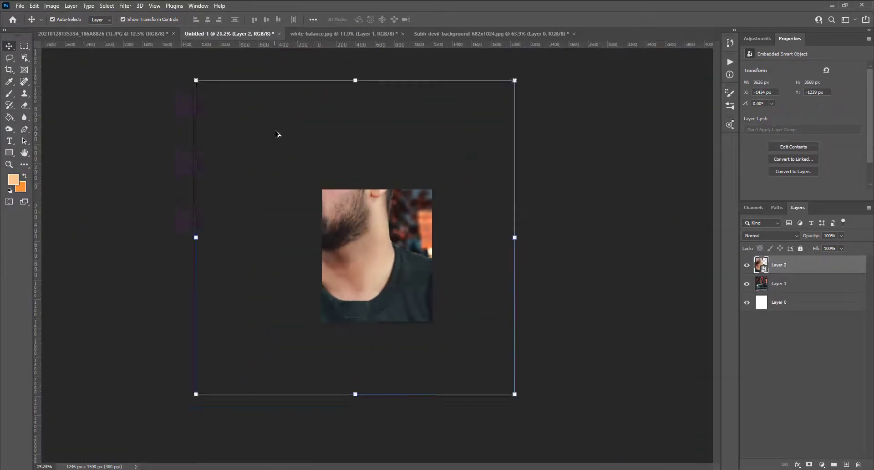
# Step: Shrink the portrait to about 9–11% and fit it over the street background
pyautogui.hotkey('ctrl', 't')
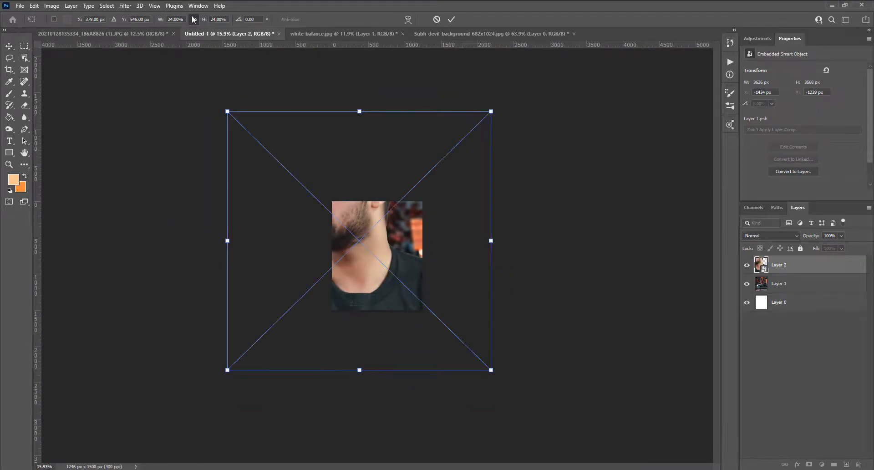
pyautogui.moveTo(161, 22); pyautogui.dragTo(156, 21)
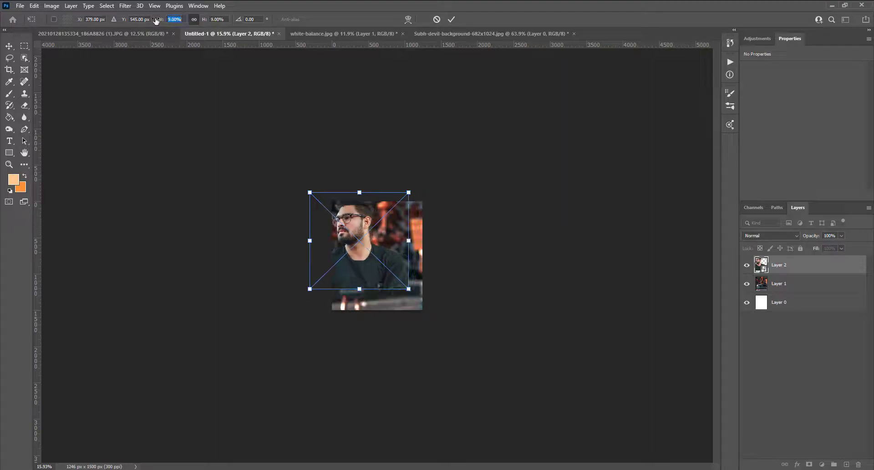
pyautogui.moveTo(353, 226); pyautogui.dragTo(367, 251)
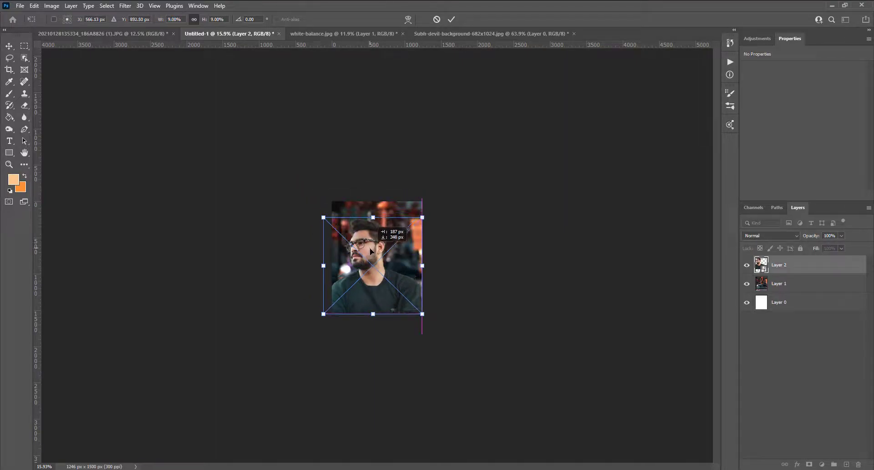
pyautogui.scroll(4, 376, 253)
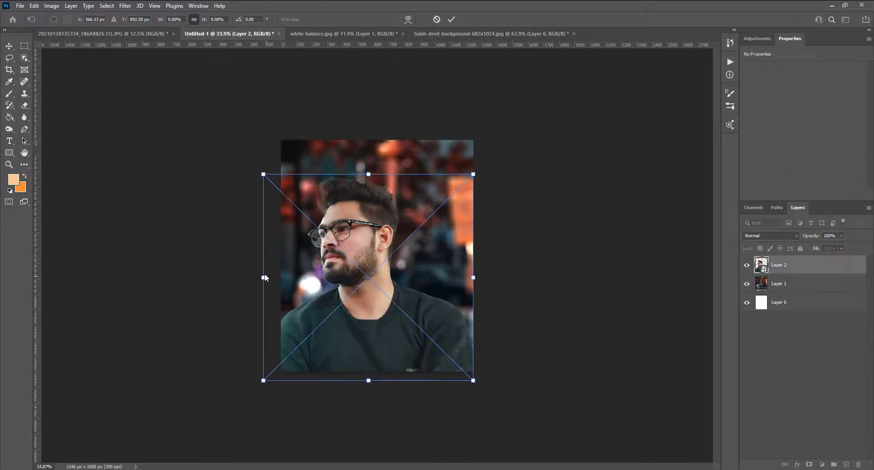
pyautogui.moveTo(263, 276); pyautogui.dragTo(272, 278)
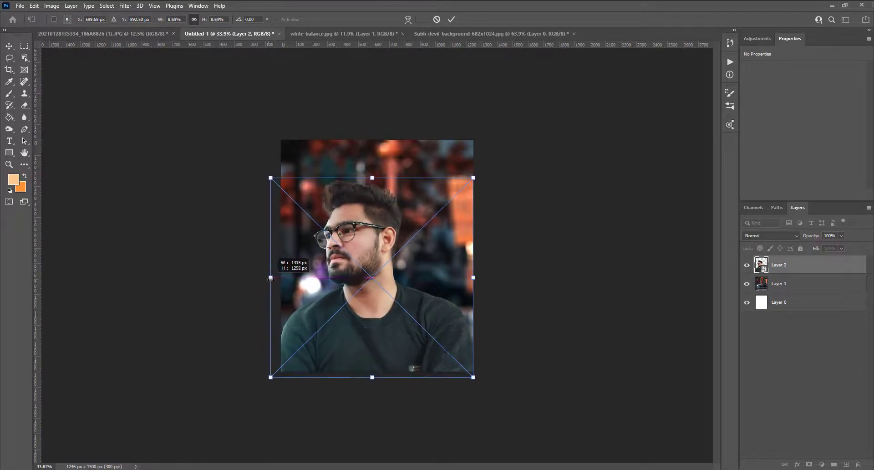
pyautogui.moveTo(473, 282); pyautogui.dragTo(461, 277)
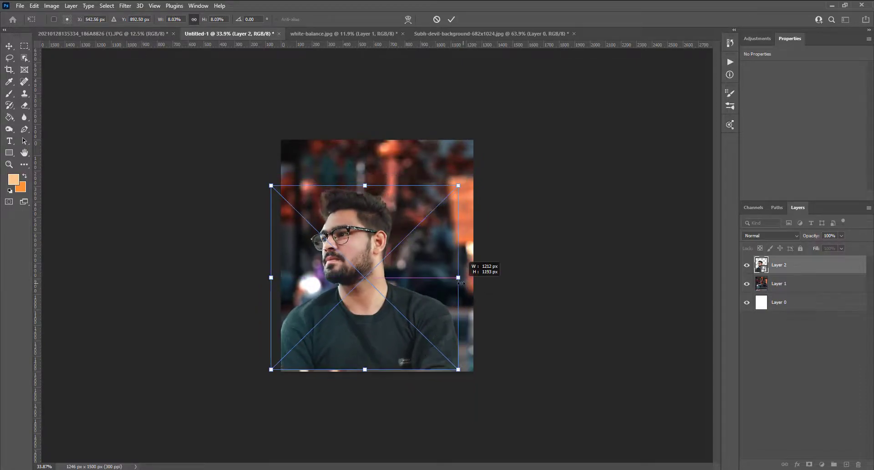
pyautogui.moveTo(361, 286); pyautogui.dragTo(371, 292)
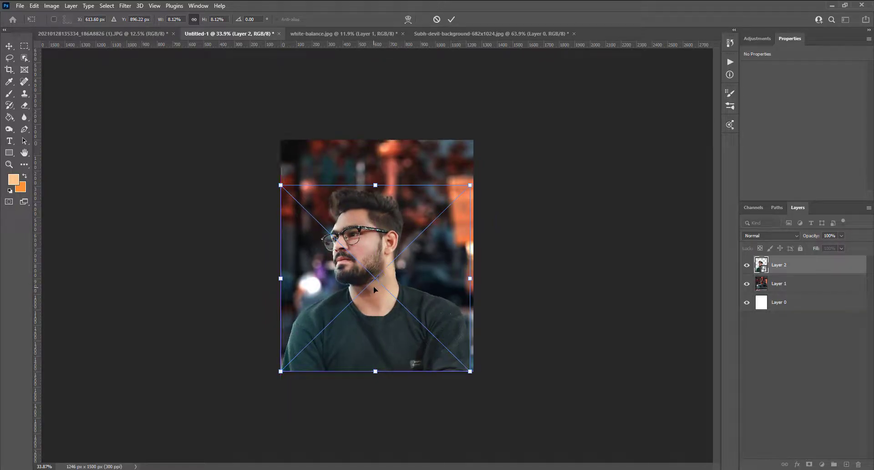
pyautogui.click(453, 20)
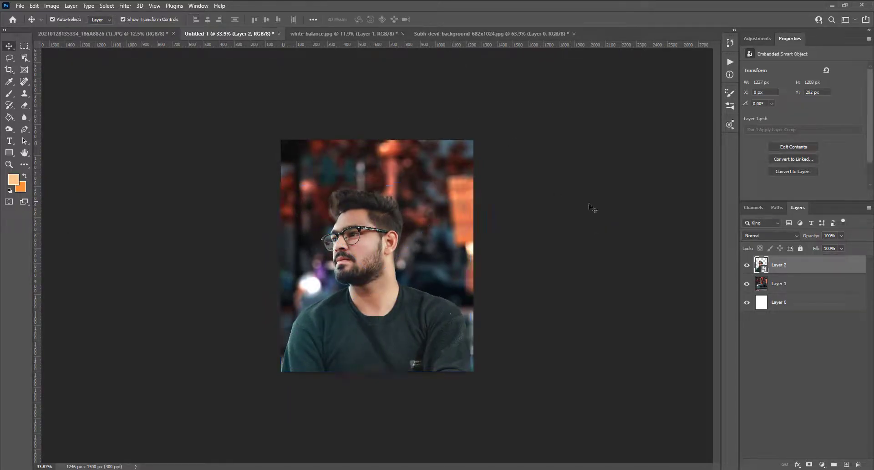
# Step: Nudge the portrait slightly right on the composite
pyautogui.hotkey('ctrl', '+')
pyautogui.moveTo(348, 263); pyautogui.dragTo(351, 263)
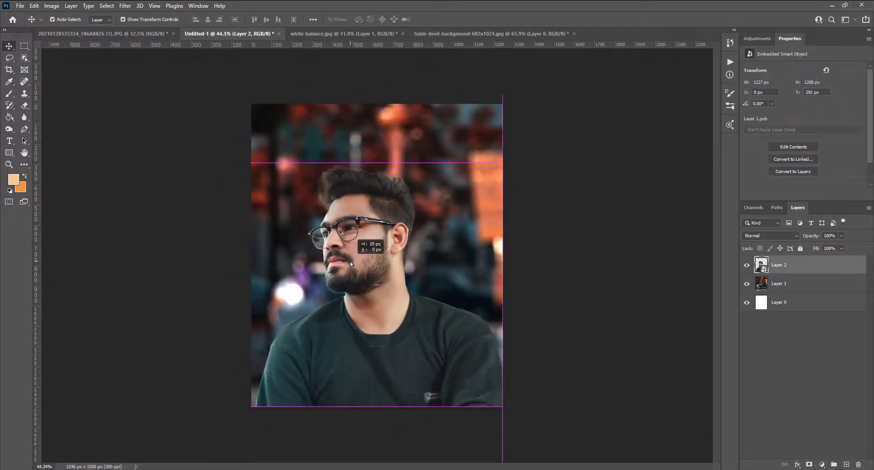
pyautogui.moveTo(350, 263); pyautogui.dragTo(350, 263)
pyautogui.click(412, 249)
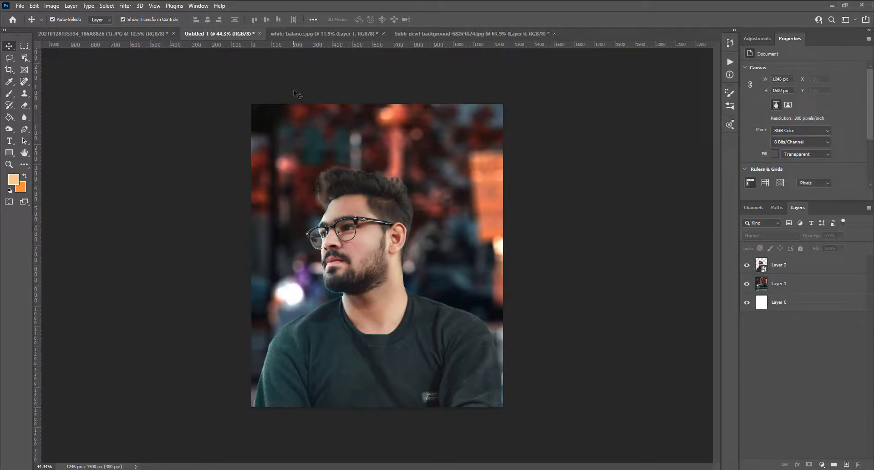
# Step: Close white-balance.jpg and Subh-devil-background-682x1024.jpg without saving
pyautogui.click(321, 37)
pyautogui.click(383, 34)
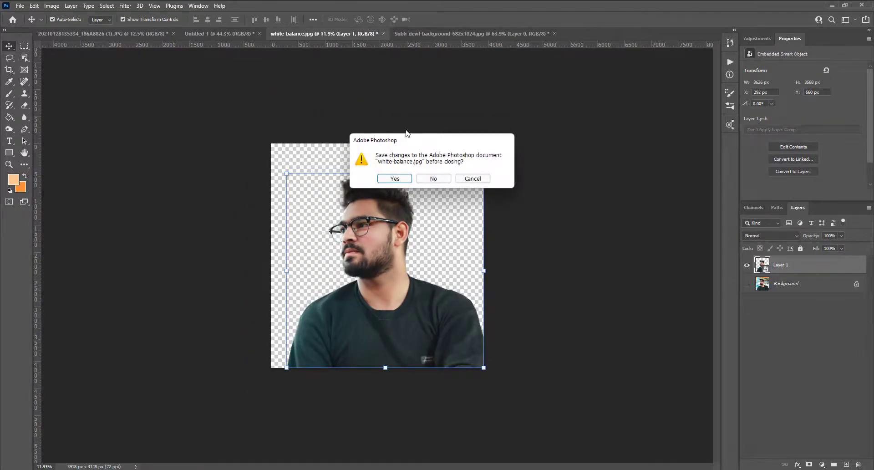
pyautogui.click(433, 179)
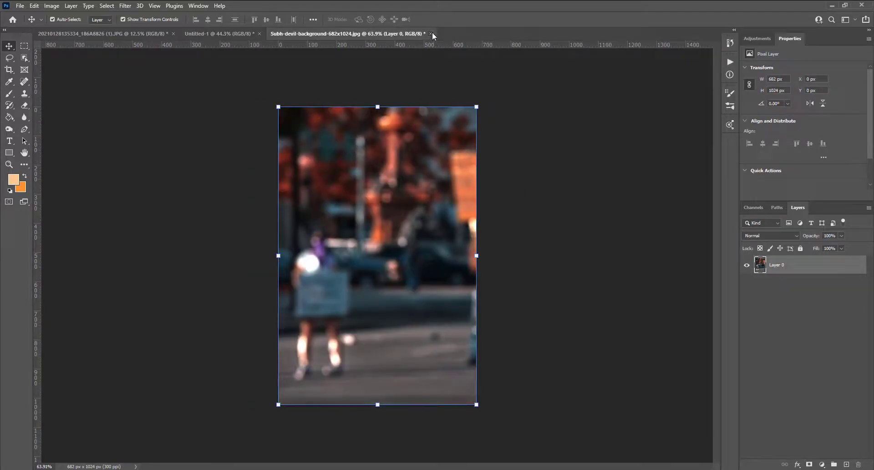
pyautogui.click(431, 34)
pyautogui.click(435, 187)
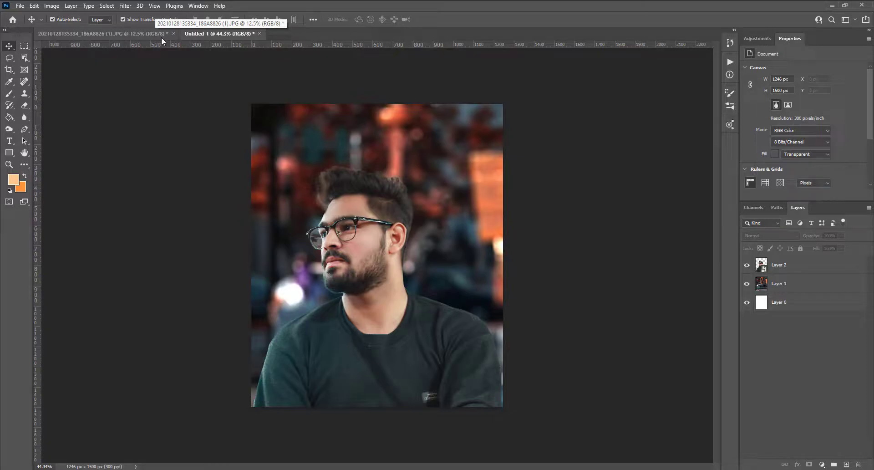
# Step: Enlarge the portrait to about 1392 × 1371 px with Free Transform
pyautogui.scroll(-2, 362, 271)
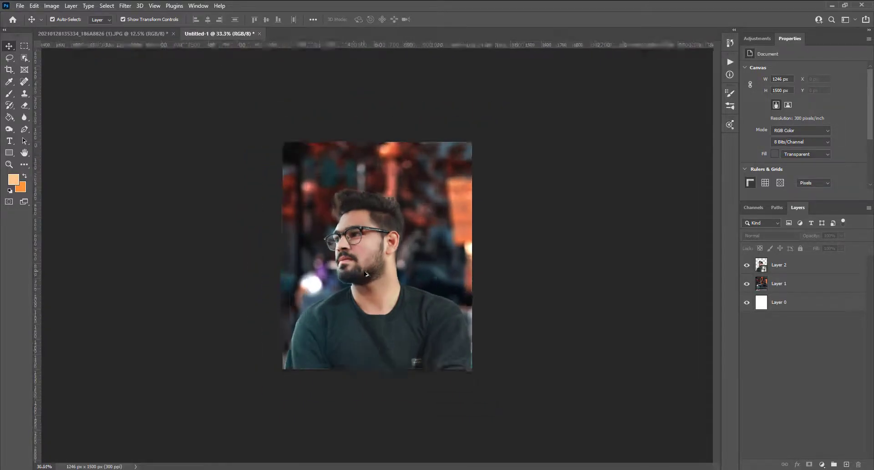
pyautogui.scroll(1, 363, 271)
pyautogui.click(364, 229)
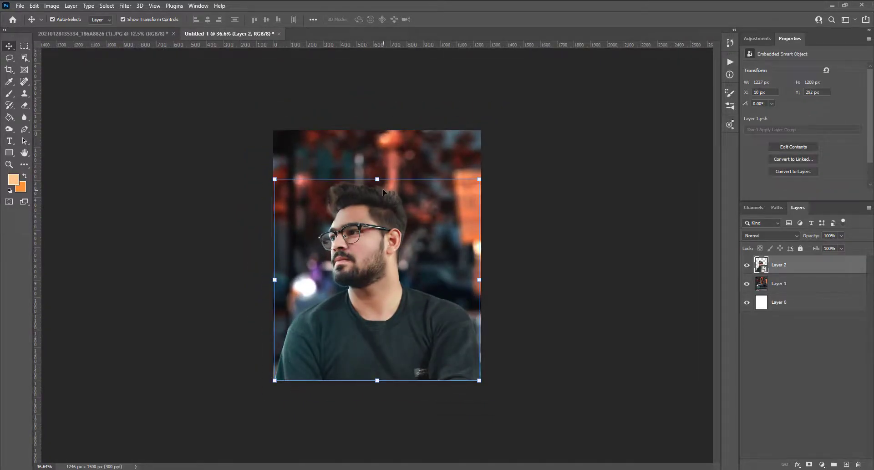
pyautogui.moveTo(376, 179); pyautogui.dragTo(392, 159)
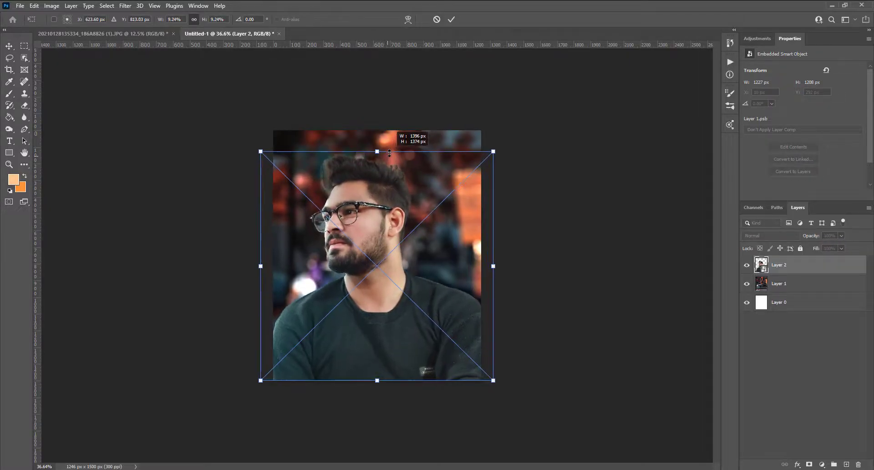
pyautogui.moveTo(351, 217); pyautogui.dragTo(354, 216)
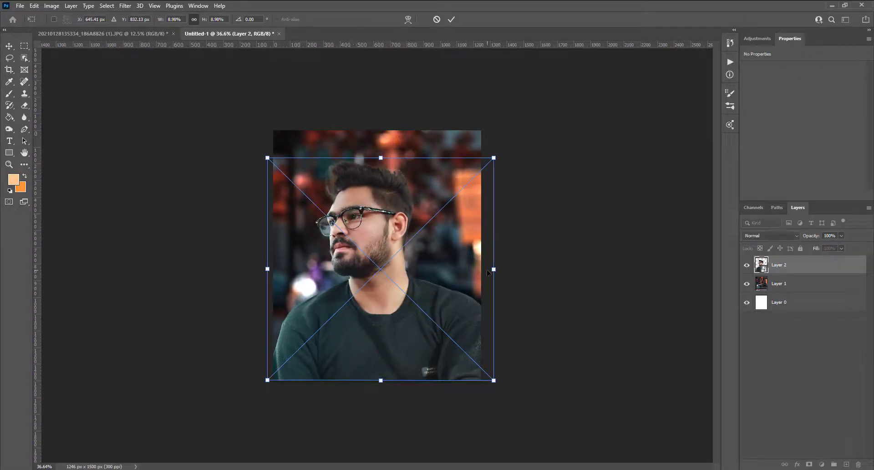
pyautogui.moveTo(493, 269); pyautogui.dragTo(500, 269)
pyautogui.moveTo(453, 283); pyautogui.dragTo(446, 285)
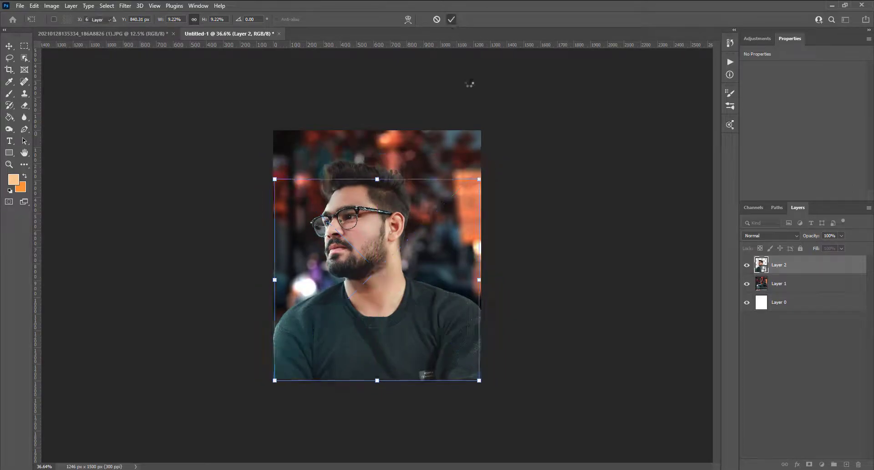
pyautogui.press('Return')
# Step: Nudge the portrait slightly down so the shoulders fill the bottom
pyautogui.scroll(3, 318, 294)
pyautogui.scroll(-2, 318, 294)
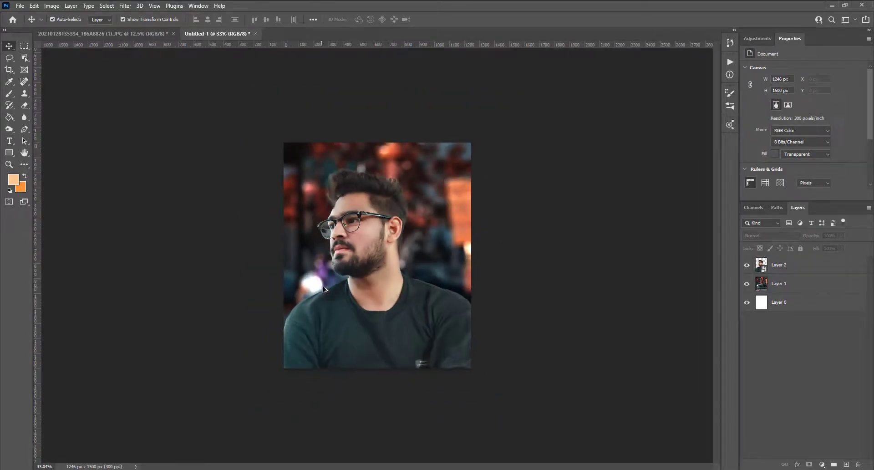
pyautogui.scroll(-1, 323, 291)
pyautogui.click(346, 280)
pyautogui.moveTo(352, 274); pyautogui.dragTo(357, 273)
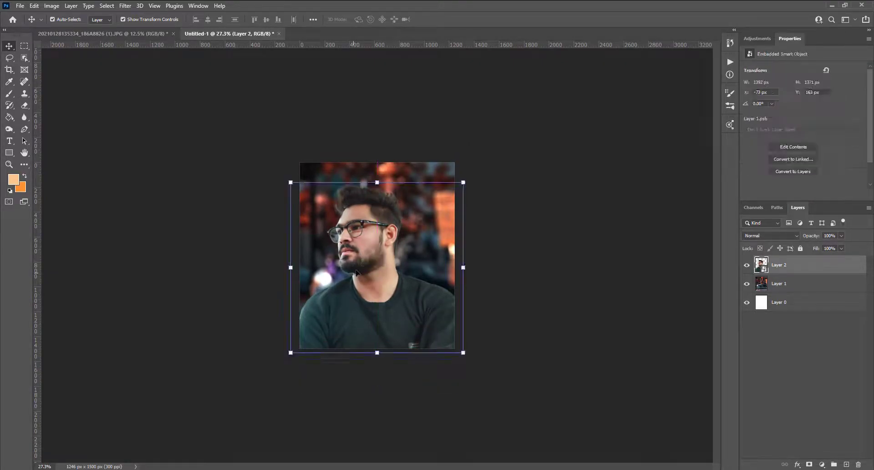
# Step: Apply Levels to the portrait with the black input raised to 27
pyautogui.hotkey('ctrl', '+')
pyautogui.click(52, 6)
pyautogui.moveTo(65, 29)
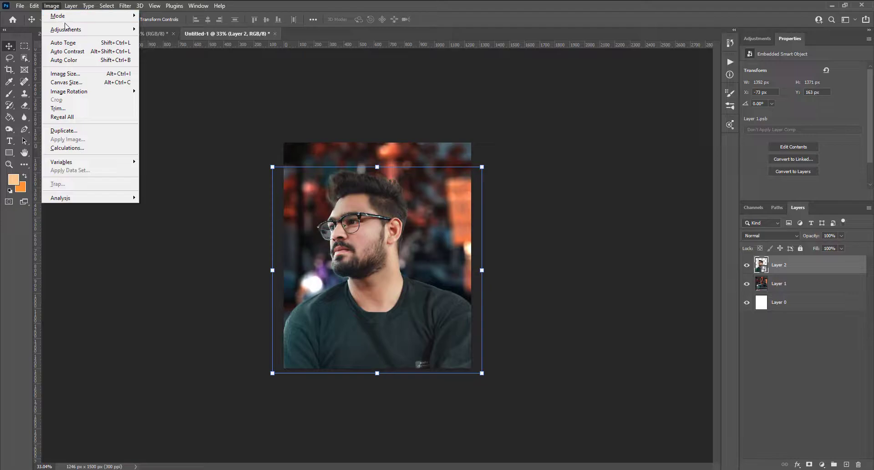
pyautogui.click(166, 39)
pyautogui.moveTo(414, 91); pyautogui.dragTo(555, 104)
pyautogui.moveTo(493, 206); pyautogui.dragTo(501, 205)
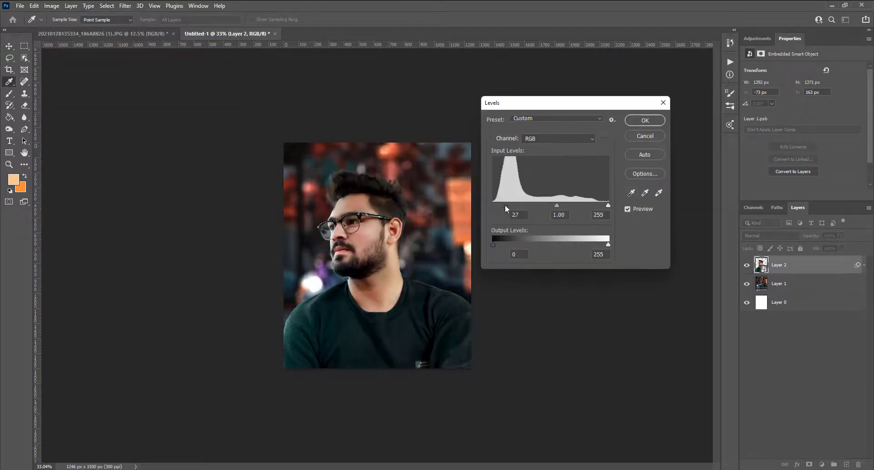
pyautogui.press('Return')
# Step: Open Brightness/Contrast on the background layer and cancel without changes
pyautogui.click(779, 307)
pyautogui.click(52, 5)
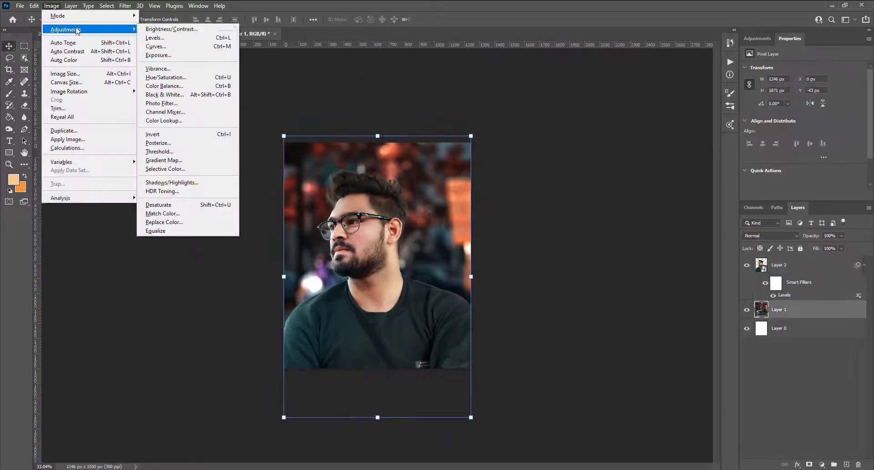
pyautogui.click(254, 29)
pyautogui.press('Escape')
# Step: Bring up the portrait layer's context menu to rasterize it
pyautogui.rightClick(778, 265)
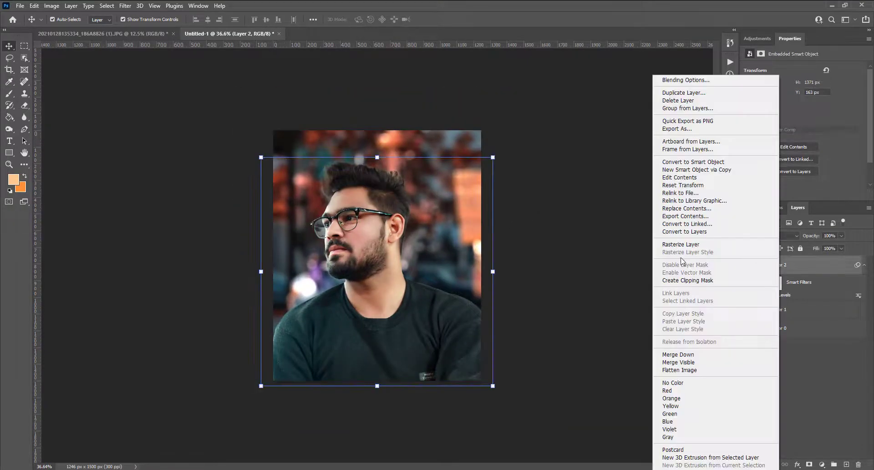
pyautogui.click(710, 196)
pyautogui.hotkey('ctrl', '0')
pyautogui.rightClick(25, 57)
# Step: Rasterize the portrait, select the hair and copy it to a new layer
pyautogui.click(50, 61)
pyautogui.moveTo(337, 138); pyautogui.dragTo(293, 137)
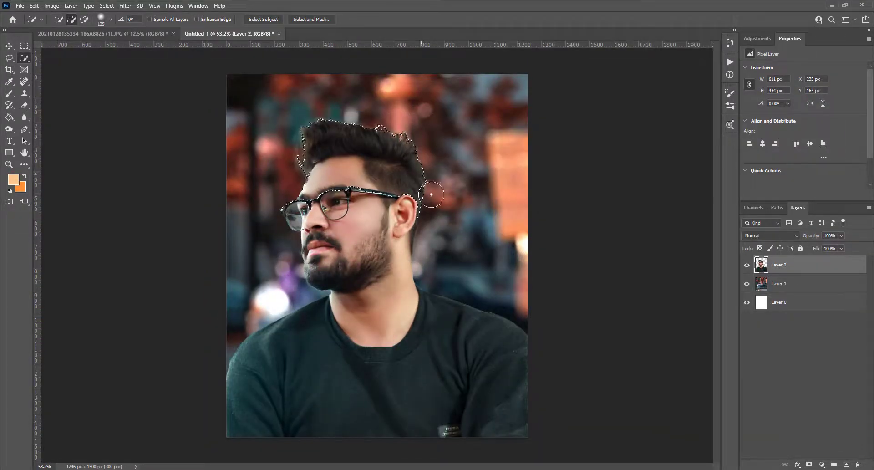
pyautogui.hotkey('ctrl', 'j')
# Step: Smudge the hair's top and upper-right strands upward into pointed spikes
pyautogui.click(24, 165)
pyautogui.click(52, 148)
pyautogui.scroll(5, 296, 201)
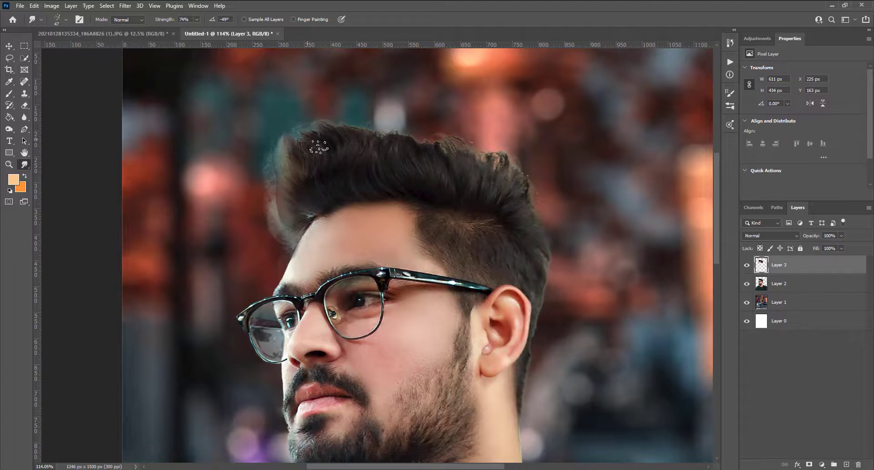
pyautogui.rightClick(319, 147)
pyautogui.moveTo(293, 176); pyautogui.dragTo(302, 188)
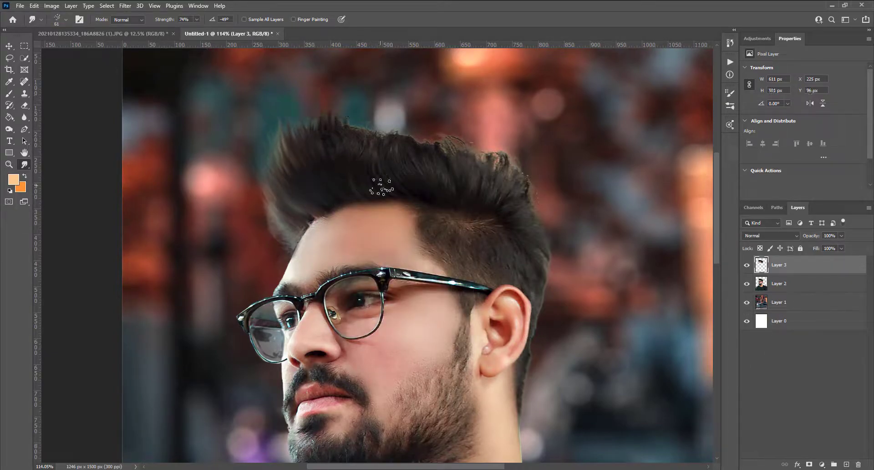
pyautogui.rightClick(381, 166)
pyautogui.moveTo(382, 150); pyautogui.dragTo(376, 116)
pyautogui.moveTo(165, 19); pyautogui.dragTo(157, 20)
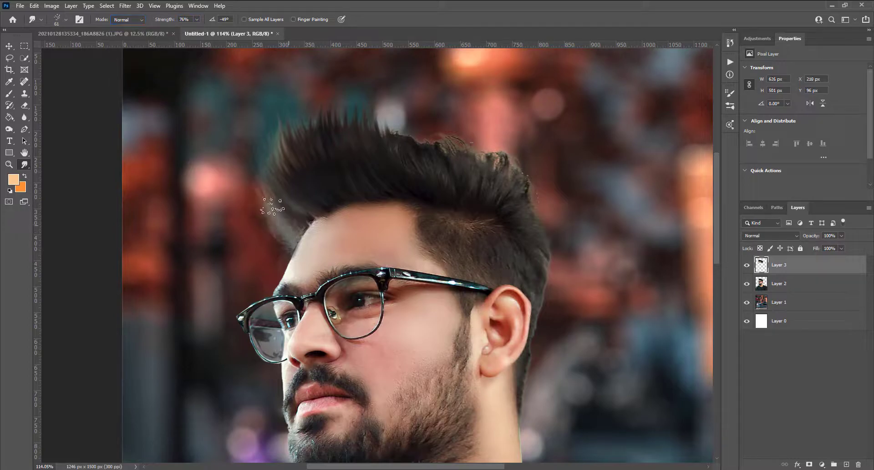
pyautogui.moveTo(389, 137); pyautogui.dragTo(386, 109)
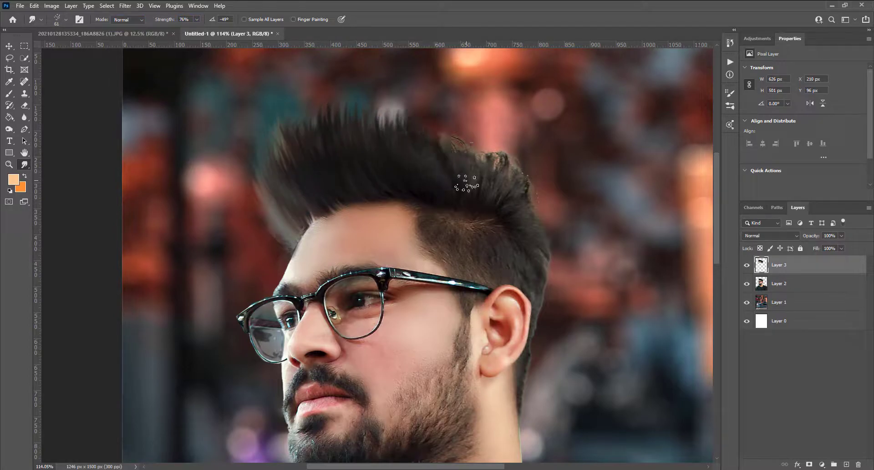
pyautogui.moveTo(509, 187); pyautogui.dragTo(478, 123)
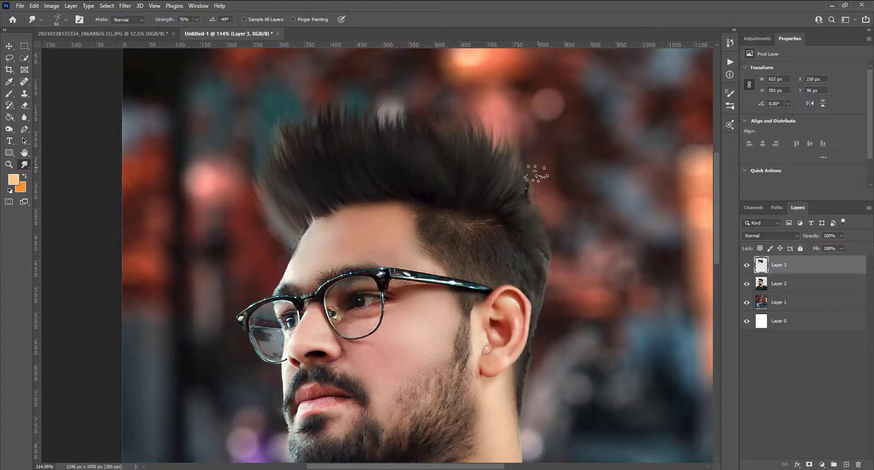
pyautogui.moveTo(515, 178); pyautogui.dragTo(491, 119)
pyautogui.moveTo(476, 157); pyautogui.dragTo(465, 120)
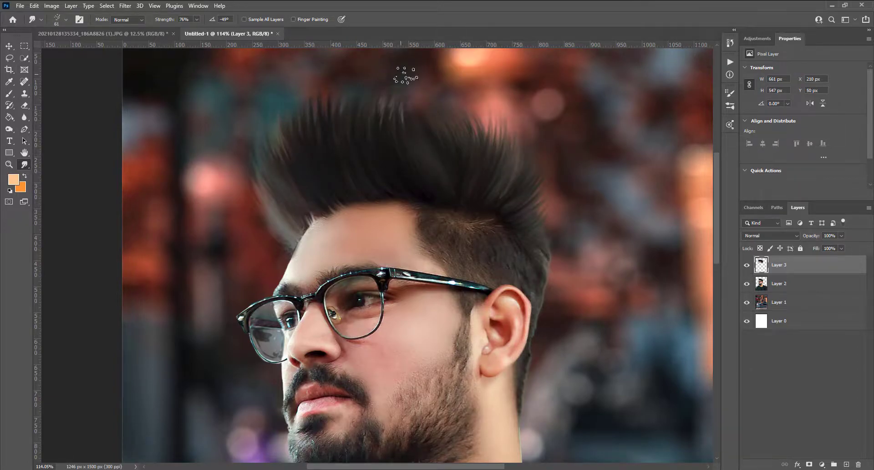
# Step: Stretch the hair spikes higher and merge the hair layer into the portrait
pyautogui.scroll(-2, 405, 75)
pyautogui.scroll(-2, 405, 76)
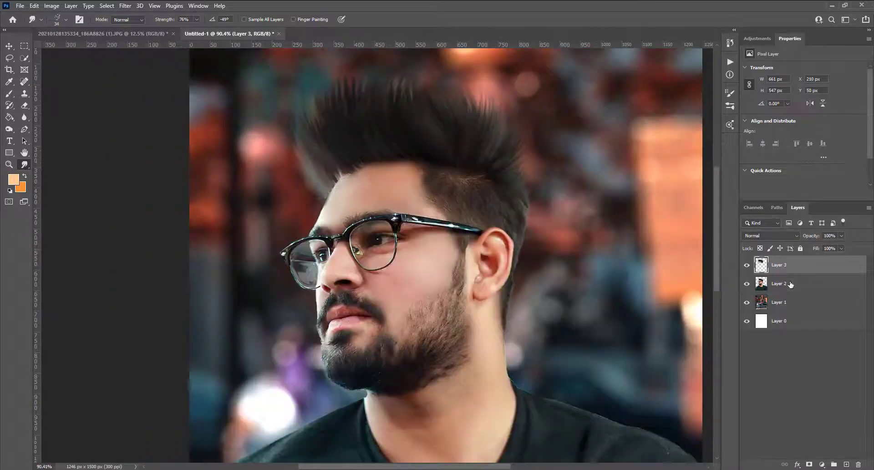
pyautogui.scroll(2, 429, 166)
pyautogui.moveTo(437, 186)
pyautogui.mouseDown()
pyautogui.moveTo(400, 107)
pyautogui.moveTo(371, 84)
pyautogui.mouseUp()
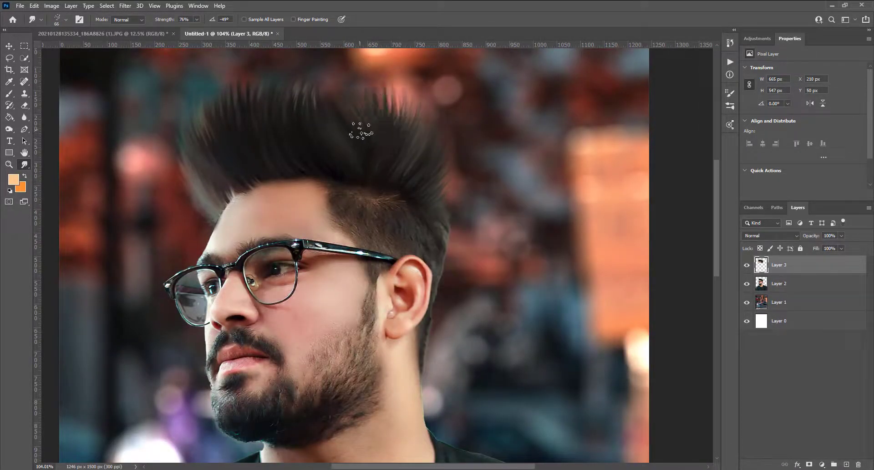
pyautogui.moveTo(403, 150); pyautogui.dragTo(323, 104)
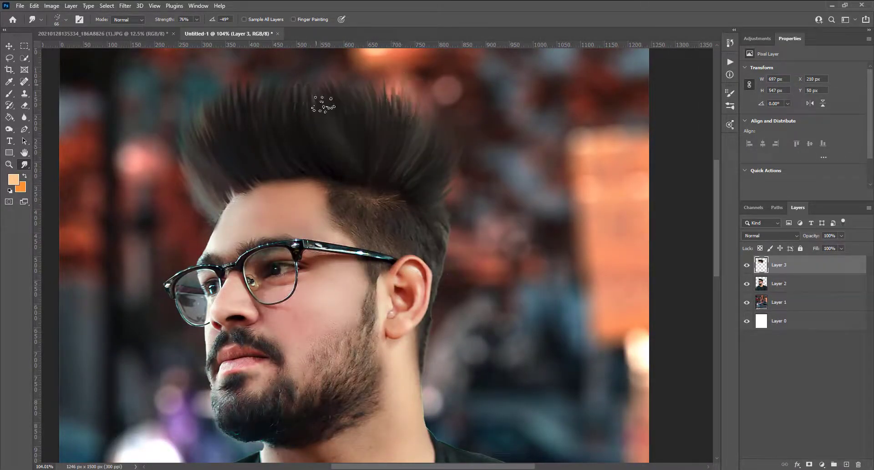
pyautogui.scroll(1, 331, 140)
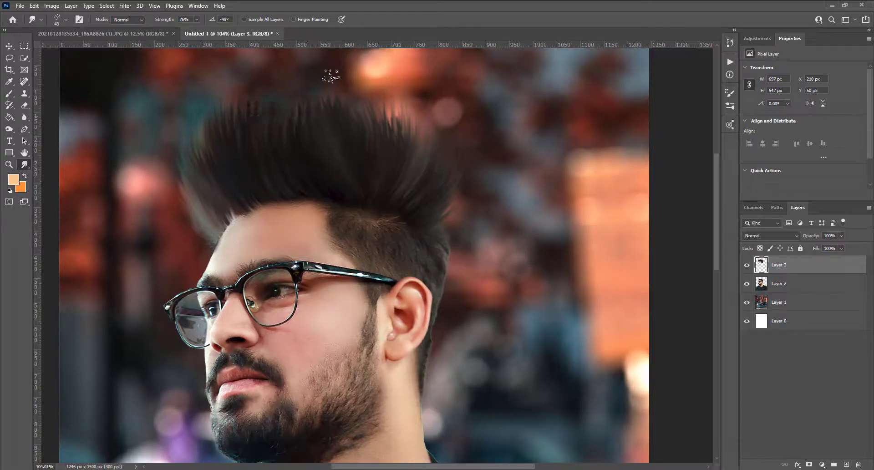
pyautogui.scroll(-4, 380, 141)
pyautogui.scroll(3, 401, 193)
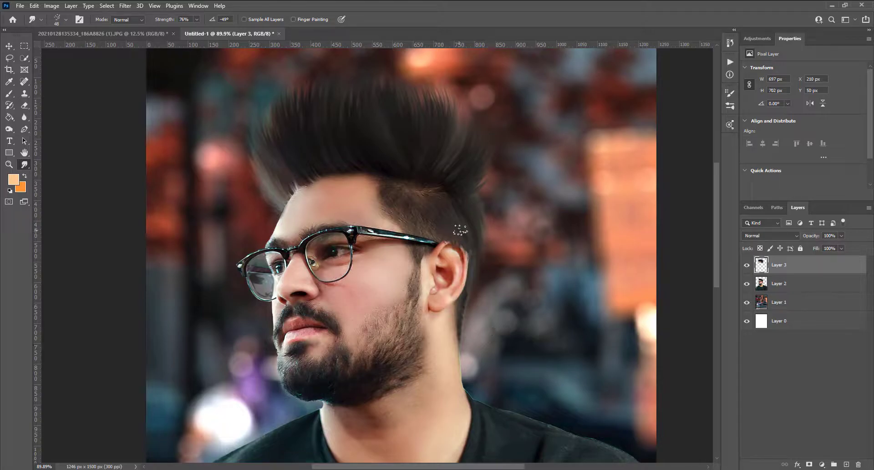
pyautogui.scroll(-3, 461, 230)
pyautogui.scroll(3, 363, 162)
pyautogui.scroll(-1, 363, 162)
pyautogui.hotkey('ctrl', 'e')
# Step: Lasso and delete the stray smudged patch left of the hair
pyautogui.press('l')
pyautogui.scroll(2, 332, 217)
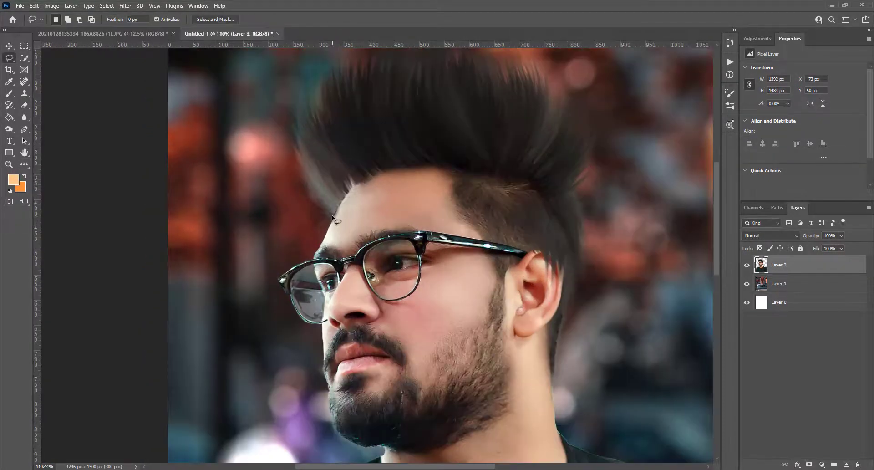
pyautogui.scroll(1, 262, 100)
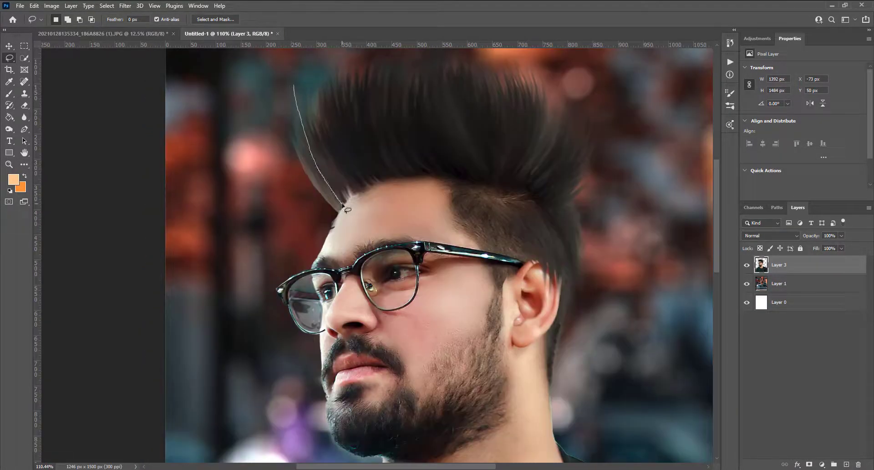
pyautogui.moveTo(343, 207); pyautogui.dragTo(294, 87)
pyautogui.scroll(-3, 250, 166)
pyautogui.scroll(3, 268, 124)
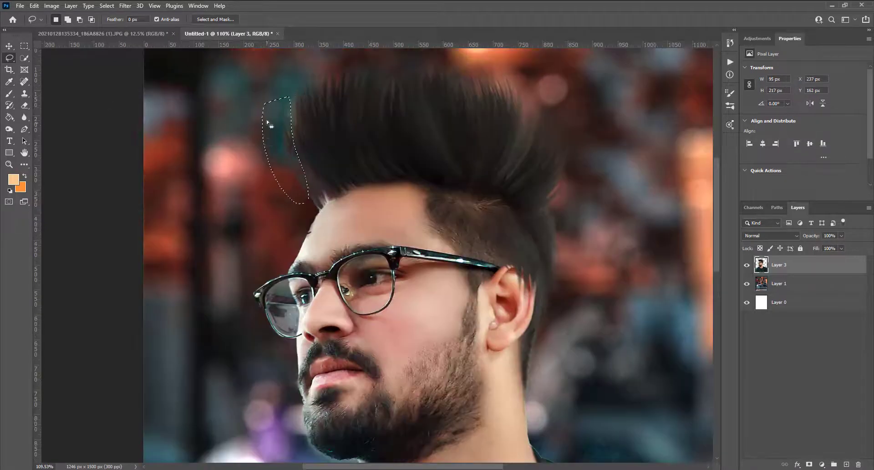
pyautogui.press('Delete')
pyautogui.hotkey('ctrl', 'd')
# Step: Return to the Smudge tool with a larger brush size
pyautogui.click(25, 164)
pyautogui.press(']')
pyautogui.press(']')
pyautogui.press(']')
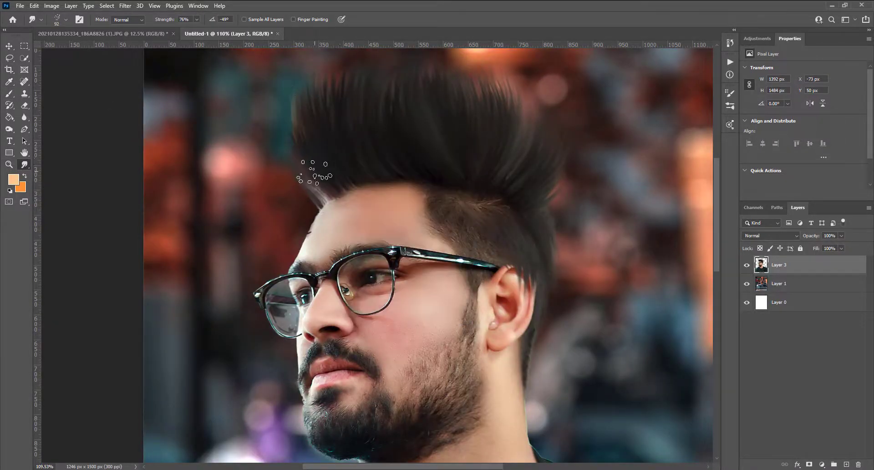
pyautogui.scroll(-3, 288, 82)
pyautogui.scroll(-1, 341, 108)
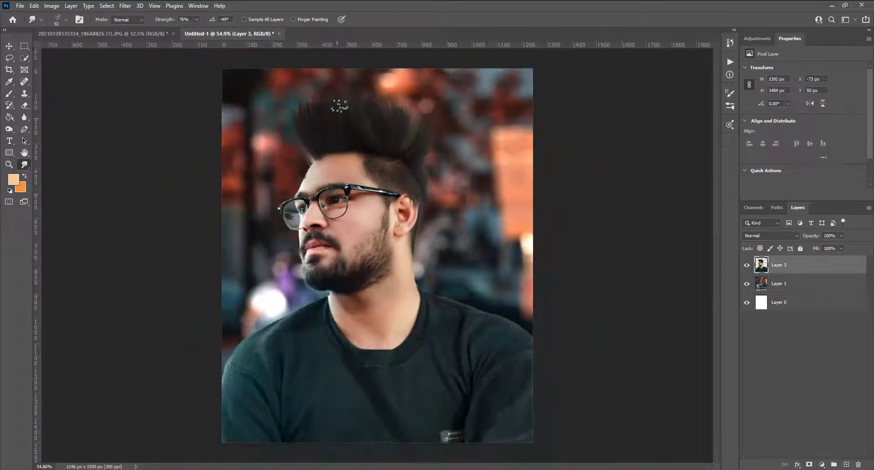
pyautogui.scroll(2, 427, 149)
pyautogui.rightClick(394, 147)
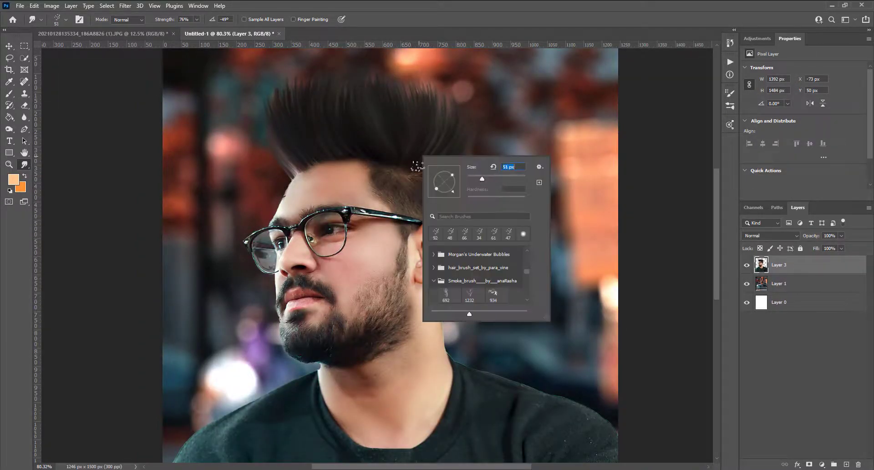
# Step: Open the portrait in Liquify with Forward Warp brush size 144
pyautogui.click(125, 6)
pyautogui.click(146, 90)
pyautogui.scroll(2, 266, 129)
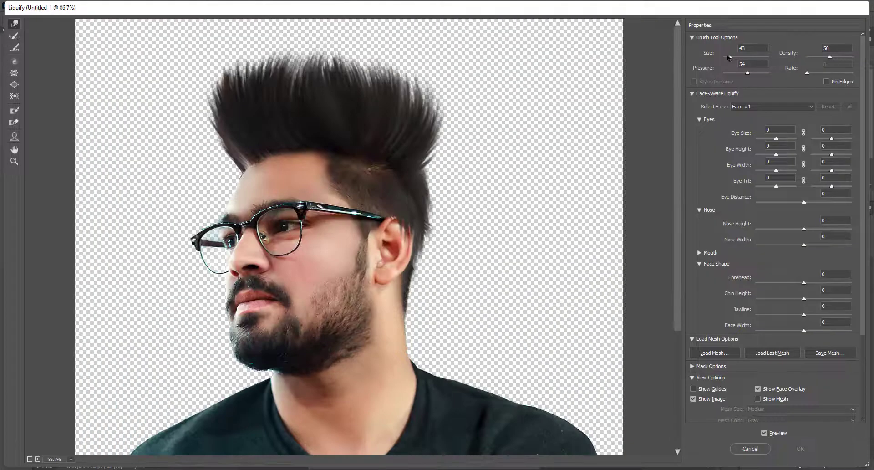
pyautogui.write('144')
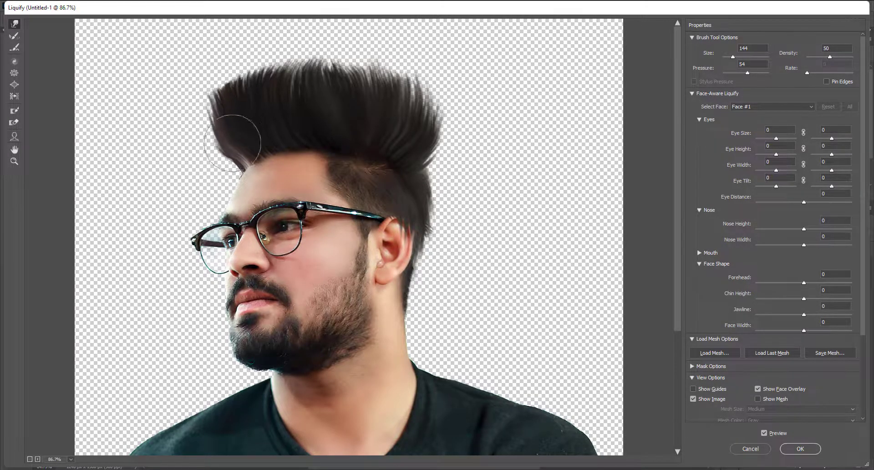
# Step: Push the hair's lower-left, upper-left and right edges outward for a fuller quiff
pyautogui.moveTo(226, 169)
pyautogui.mouseDown()
pyautogui.moveTo(234, 150)
pyautogui.moveTo(273, 141)
pyautogui.moveTo(248, 141)
pyautogui.moveTo(306, 148)
pyautogui.mouseUp()
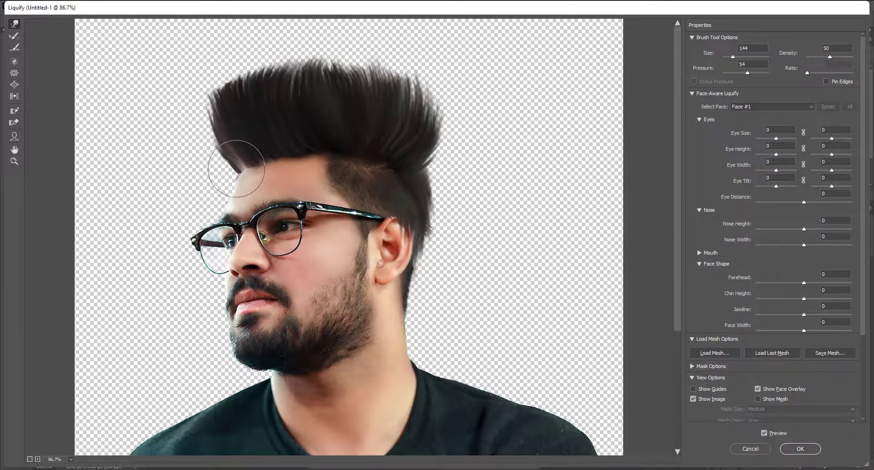
pyautogui.moveTo(212, 145)
pyautogui.mouseDown()
pyautogui.moveTo(204, 121)
pyautogui.moveTo(233, 168)
pyautogui.mouseUp()
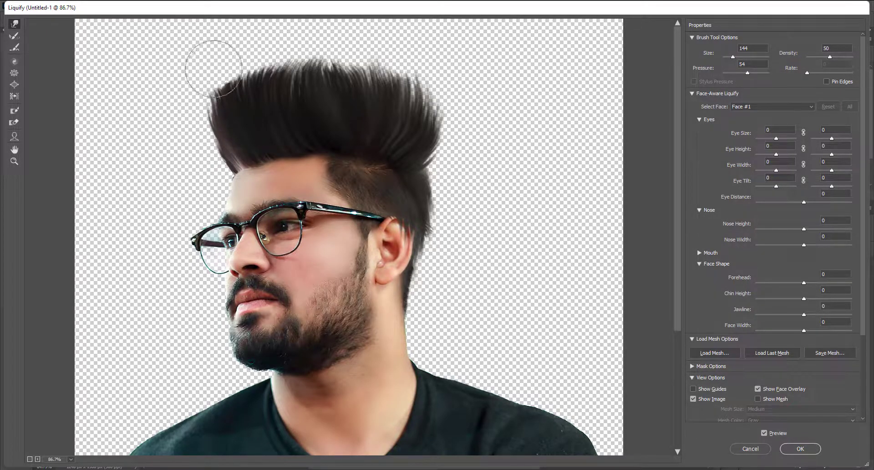
pyautogui.moveTo(232, 64)
pyautogui.mouseDown()
pyautogui.moveTo(302, 48)
pyautogui.moveTo(335, 59)
pyautogui.mouseUp()
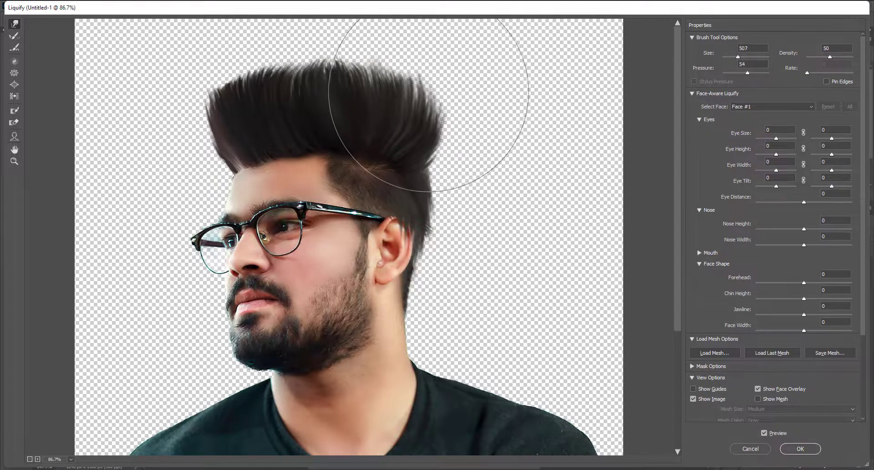
pyautogui.moveTo(433, 93); pyautogui.dragTo(419, 117)
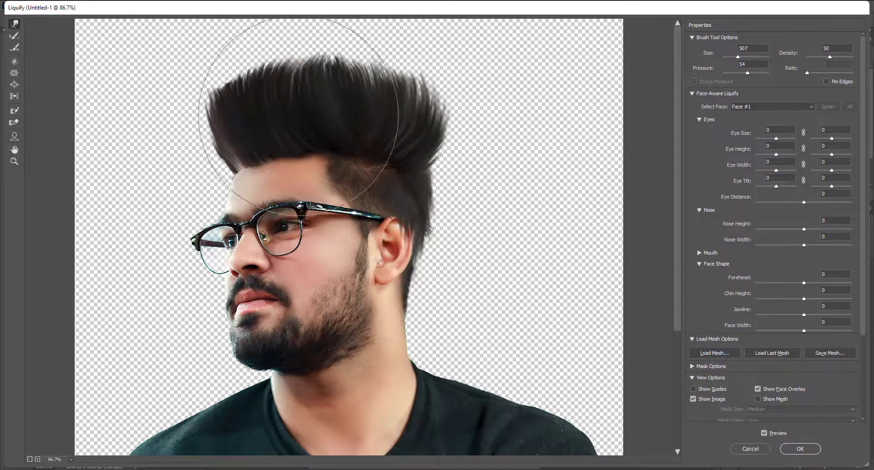
pyautogui.moveTo(298, 32); pyautogui.dragTo(357, 336)
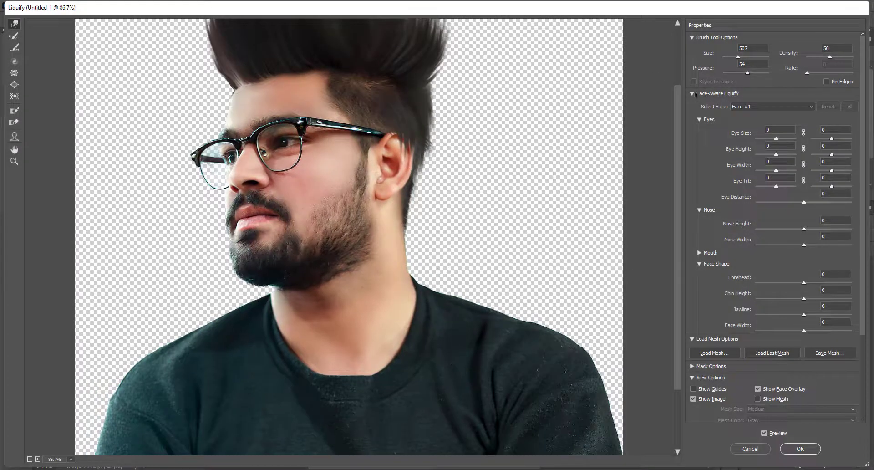
# Step: Subtly reshape the neck and collar area in the Liquify preview
pyautogui.moveTo(272, 351); pyautogui.dragTo(326, 296)
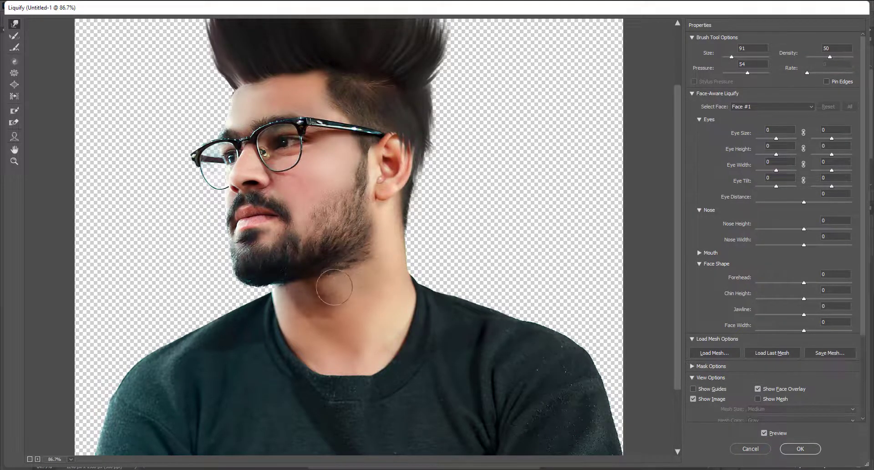
pyautogui.scroll(-3, 439, 194)
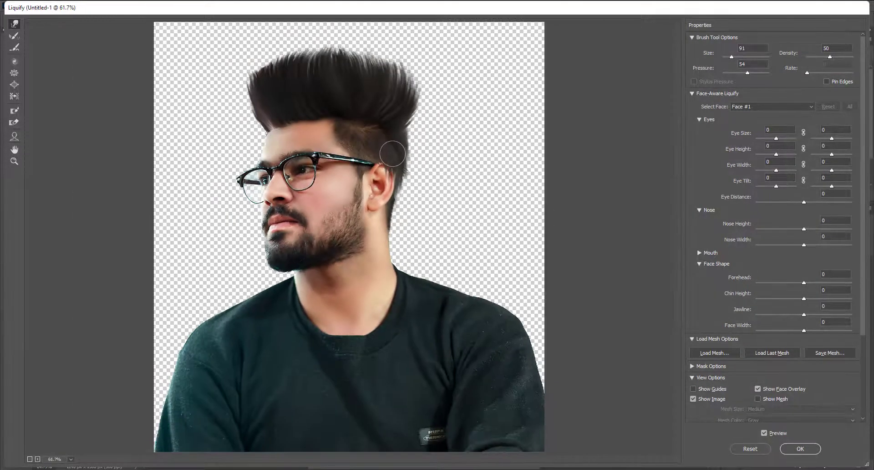
pyautogui.scroll(2, 205, 82)
pyautogui.scroll(1, 224, 72)
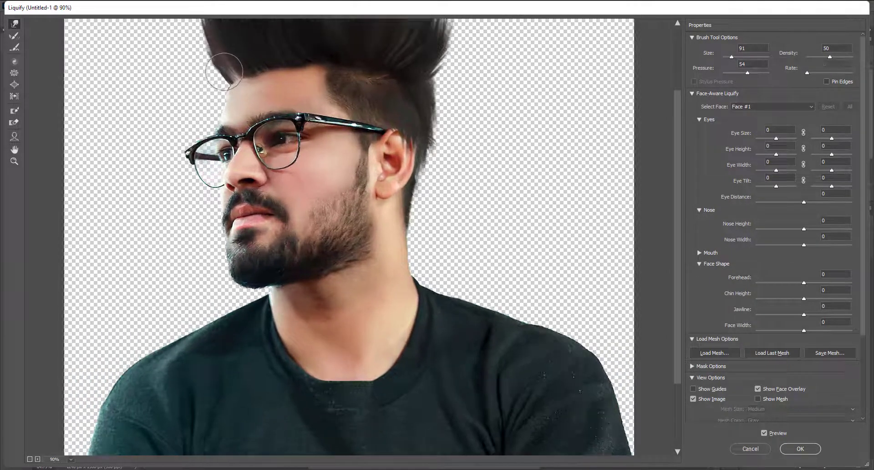
pyautogui.scroll(-2, 213, 45)
pyautogui.scroll(-1, 236, 68)
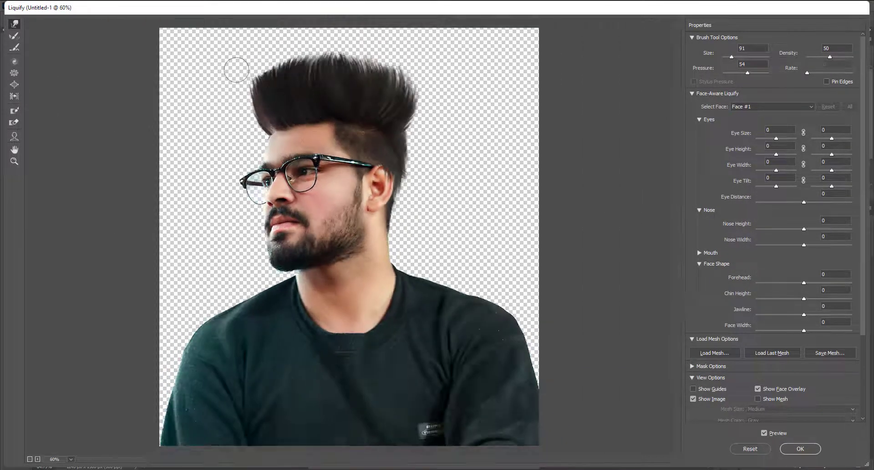
pyautogui.scroll(1, 237, 64)
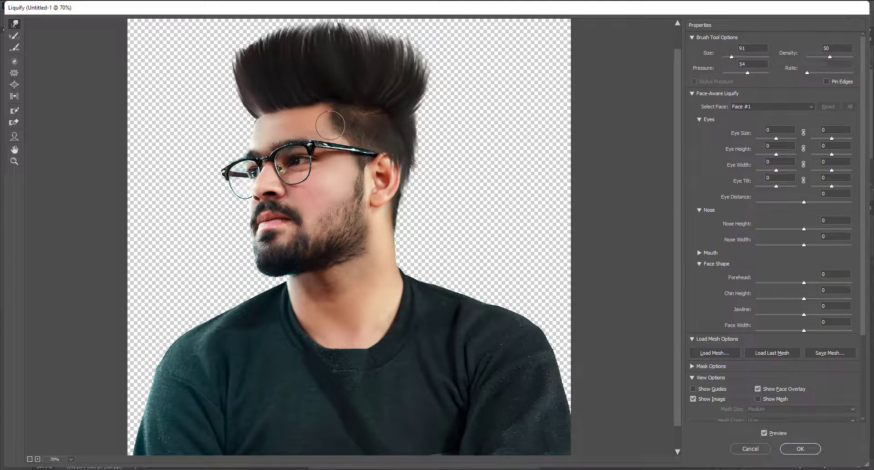
# Step: Push the top of the hair upward and apply the Liquify warp
pyautogui.scroll(-2, 330, 125)
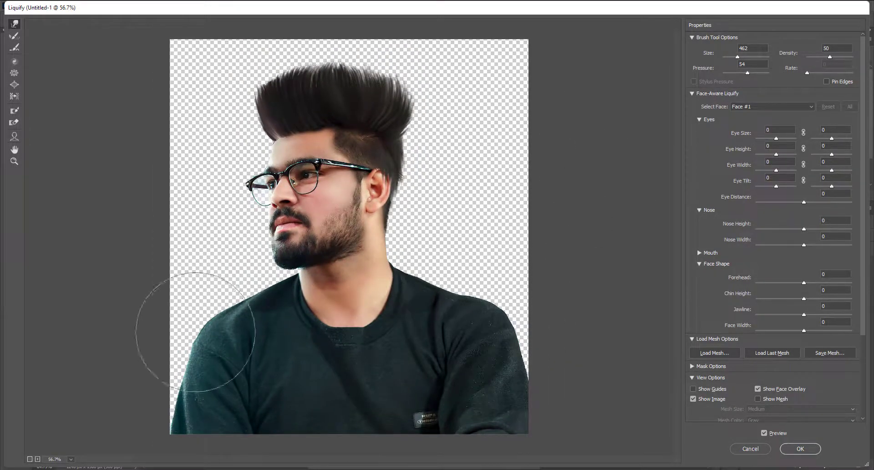
pyautogui.hotkey('ctrl', 'space')
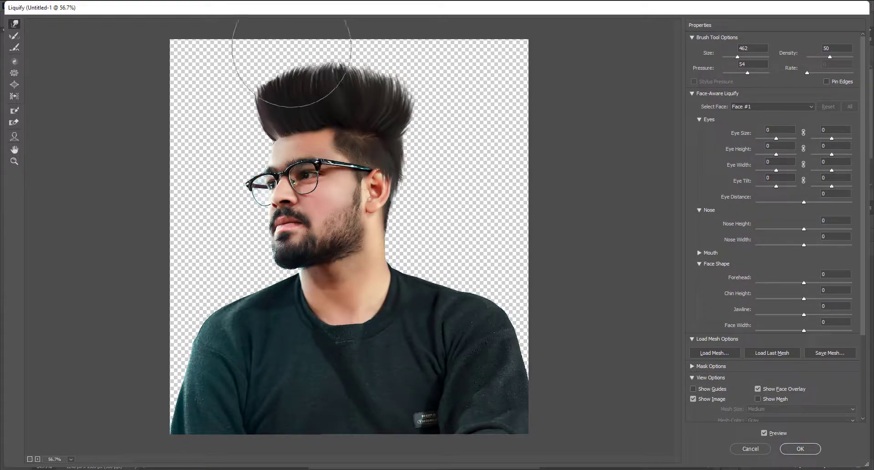
pyautogui.moveTo(328, 47)
pyautogui.mouseDown()
pyautogui.moveTo(351, 29)
pyautogui.moveTo(361, 43)
pyautogui.mouseUp()
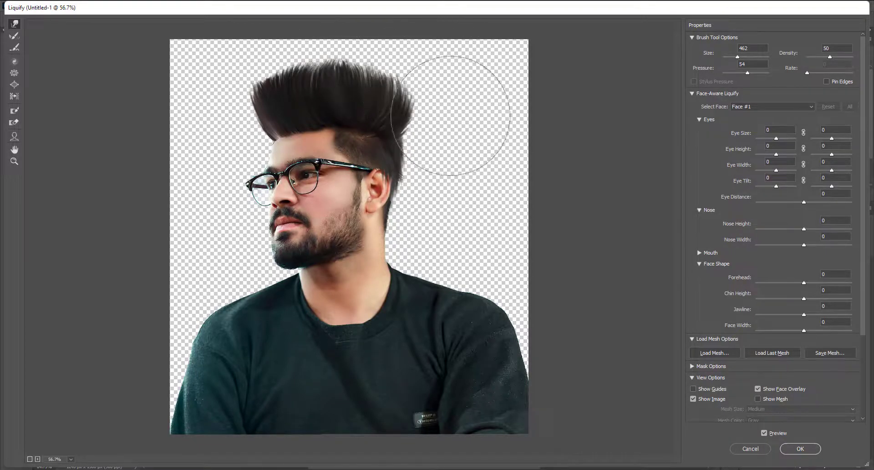
pyautogui.click(800, 448)
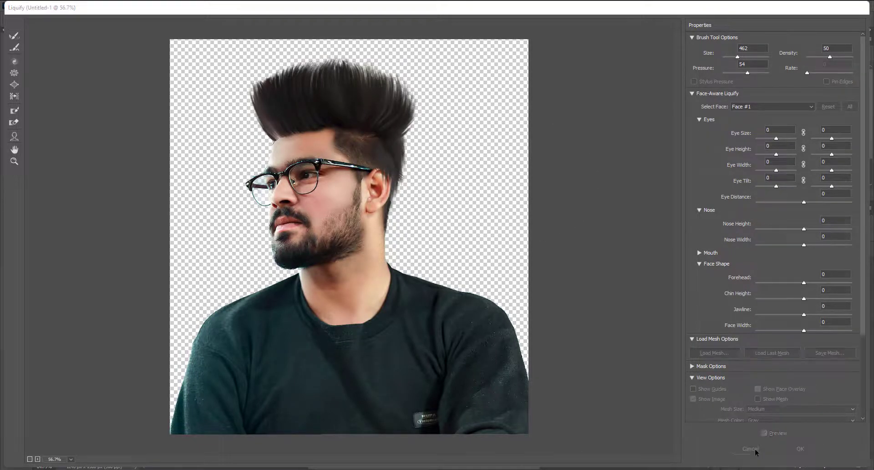
# Step: Open the Camera Raw Filter on the portrait layer
pyautogui.scroll(-3, 360, 205)
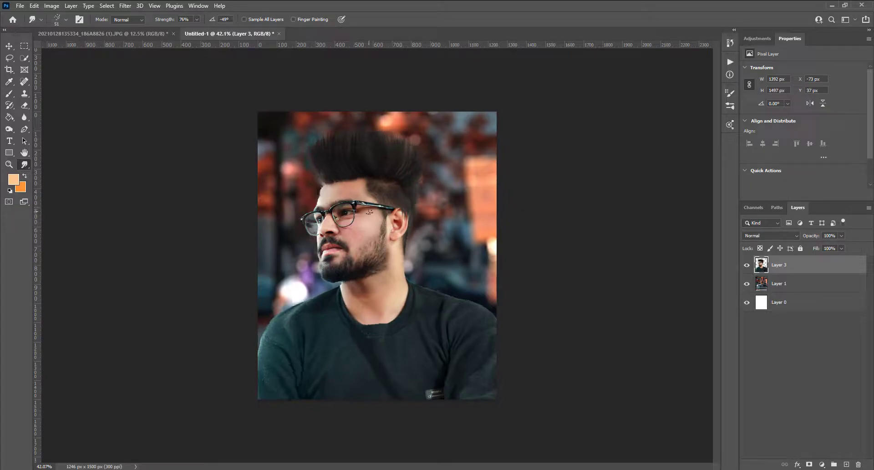
pyautogui.scroll(2, 373, 221)
pyautogui.scroll(-2, 297, 159)
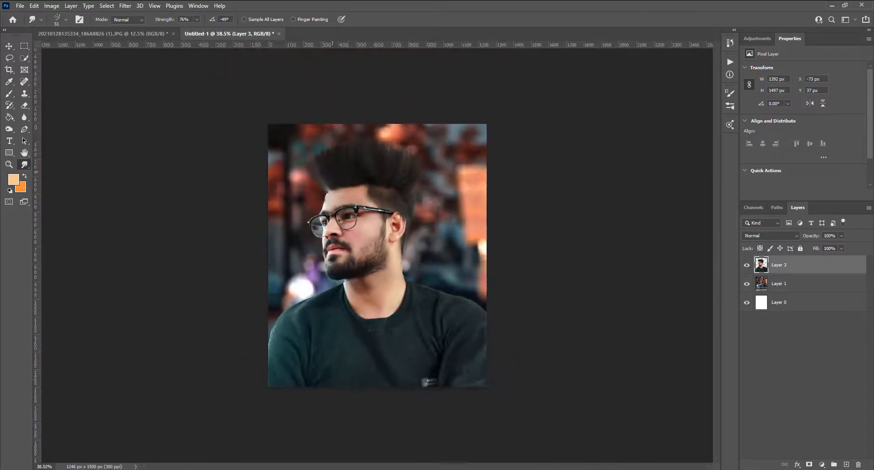
pyautogui.scroll(-2, 337, 187)
pyautogui.scroll(1, 338, 187)
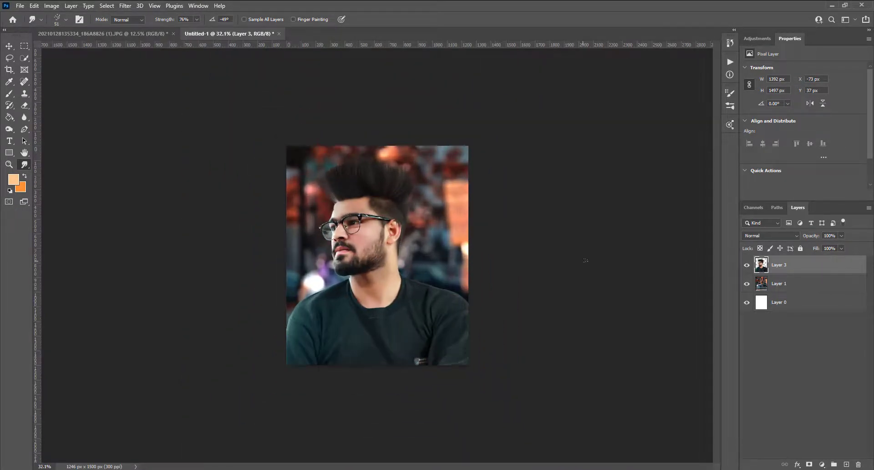
pyautogui.click(125, 6)
pyautogui.click(146, 74)
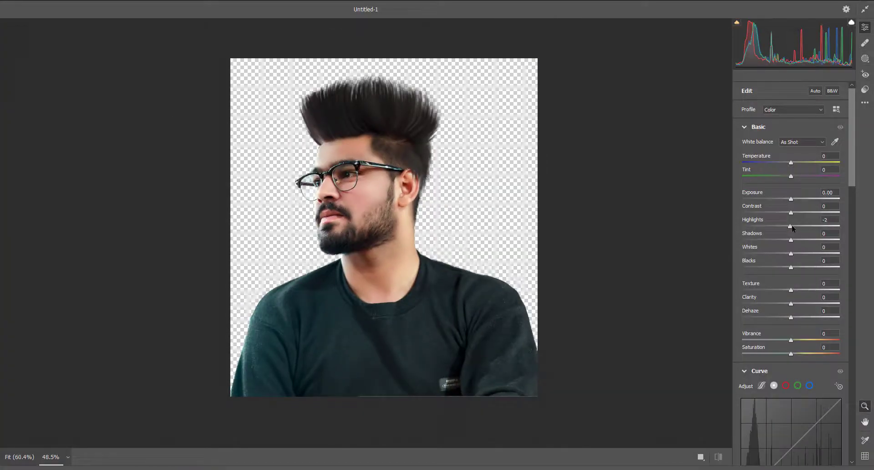
# Step: Set Highlights −46, Clarity +21, Vibrance +11 and Texture +51, then apply
pyautogui.moveTo(793, 227); pyautogui.dragTo(772, 226)
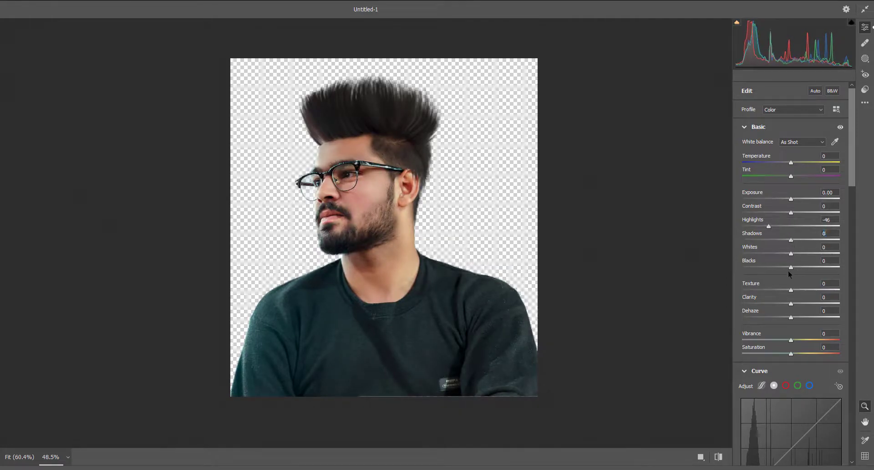
pyautogui.moveTo(790, 303)
pyautogui.mouseDown()
pyautogui.moveTo(829, 304)
pyautogui.moveTo(801, 303)
pyautogui.mouseUp()
pyautogui.moveTo(791, 339); pyautogui.dragTo(796, 341)
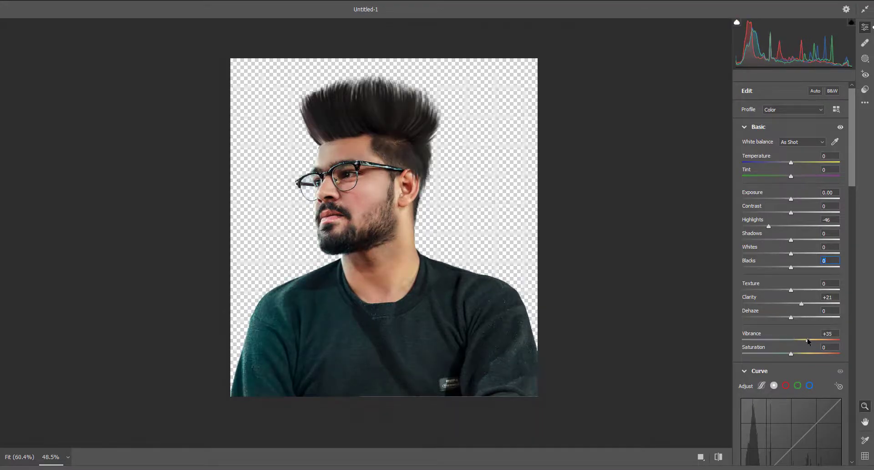
pyautogui.scroll(-2, 779, 190)
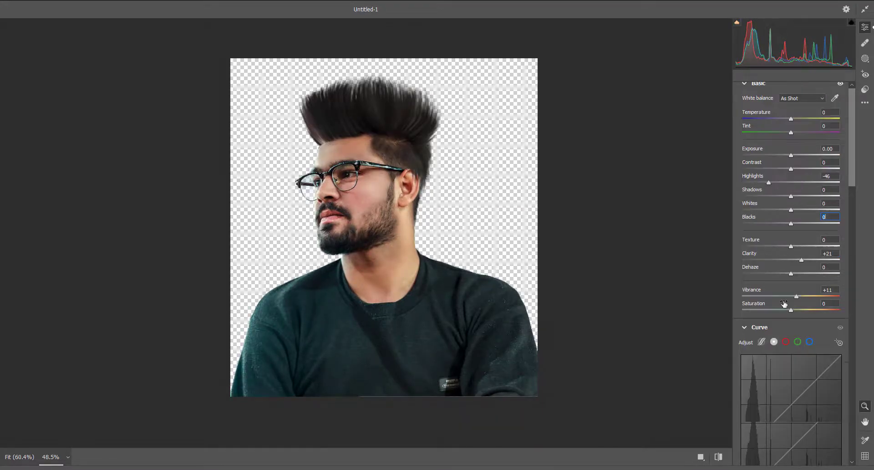
pyautogui.moveTo(790, 246); pyautogui.dragTo(818, 246)
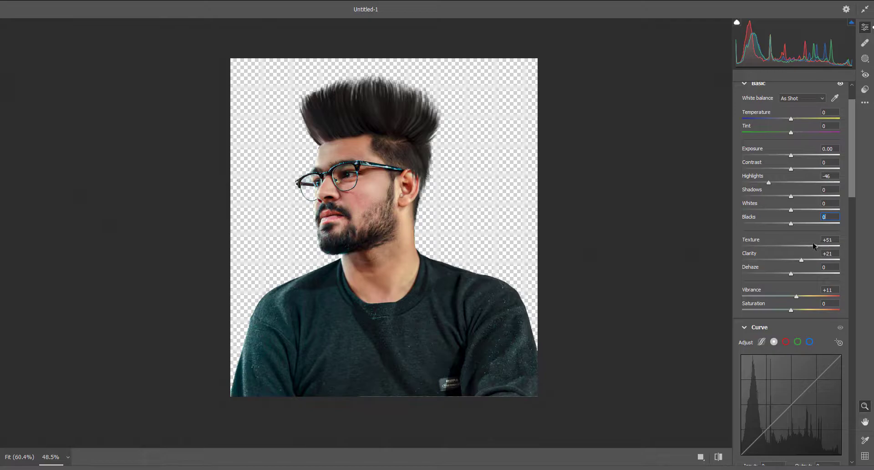
pyautogui.press('Return')
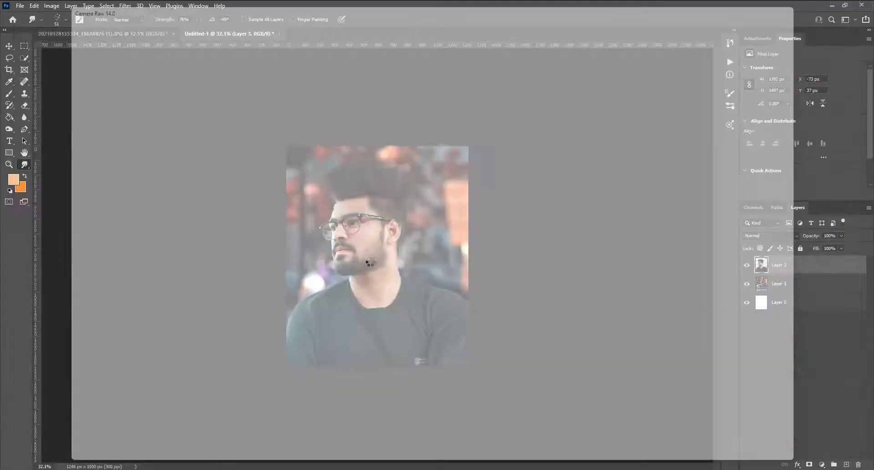
# Step: Add a new empty layer above Layer 1 and sample a near-white brush colour from the photo
pyautogui.scroll(1, 395, 248)
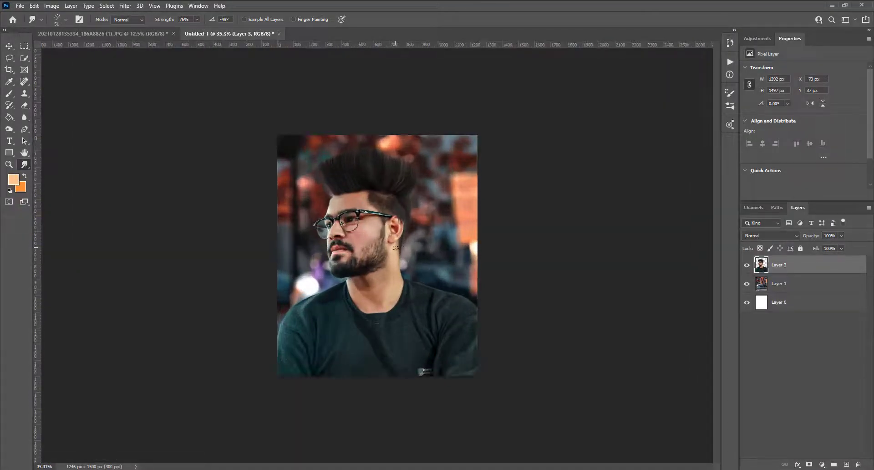
pyautogui.click(786, 284)
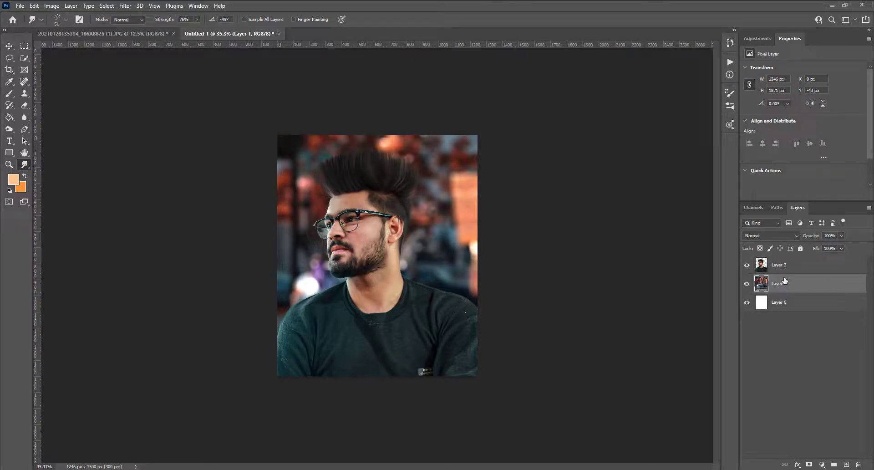
pyautogui.click(846, 463)
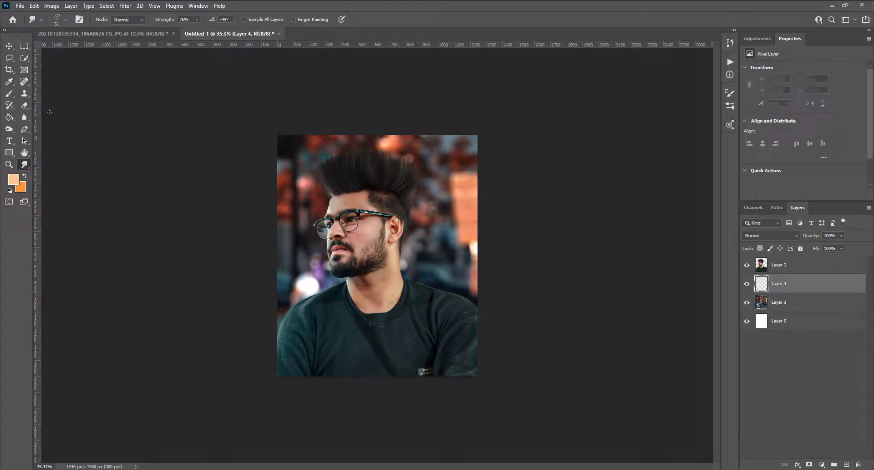
pyautogui.click(9, 97)
pyautogui.keyDown('alt'); pyautogui.click(308, 283); pyautogui.keyUp('alt')
# Step: Enlarge the brush to 1811 px and paint a soft white haze over the background
pyautogui.rightClick(317, 245)
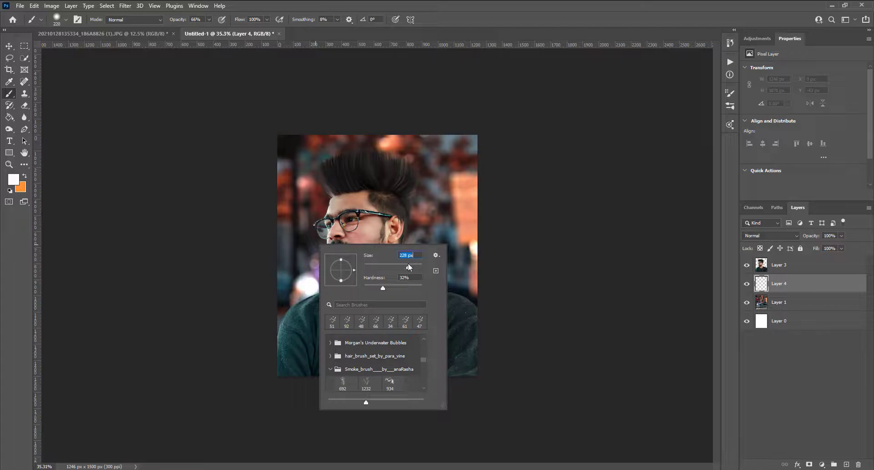
pyautogui.press('Return')
pyautogui.rightClick(396, 234)
pyautogui.moveTo(472, 264); pyautogui.dragTo(501, 264)
pyautogui.press('Return')
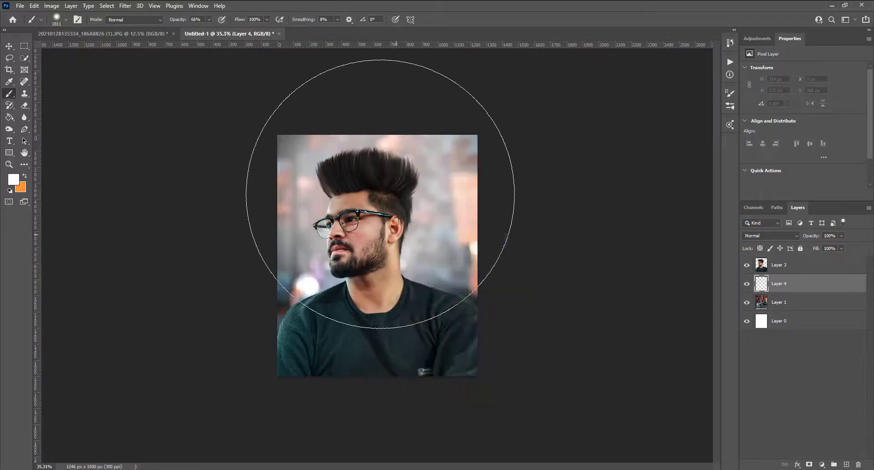
# Step: Set the painted layer's blend mode to Soft Light and toggle it to compare
pyautogui.click(771, 235)
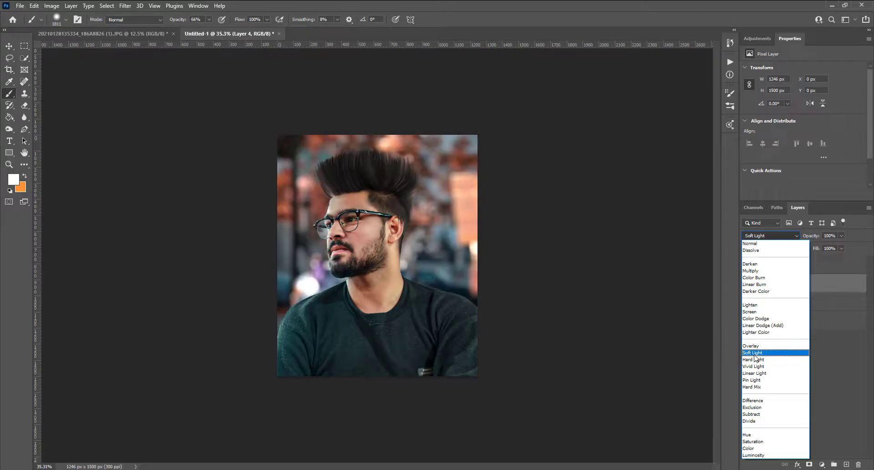
pyautogui.click(753, 353)
pyautogui.click(747, 284)
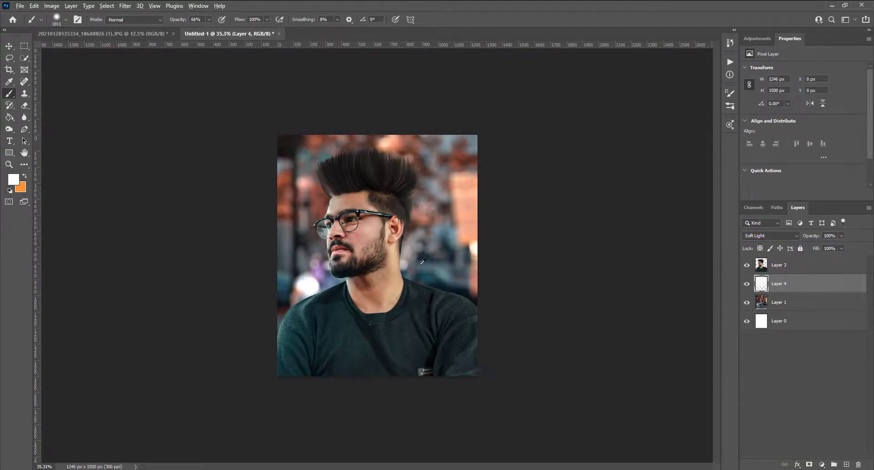
pyautogui.scroll(2, 423, 261)
pyautogui.scroll(-3, 409, 227)
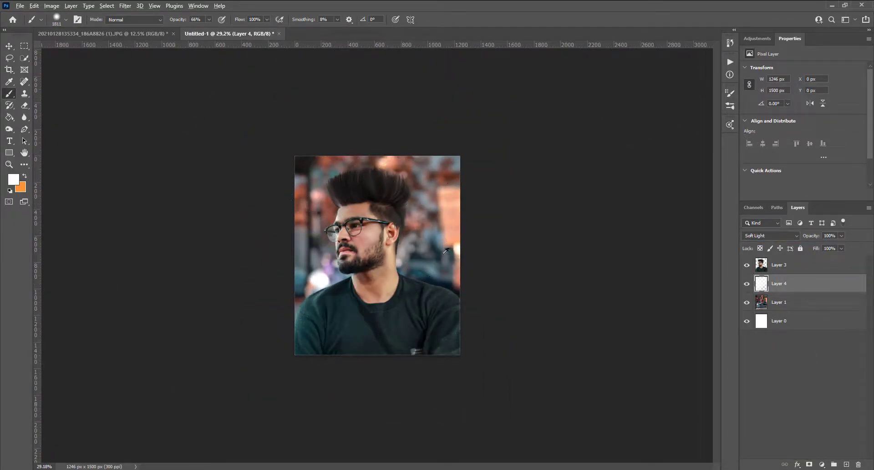
pyautogui.scroll(1, 445, 251)
# Step: Try a merged-visible Layer 5 above the portrait, then delete it and reselect Soft Light Layer 4
pyautogui.click(801, 270)
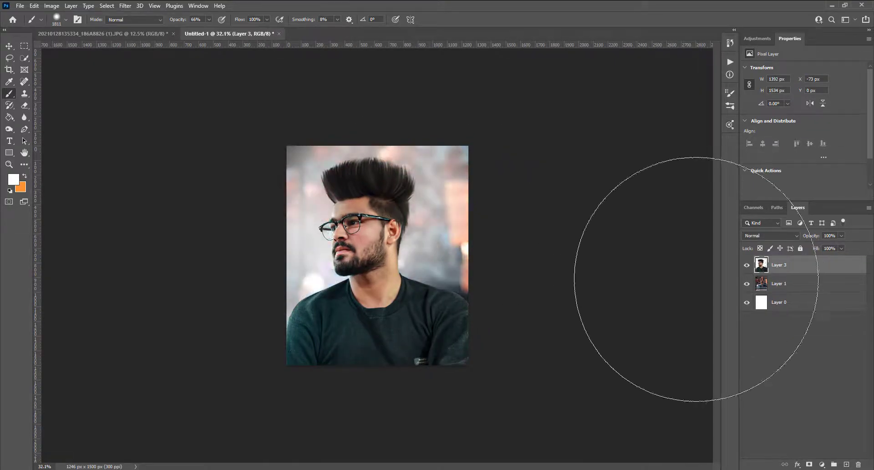
pyautogui.hotkey('ctrl', 'shift', 'alt', 'e')
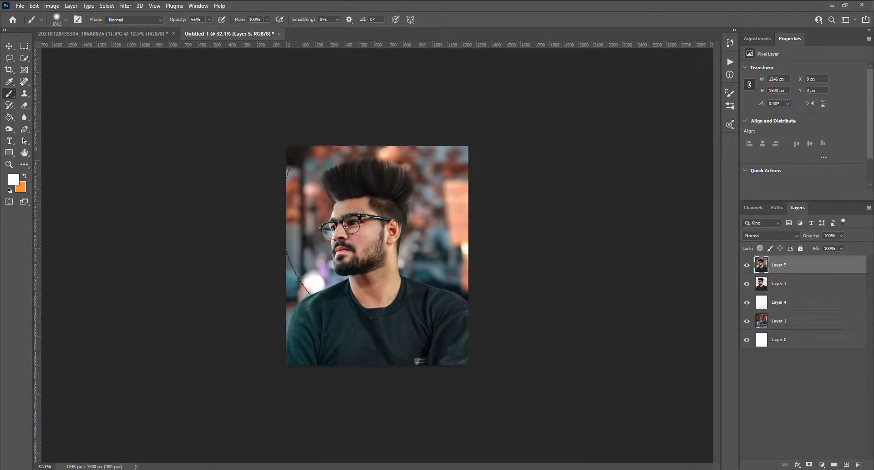
pyautogui.click(125, 6)
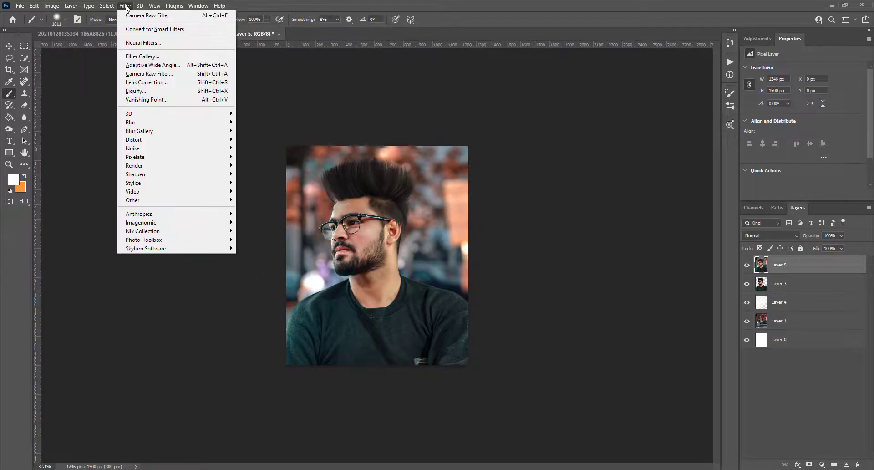
pyautogui.click(779, 284)
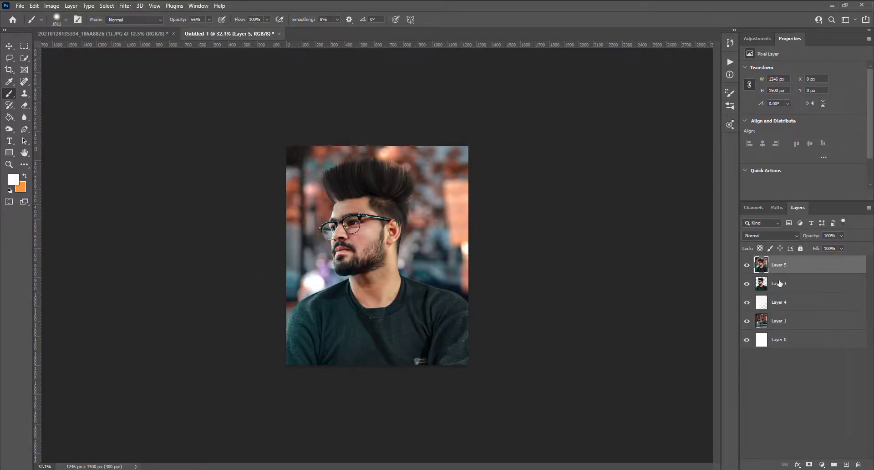
pyautogui.press('Delete')
pyautogui.click(779, 284)
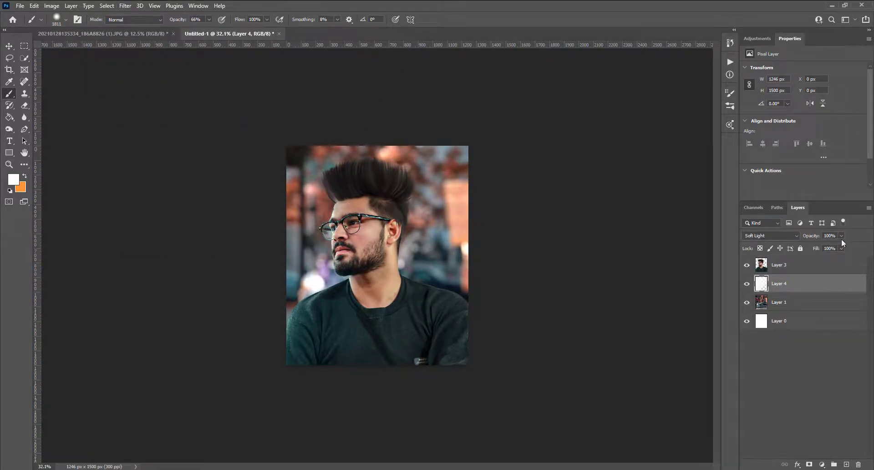
# Step: Lower the Soft Light layer to 36% opacity and merge it into background Layer 1
pyautogui.moveTo(841, 236); pyautogui.dragTo(818, 249)
pyautogui.keyDown('shift'); pyautogui.click(801, 311); pyautogui.keyUp('shift')
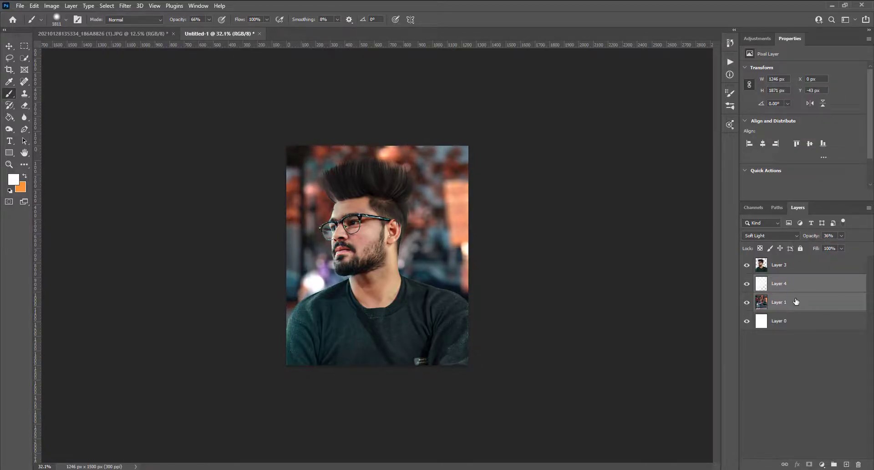
pyautogui.hotkey('ctrl', 'e')
# Step: Apply a Gaussian Blur of about 16.6 px to the merged background Layer 4
pyautogui.click(125, 6)
pyautogui.moveTo(175, 121)
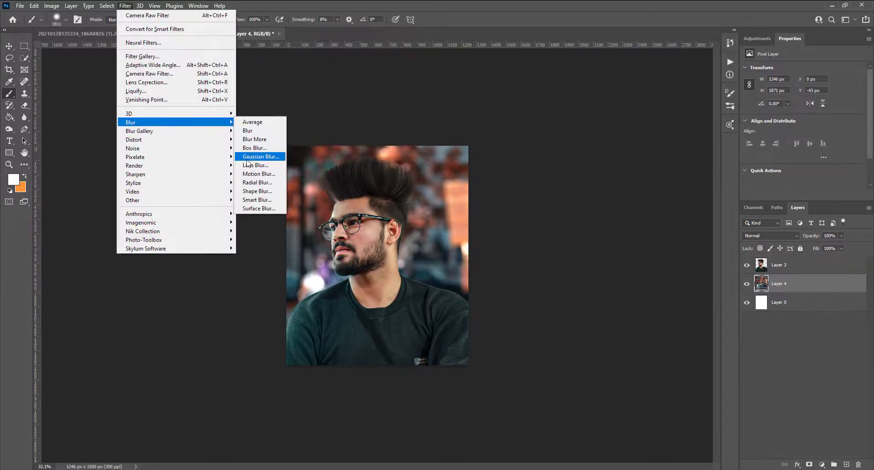
pyautogui.click(258, 157)
pyautogui.moveTo(747, 197); pyautogui.dragTo(742, 198)
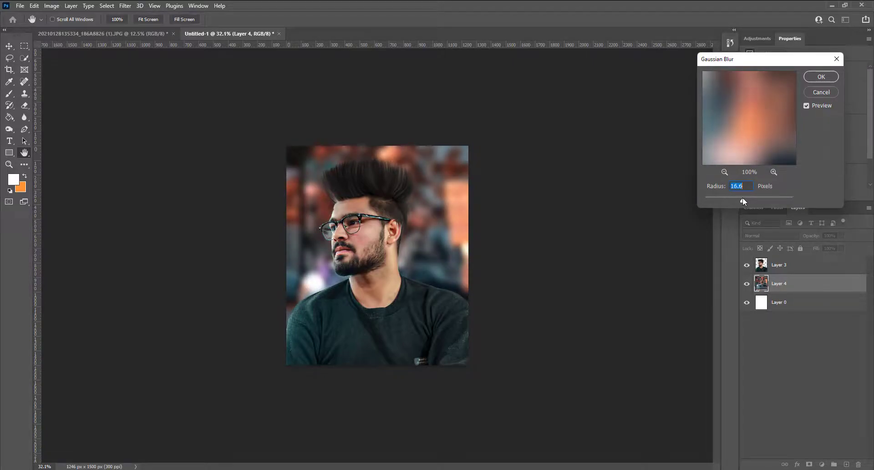
pyautogui.press('Return')
pyautogui.press('b')
pyautogui.click(788, 269)
pyautogui.scroll(1, 375, 255)
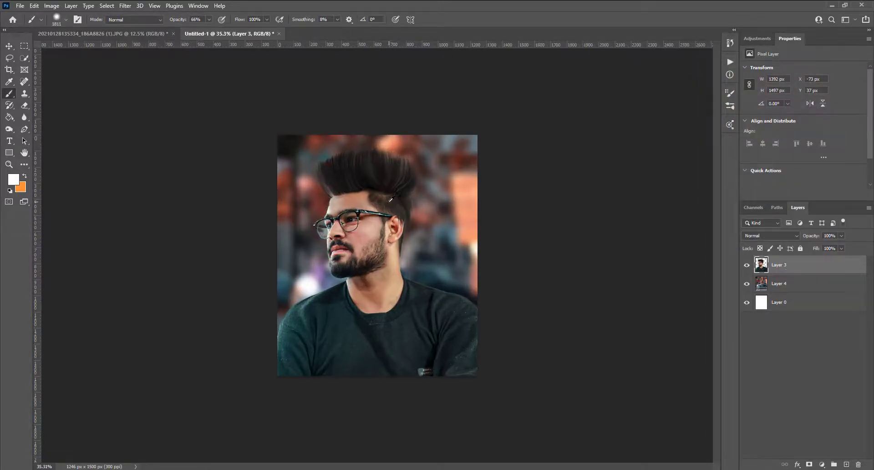
# Step: Crop to extend the canvas upward above the hair
pyautogui.click(9, 70)
pyautogui.moveTo(377, 135); pyautogui.dragTo(384, 116)
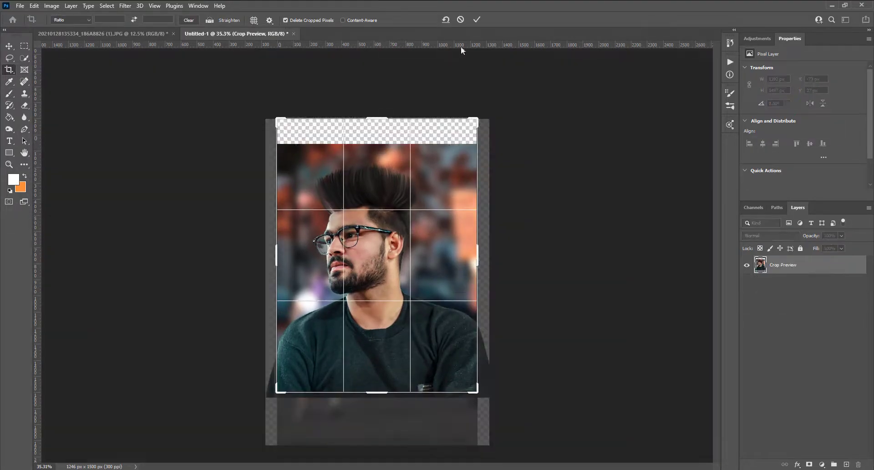
pyautogui.click(476, 20)
# Step: Copy a top strip of the blurred background onto a new layer and stretch it upward
pyautogui.press('m')
pyautogui.moveTo(23, 40); pyautogui.dragTo(2, 56)
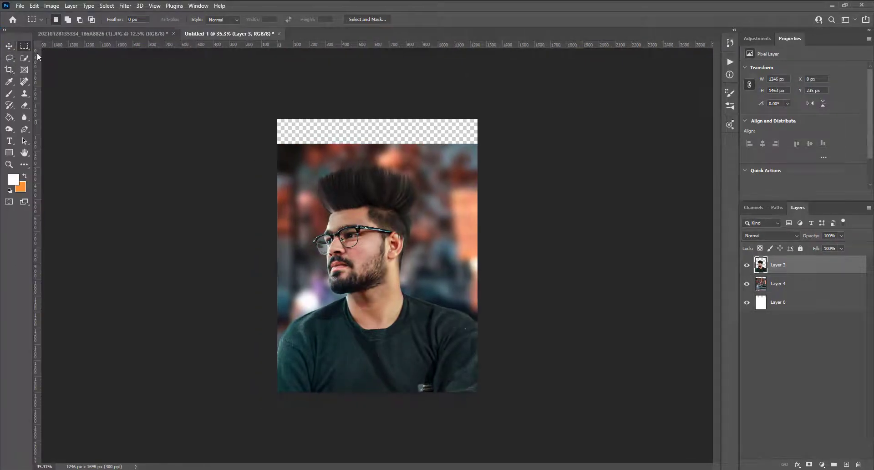
pyautogui.moveTo(277, 119); pyautogui.dragTo(483, 156)
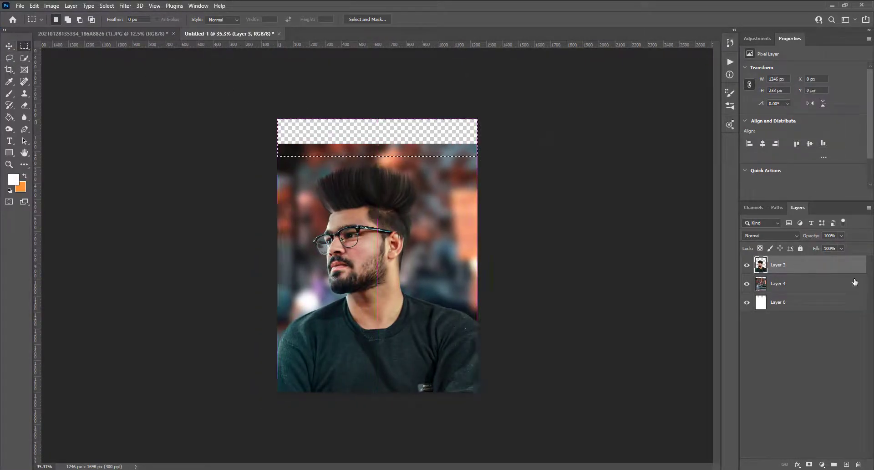
pyautogui.click(813, 287)
pyautogui.hotkey('ctrl', 'j')
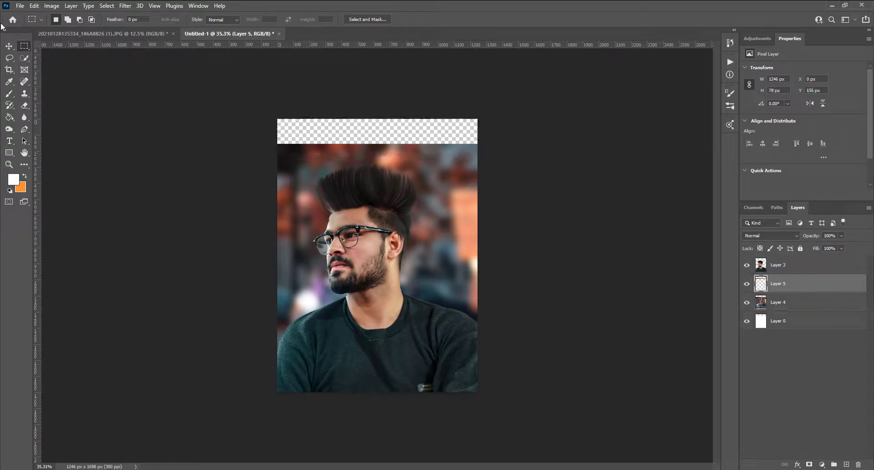
pyautogui.click(9, 46)
pyautogui.moveTo(375, 143); pyautogui.dragTo(377, 119)
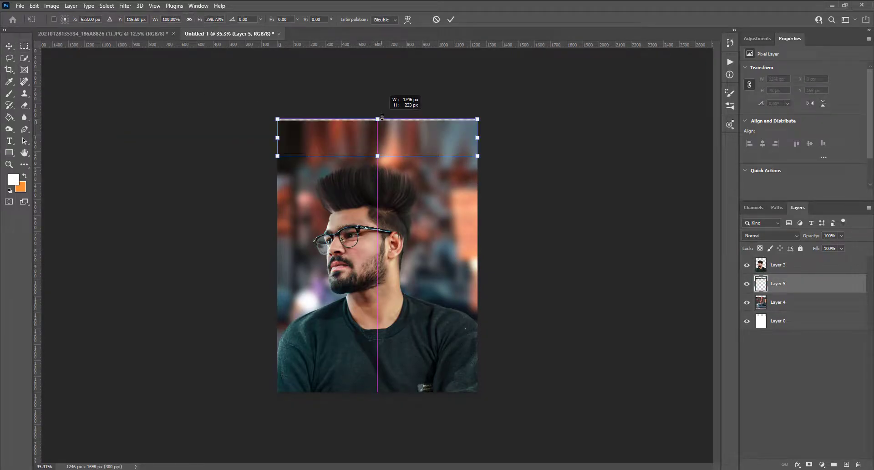
pyautogui.click(451, 19)
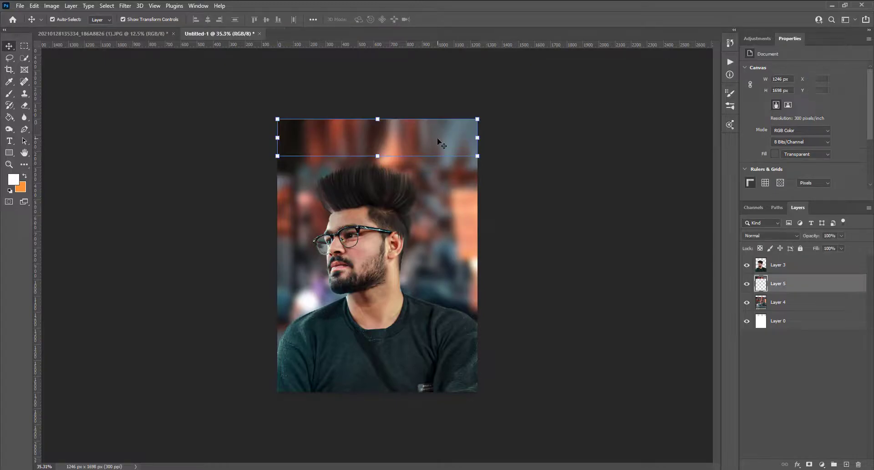
# Step: Undo the strip and instead scale background Layer 4 up to fill the empty top
pyautogui.click(779, 297)
pyautogui.hotkey('ctrl', 'z')
pyautogui.hotkey('ctrl', 'z')
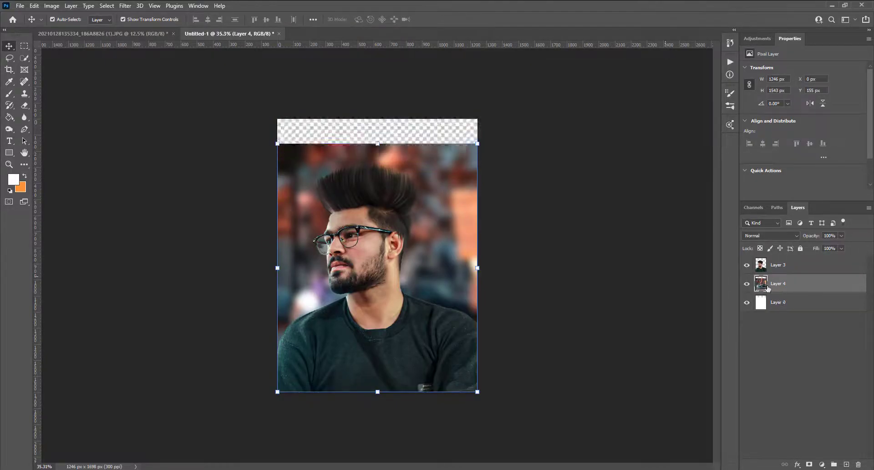
pyautogui.moveTo(379, 141); pyautogui.dragTo(392, 114)
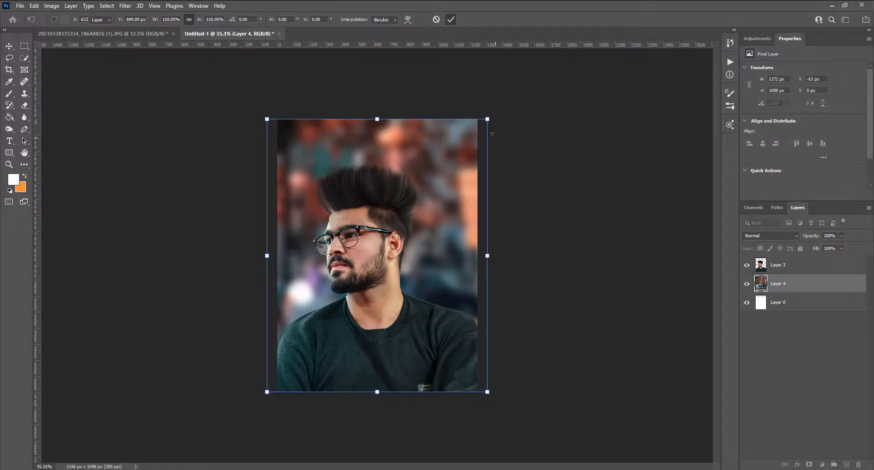
pyautogui.press('Return')
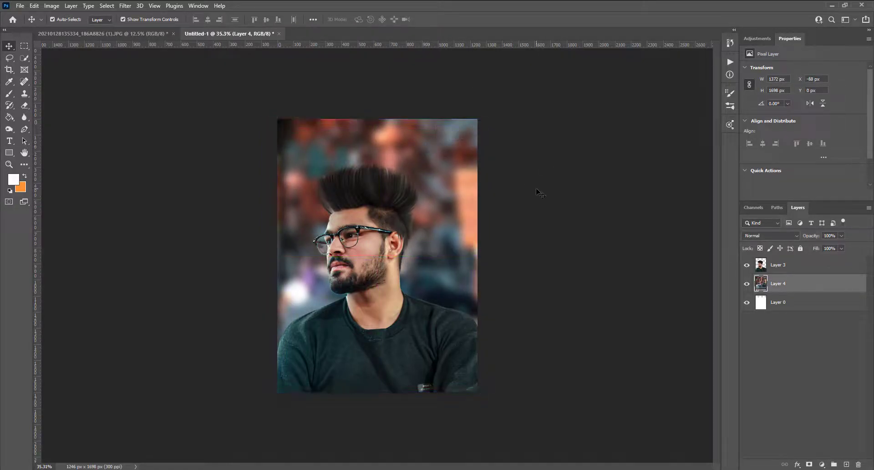
pyautogui.click(540, 194)
# Step: Crop the image sides and raise the bottom edge, applying each crop
pyautogui.scroll(-2, 400, 203)
pyautogui.scroll(2, 400, 202)
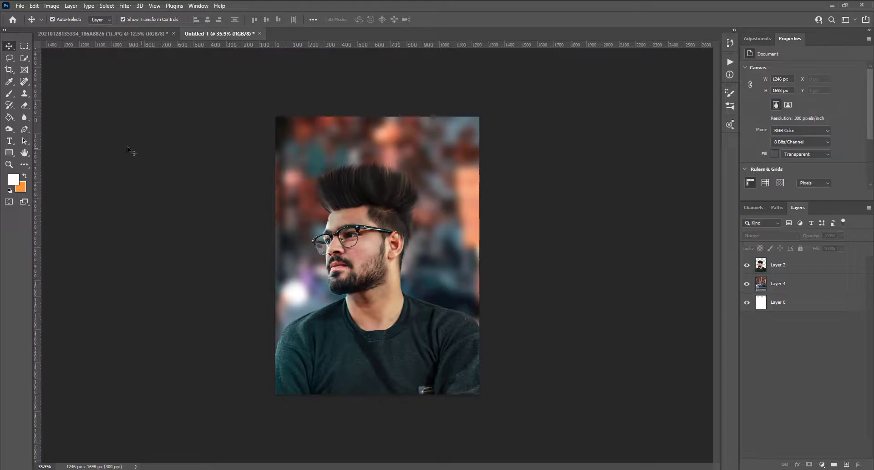
pyautogui.click(9, 69)
pyautogui.moveTo(277, 257); pyautogui.dragTo(280, 259)
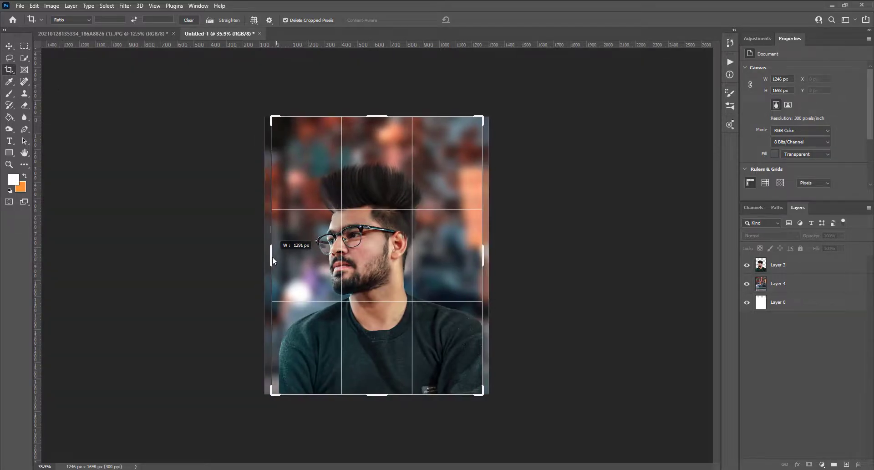
pyautogui.press('Return')
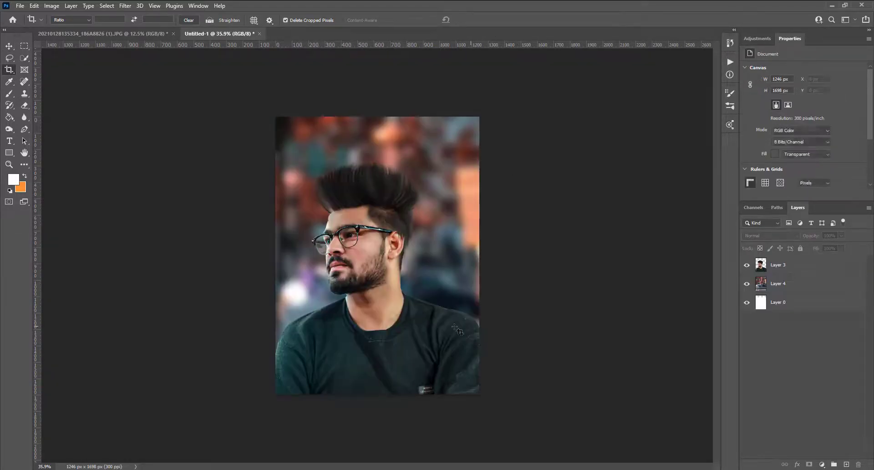
pyautogui.scroll(1, 432, 325)
pyautogui.scroll(-2, 432, 325)
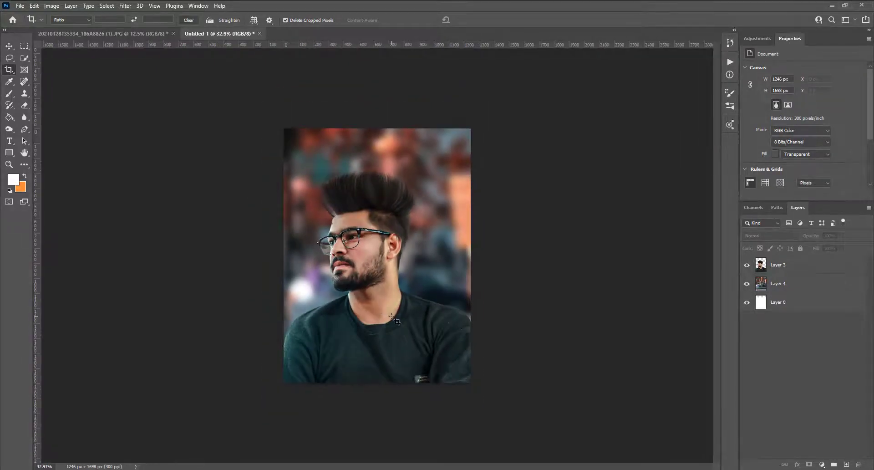
pyautogui.moveTo(381, 390); pyautogui.dragTo(381, 374)
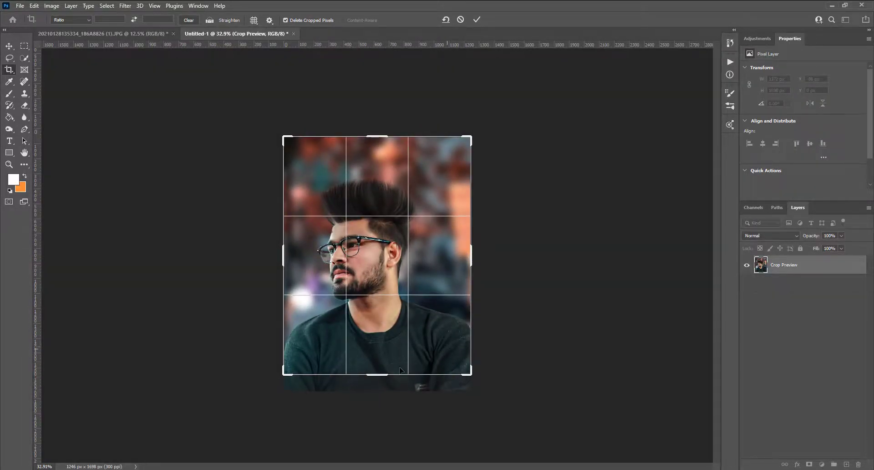
pyautogui.click(476, 21)
# Step: Tighten the corner, right and left crop edges for a final 1113 × 1544 px canvas
pyautogui.scroll(2, 494, 411)
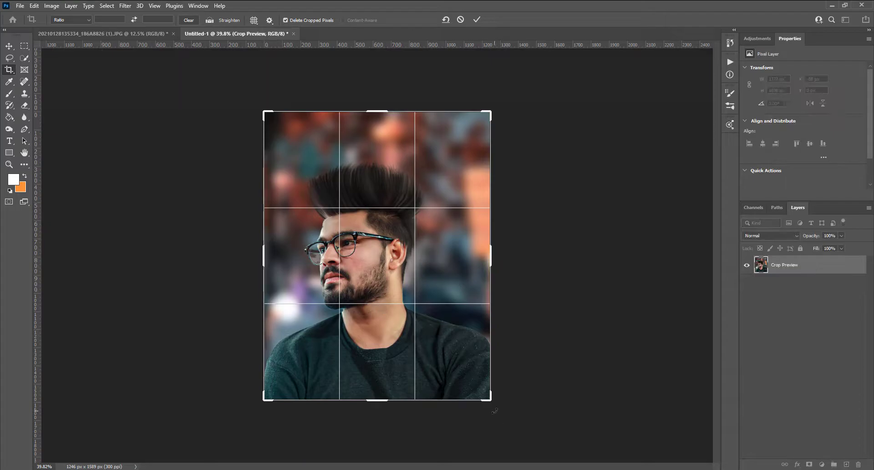
pyautogui.moveTo(490, 400); pyautogui.dragTo(484, 391)
pyautogui.click(476, 19)
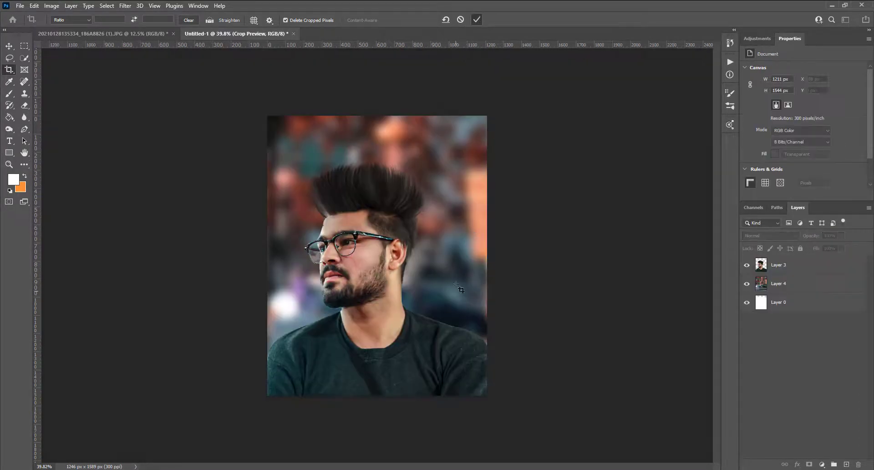
pyautogui.scroll(1, 460, 287)
pyautogui.scroll(-2, 482, 257)
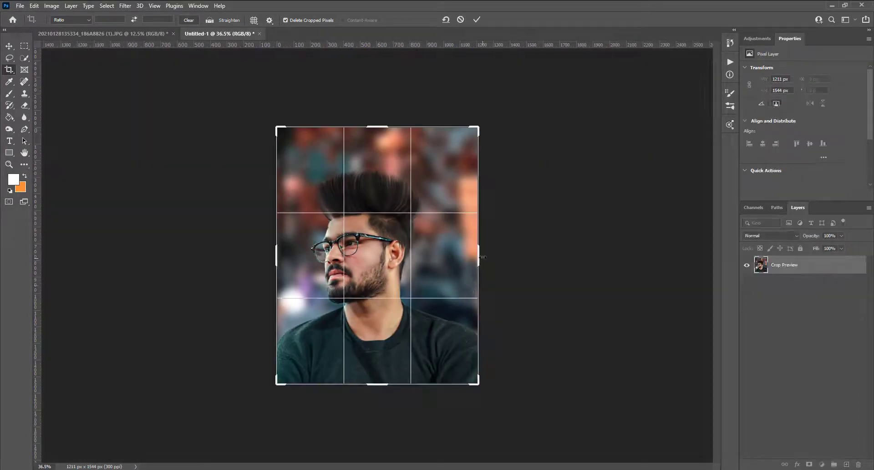
pyautogui.moveTo(483, 257); pyautogui.dragTo(473, 246)
pyautogui.moveTo(286, 253); pyautogui.dragTo(284, 252)
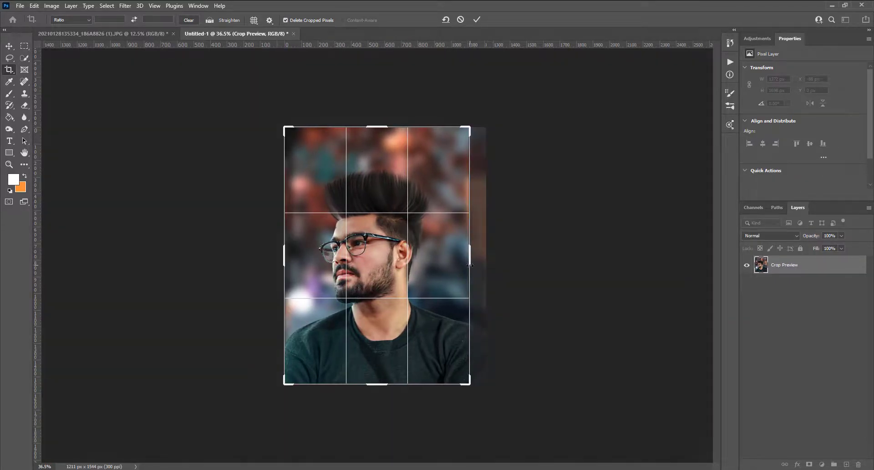
pyautogui.click(477, 19)
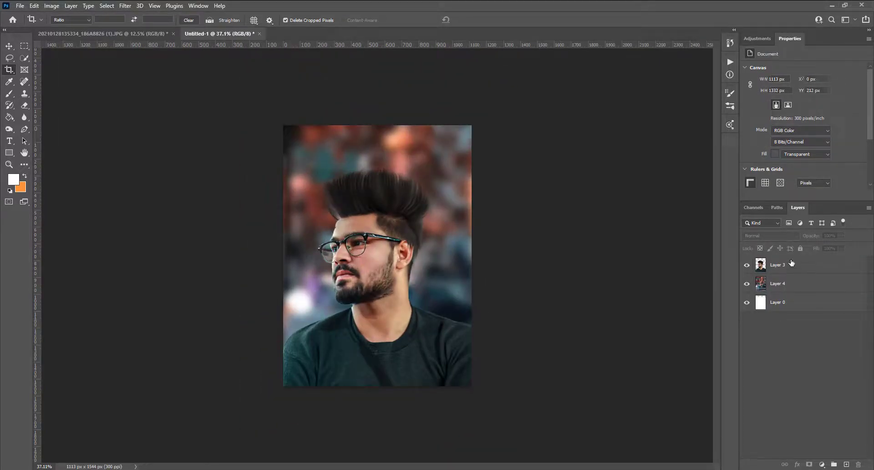
pyautogui.click(792, 264)
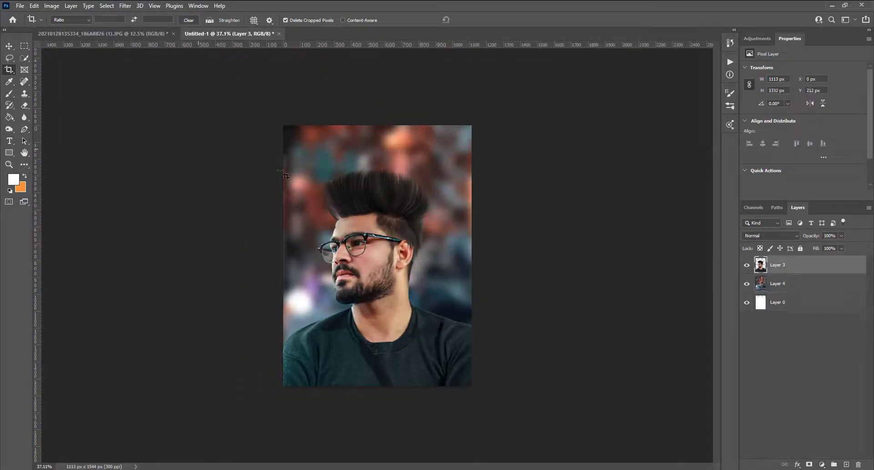
# Step: Lasso the spiky hair on Layer 3 and copy it onto new Layer 5
pyautogui.press('l')
pyautogui.hotkey('ctrl', '+')
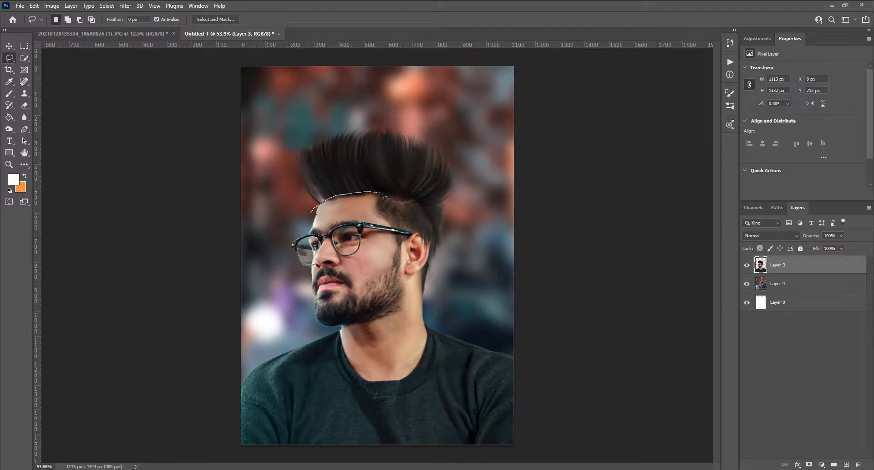
pyautogui.moveTo(288, 119); pyautogui.dragTo(273, 135)
pyautogui.hotkey('ctrl', '-')
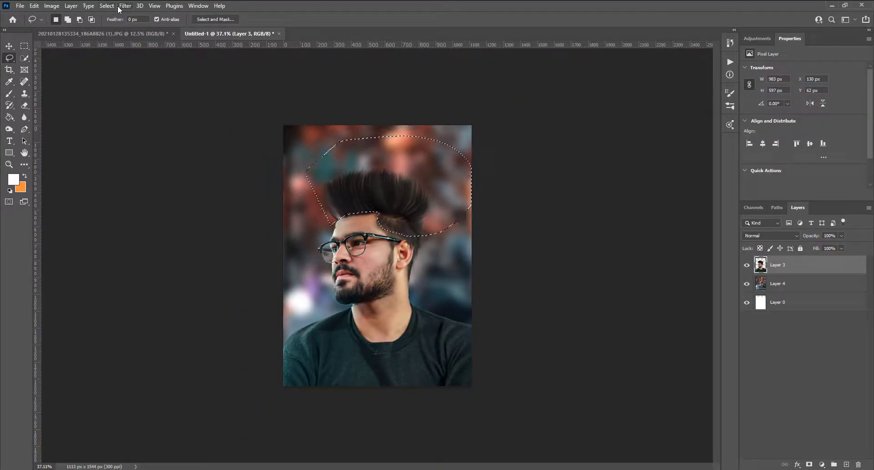
pyautogui.hotkey('ctrl', 'j')
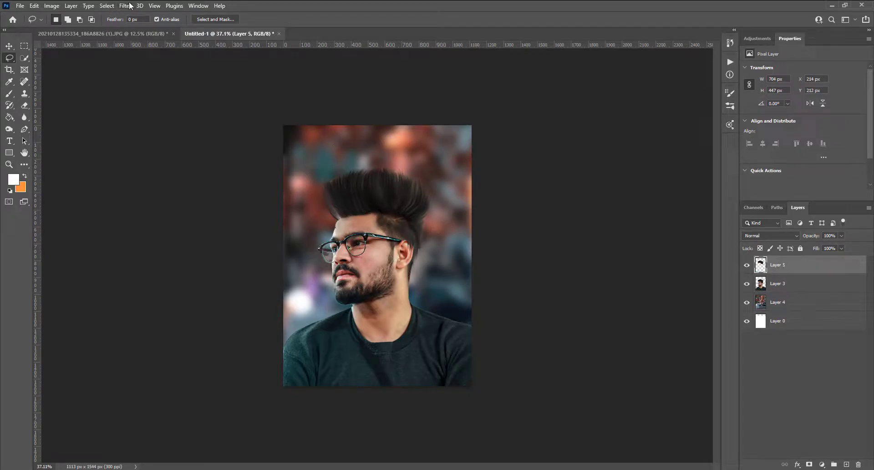
pyautogui.click(125, 6)
pyautogui.click(150, 71)
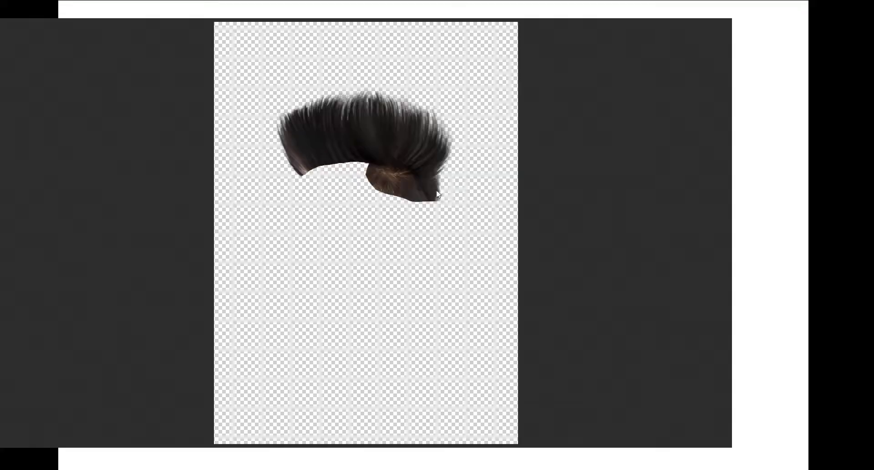
# Step: Give the hair Shadows +15, Whites +36, Blacks +6, Exposure +0.55 and Clarity +34 in Camera Raw
pyautogui.moveTo(790, 239); pyautogui.dragTo(798, 239)
pyautogui.moveTo(786, 269); pyautogui.dragTo(808, 253)
pyautogui.moveTo(791, 199); pyautogui.dragTo(796, 198)
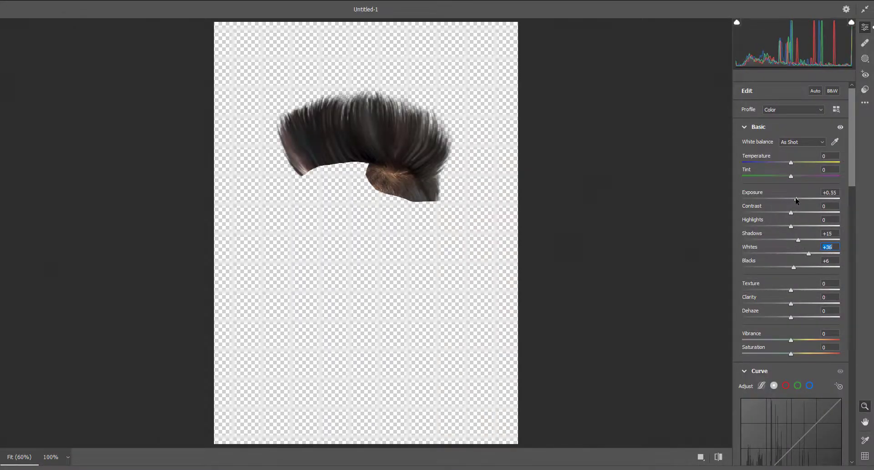
pyautogui.moveTo(790, 304); pyautogui.dragTo(807, 304)
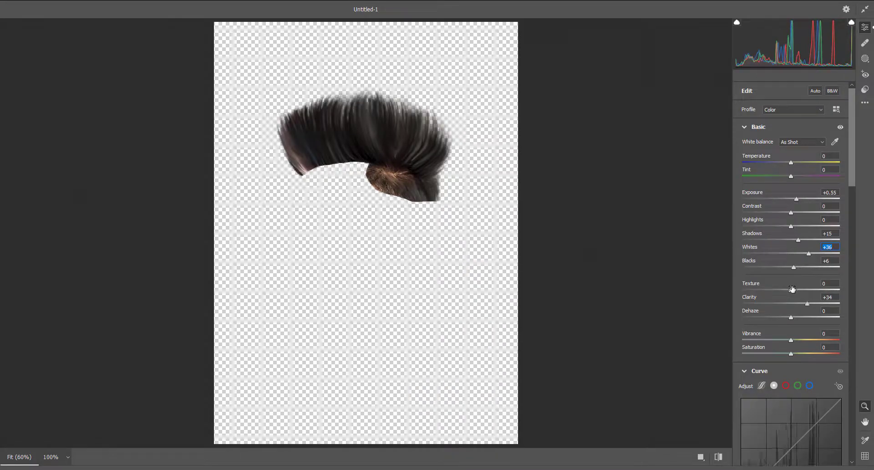
pyautogui.scroll(-3, 807, 286)
pyautogui.scroll(-3, 774, 325)
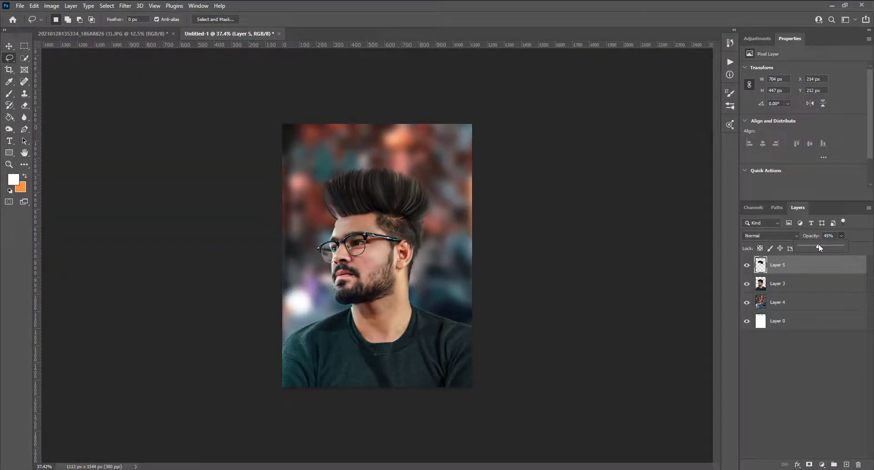
# Step: Merge the hair layer into the portrait, then merge Layers 4 and 5 into one layer
pyautogui.keyDown('shift'); pyautogui.click(812, 286); pyautogui.keyUp('shift')
pyautogui.hotkey('ctrl', 'e')
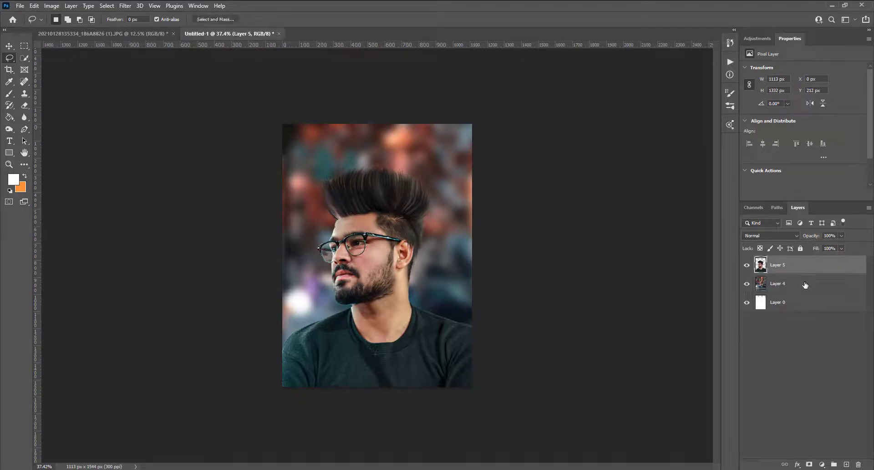
pyautogui.scroll(-3, 434, 212)
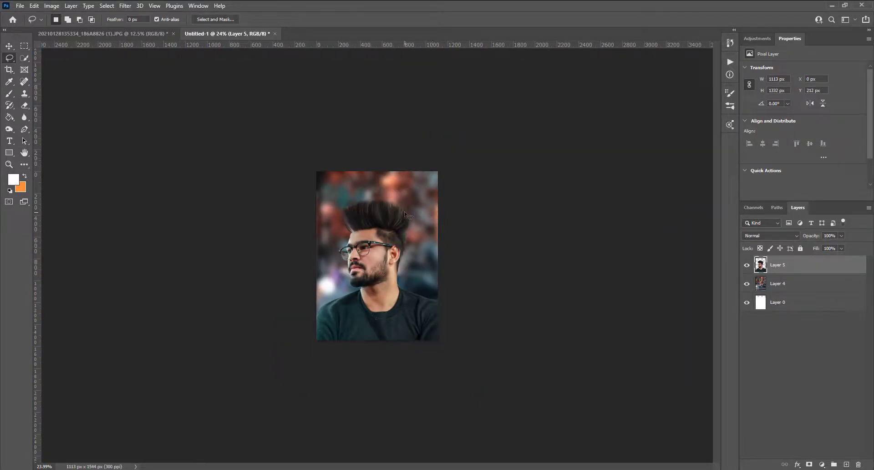
pyautogui.scroll(-1, 419, 209)
pyautogui.scroll(-1, 418, 210)
pyautogui.scroll(2, 385, 220)
pyautogui.scroll(1, 382, 217)
pyautogui.keyDown('shift'); pyautogui.click(780, 284); pyautogui.keyUp('shift')
pyautogui.hotkey('ctrl', 'e')
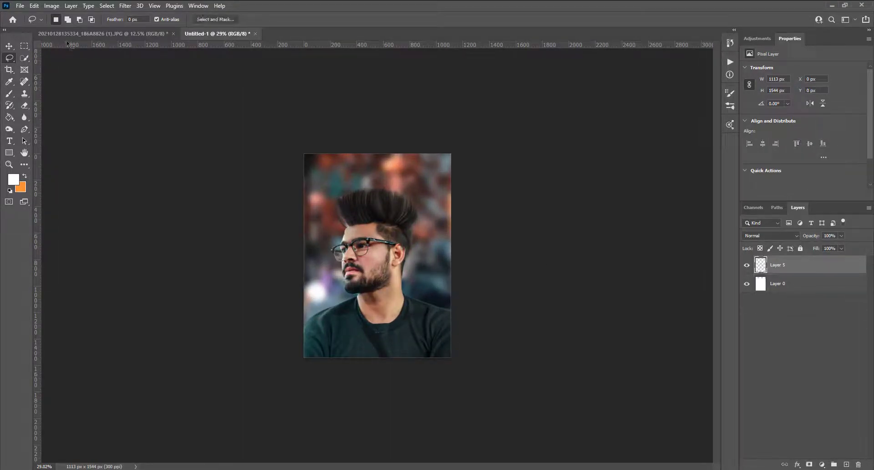
# Step: Launch Color Efex Pro 4 on the merged layer and select the Dark Contrasts filter
pyautogui.click(125, 6)
pyautogui.moveTo(143, 231)
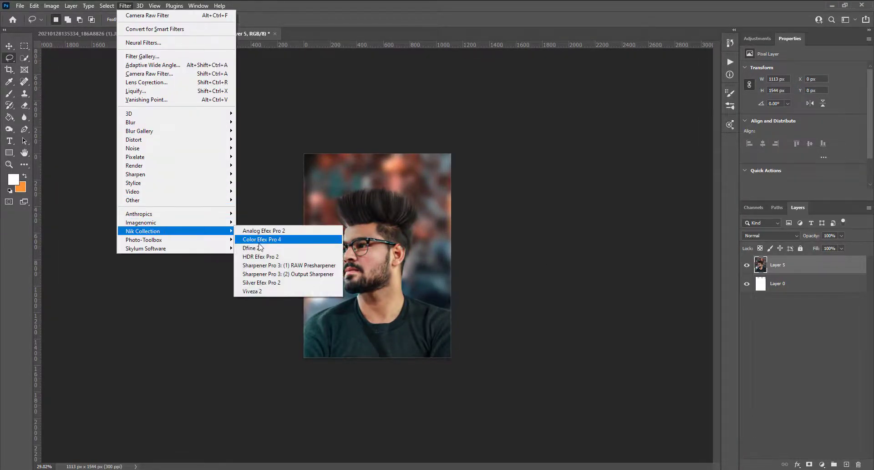
pyautogui.click(263, 246)
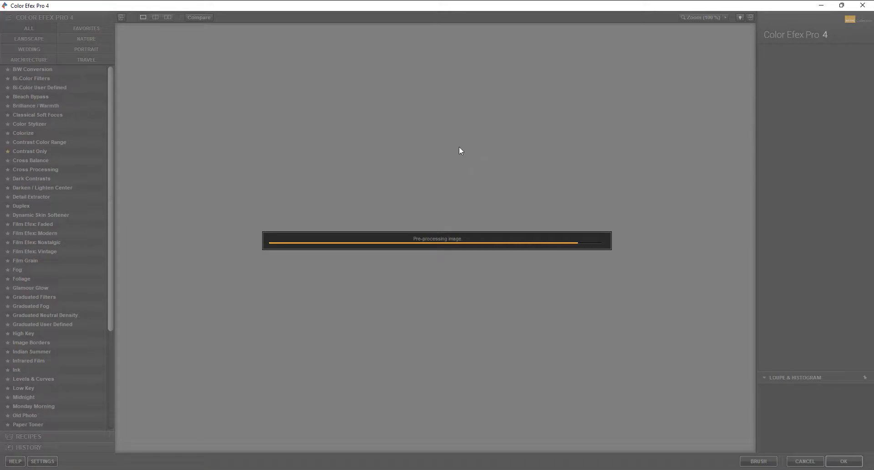
pyautogui.scroll(-4, 22, 241)
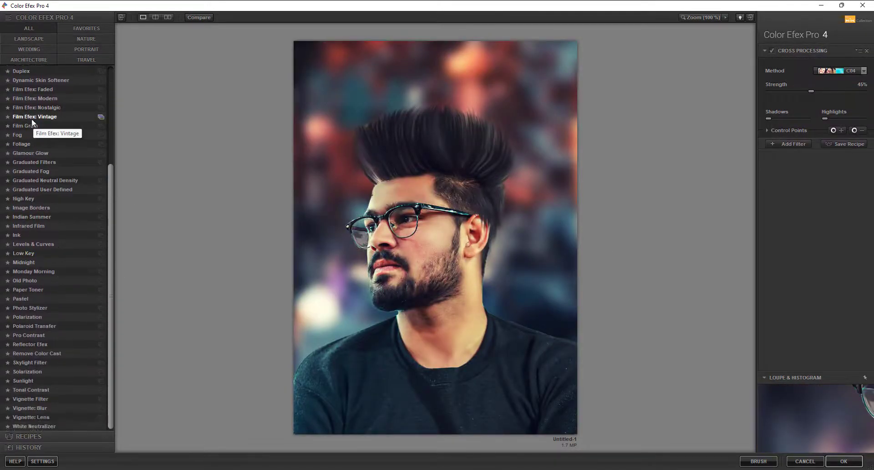
pyautogui.scroll(1, 34, 91)
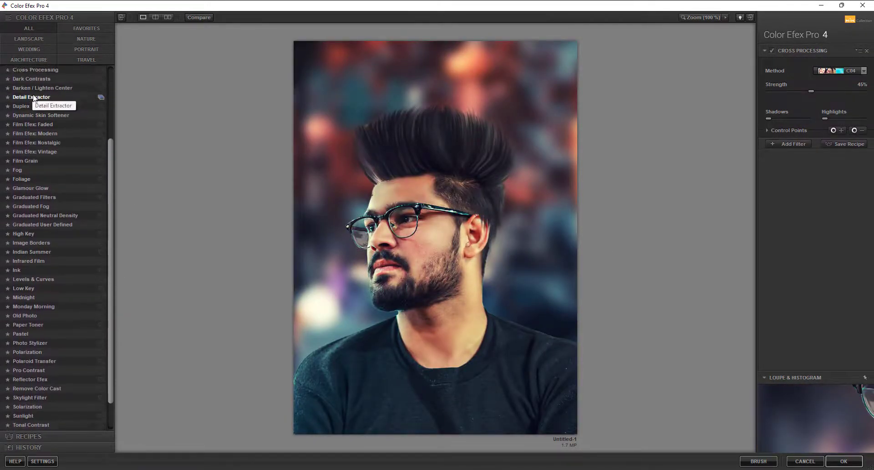
pyautogui.click(33, 98)
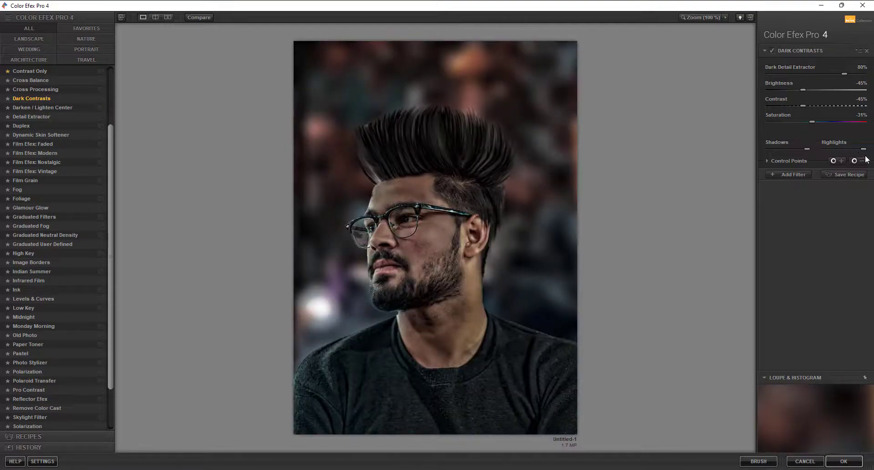
# Step: Place Dark Contrasts control points on cheek, forehead and hair, raise saturation to 50%, add a filter slot
pyautogui.click(859, 160)
pyautogui.click(443, 248)
pyautogui.moveTo(443, 248)
pyautogui.mouseDown()
pyautogui.moveTo(387, 243)
pyautogui.moveTo(383, 233)
pyautogui.moveTo(392, 275)
pyautogui.moveTo(438, 320)
pyautogui.moveTo(466, 283)
pyautogui.mouseUp()
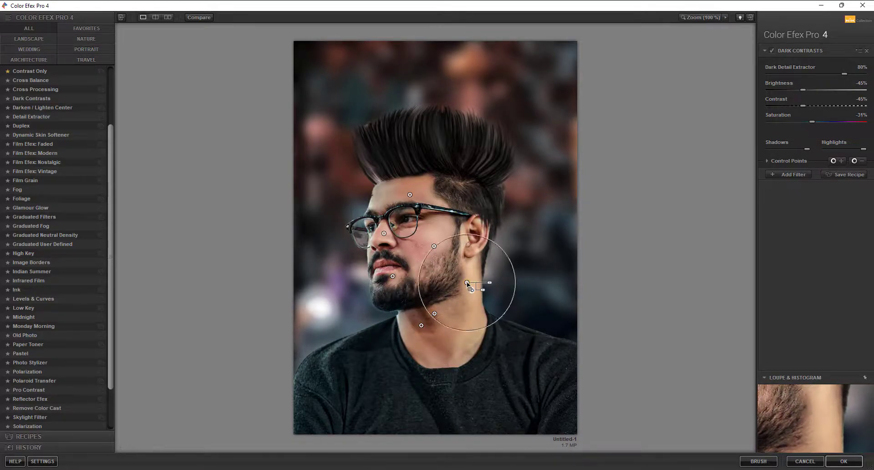
pyautogui.moveTo(422, 194); pyautogui.dragTo(479, 154)
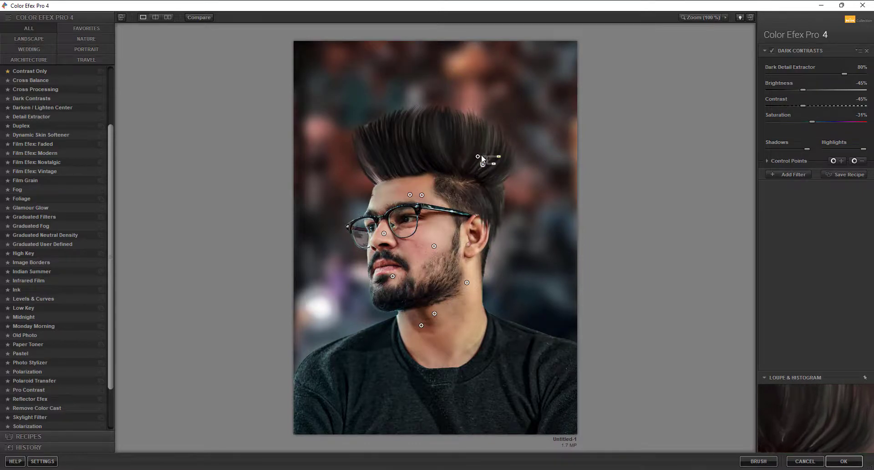
pyautogui.moveTo(843, 121); pyautogui.dragTo(867, 122)
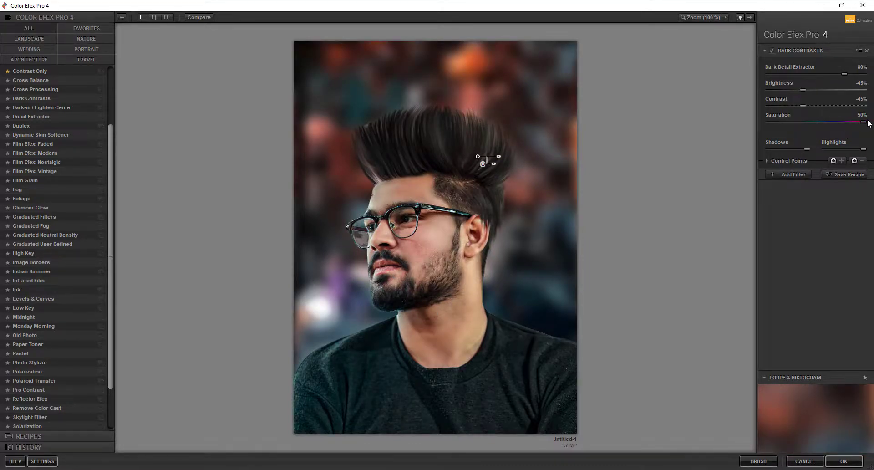
pyautogui.click(791, 175)
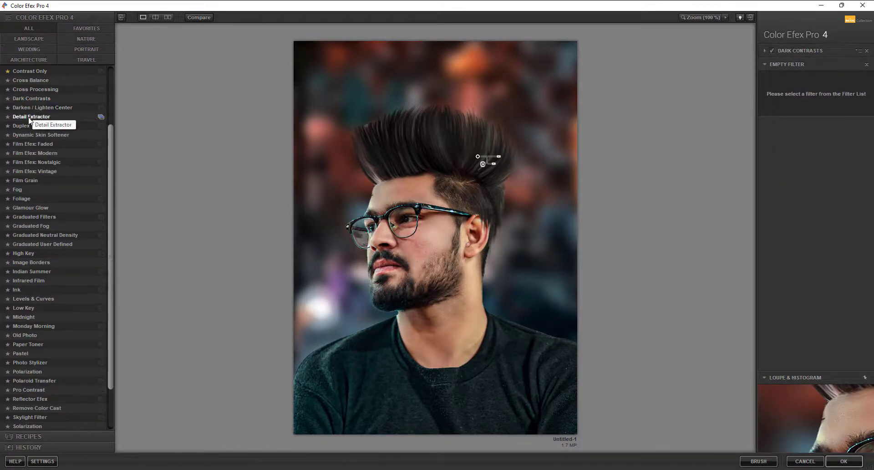
# Step: Add Contrast Only with Brightness 5%, Contrast 2%, Contrast Only 13% and Soft Contrast -11%
pyautogui.scroll(1, 28, 100)
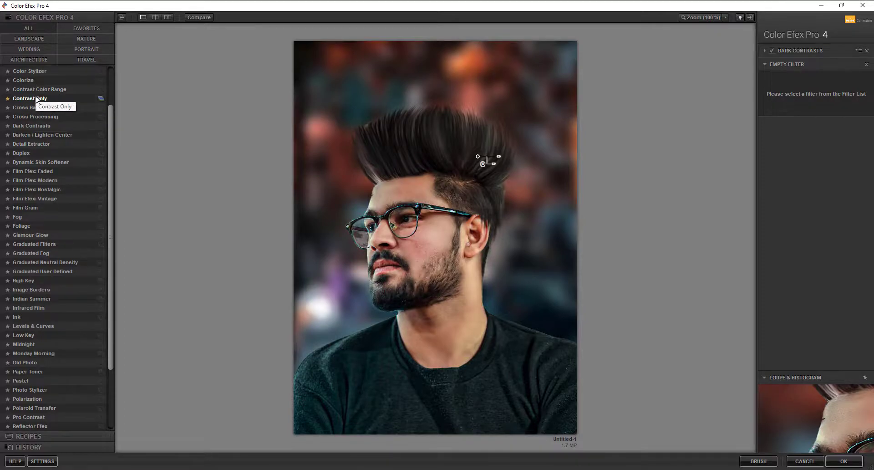
pyautogui.scroll(1, 26, 96)
pyautogui.click(37, 117)
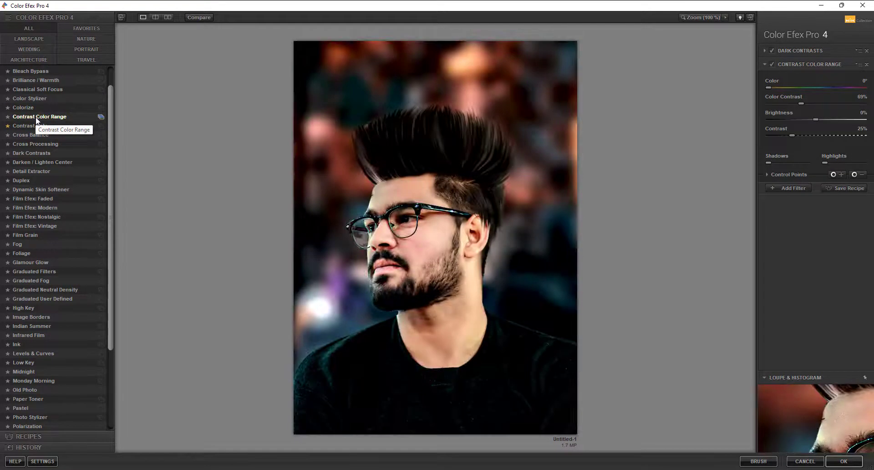
pyautogui.click(33, 126)
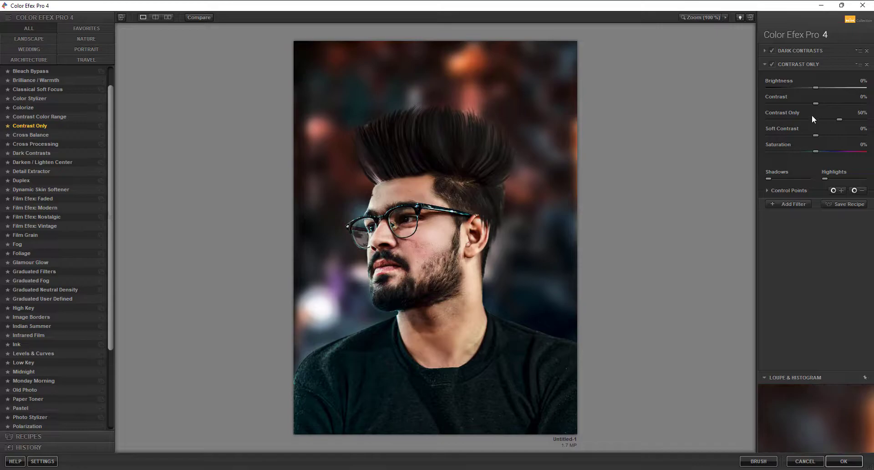
pyautogui.moveTo(815, 87); pyautogui.dragTo(818, 105)
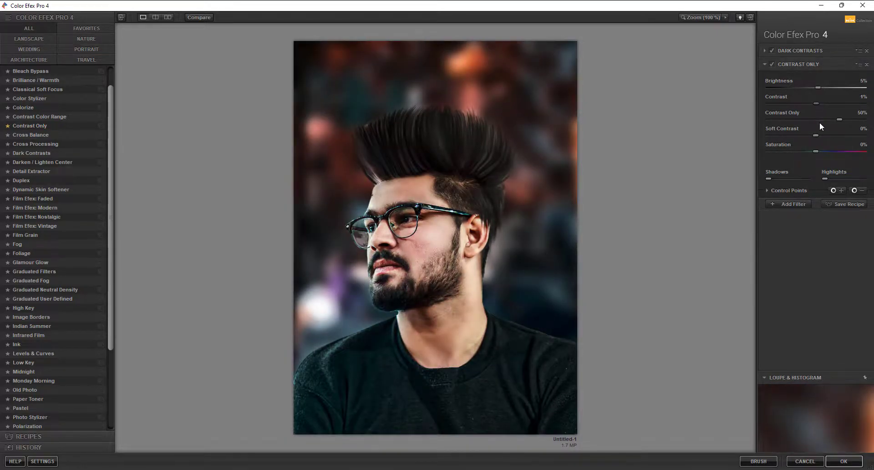
pyautogui.moveTo(819, 120); pyautogui.dragTo(806, 135)
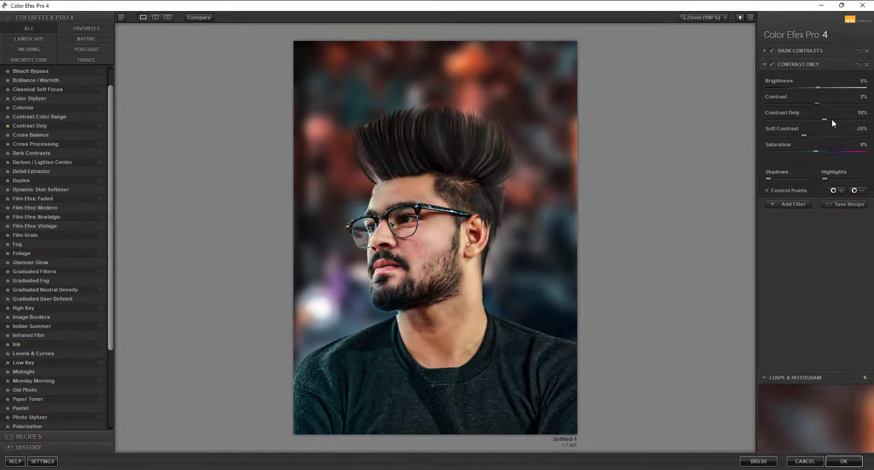
pyautogui.moveTo(830, 118); pyautogui.dragTo(811, 117)
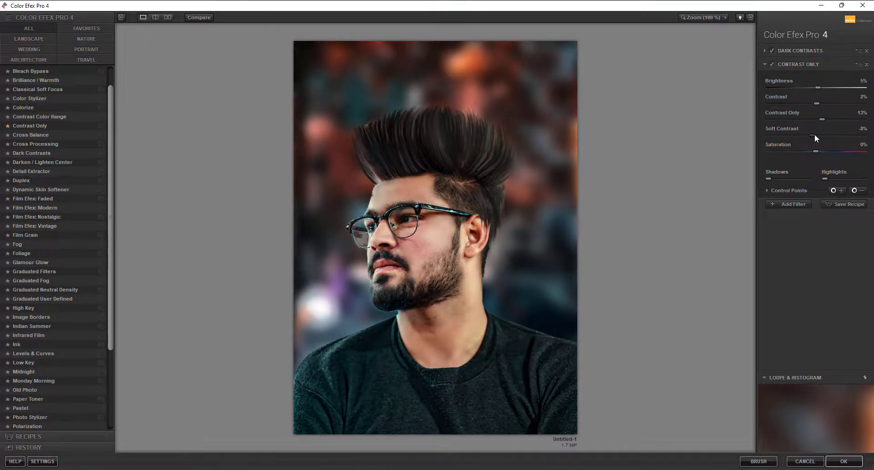
pyautogui.moveTo(805, 135); pyautogui.dragTo(810, 135)
# Step: Add a Detail Extractor filter at 13% with 38% contrast and apply the Color Efex stack
pyautogui.click(782, 203)
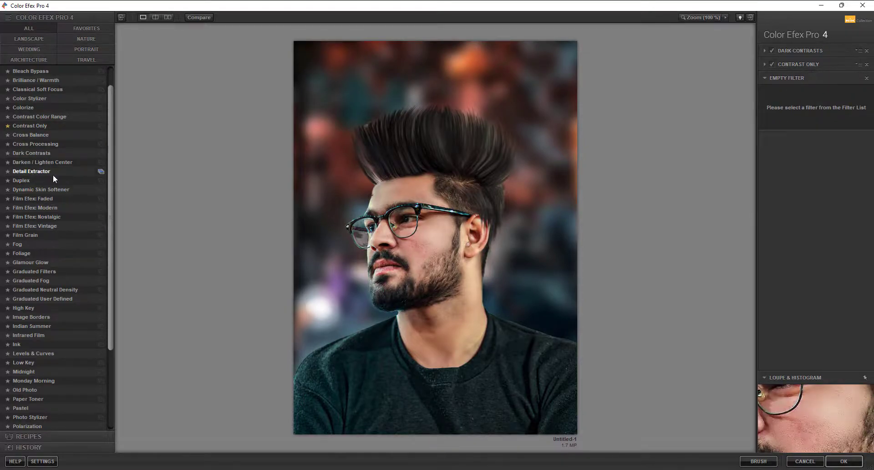
pyautogui.click(32, 172)
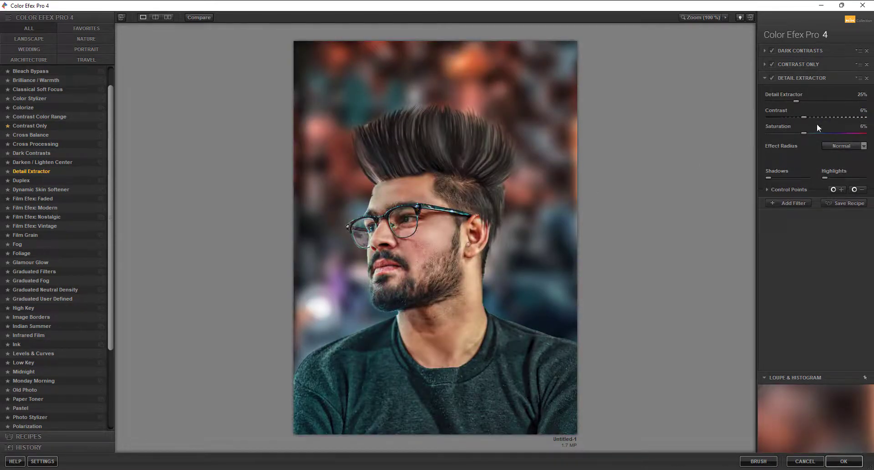
pyautogui.click(829, 116)
pyautogui.click(780, 101)
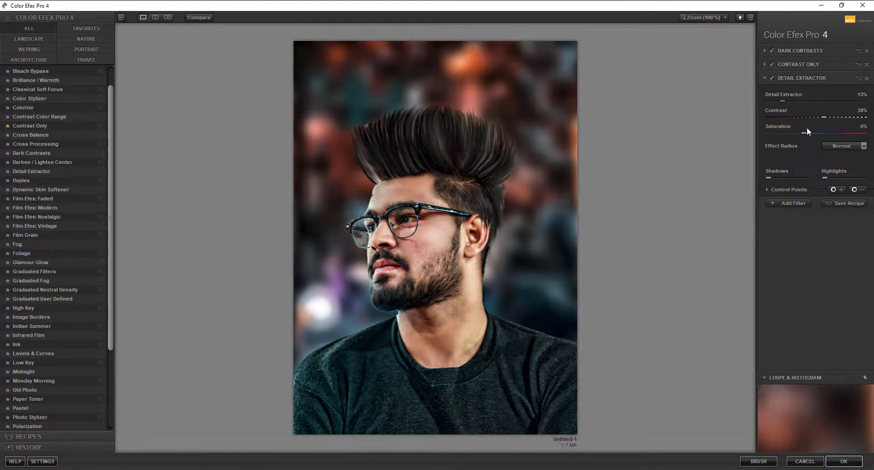
pyautogui.click(769, 190)
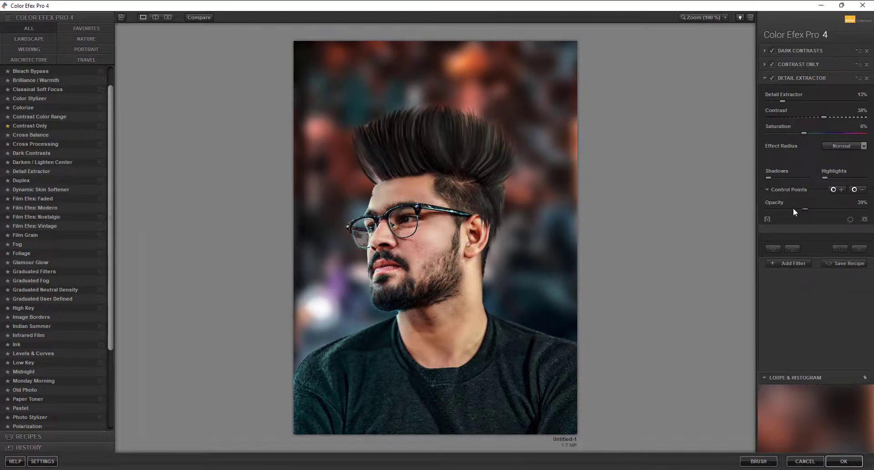
pyautogui.click(842, 462)
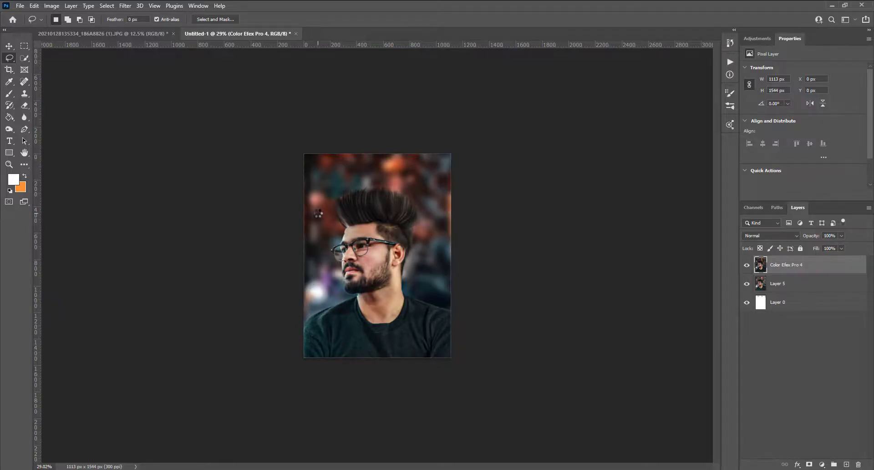
# Step: Zoom in on the face and pick the Mixer Brush at 25 px
pyautogui.click(24, 46)
pyautogui.scroll(3, 415, 246)
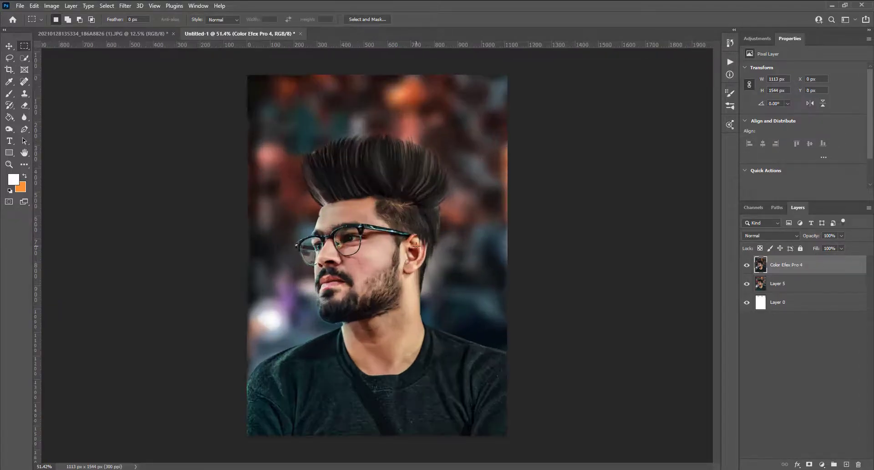
pyautogui.scroll(3, 335, 216)
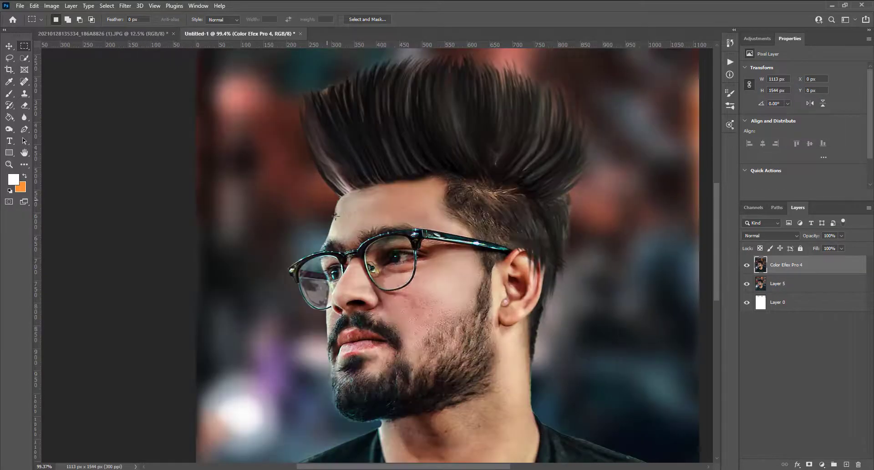
pyautogui.rightClick(9, 93)
pyautogui.click(45, 120)
pyautogui.scroll(2, 330, 222)
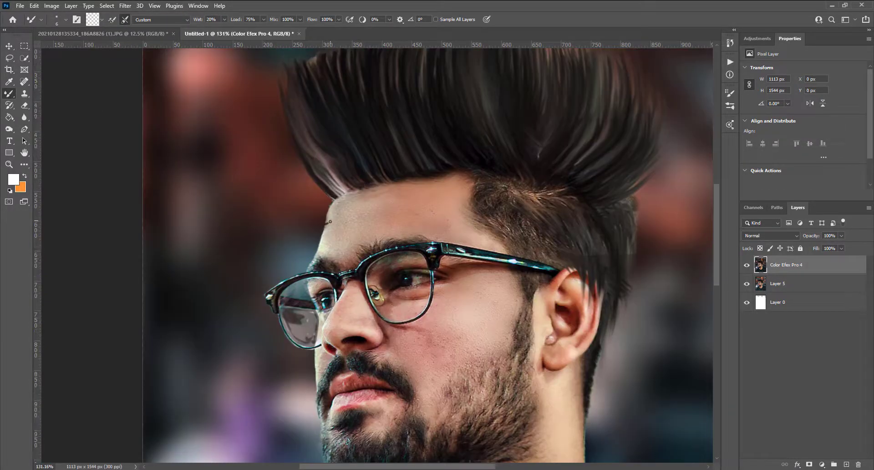
pyautogui.rightClick(345, 214)
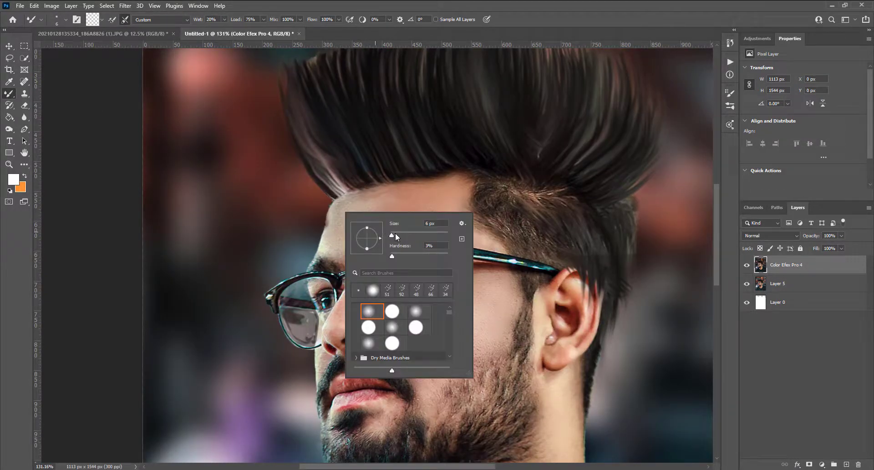
pyautogui.moveTo(396, 237); pyautogui.dragTo(437, 239)
pyautogui.press('Return')
# Step: Enlarge the brush to 53 px and smooth the cheek skin between glasses and beard
pyautogui.rightClick(371, 222)
pyautogui.press('Return')
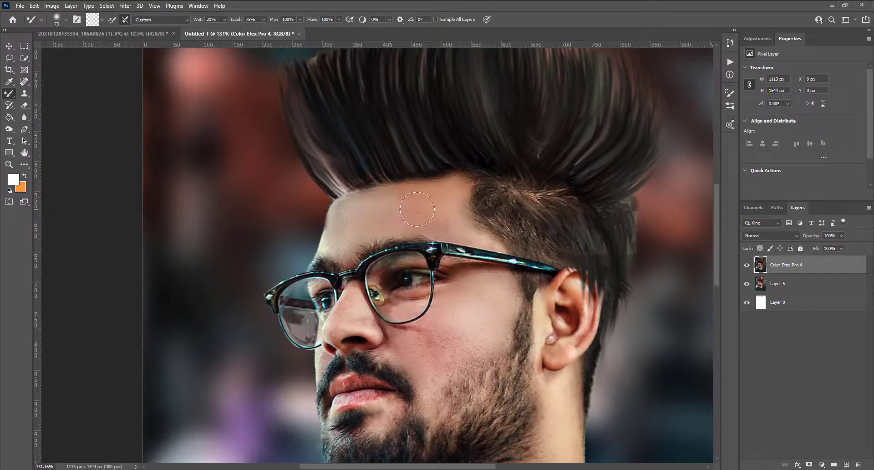
pyautogui.rightClick(563, 250)
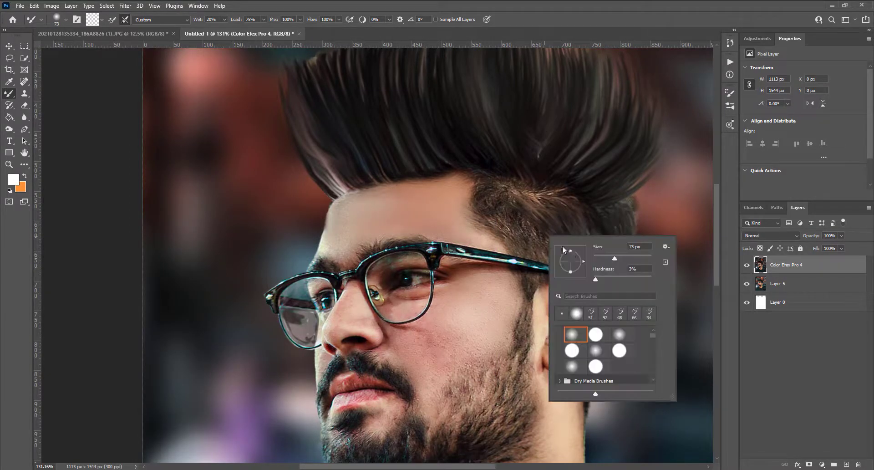
pyautogui.click(608, 258)
pyautogui.press('Return')
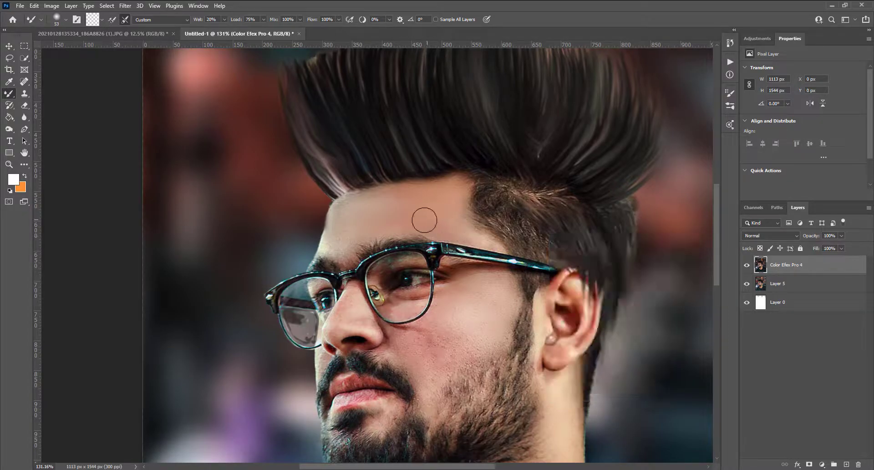
pyautogui.moveTo(457, 313)
pyautogui.mouseDown()
pyautogui.moveTo(449, 335)
pyautogui.moveTo(482, 289)
pyautogui.moveTo(466, 345)
pyautogui.moveTo(430, 383)
pyautogui.moveTo(397, 341)
pyautogui.moveTo(405, 305)
pyautogui.moveTo(445, 308)
pyautogui.moveTo(454, 341)
pyautogui.moveTo(472, 347)
pyautogui.moveTo(502, 295)
pyautogui.mouseUp()
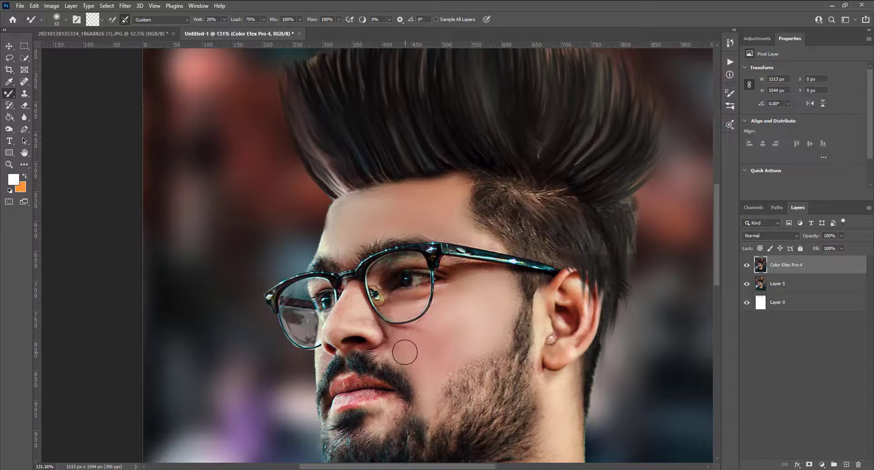
# Step: Shrink the brush to 40 px and smooth and lighten the beard under the lip
pyautogui.rightClick(451, 310)
pyautogui.moveTo(506, 327); pyautogui.dragTo(501, 328)
pyautogui.click(323, 319)
pyautogui.moveTo(340, 295); pyautogui.dragTo(443, 220)
pyautogui.moveTo(484, 335); pyautogui.dragTo(486, 346)
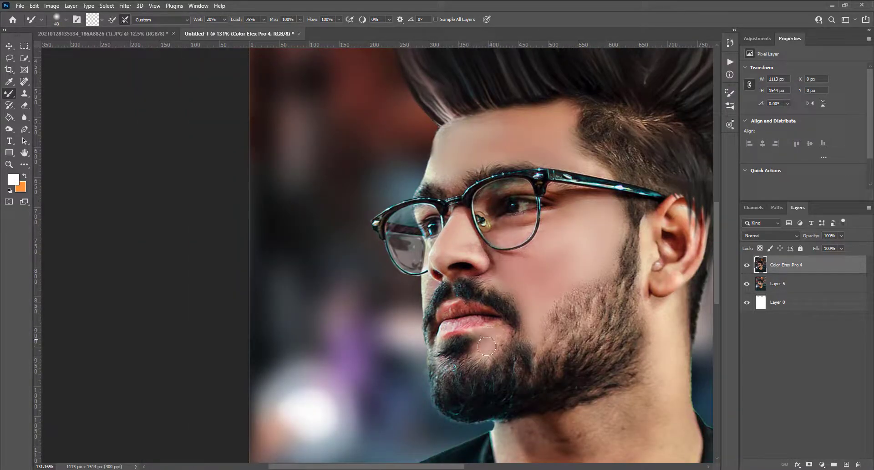
pyautogui.scroll(-2, 527, 321)
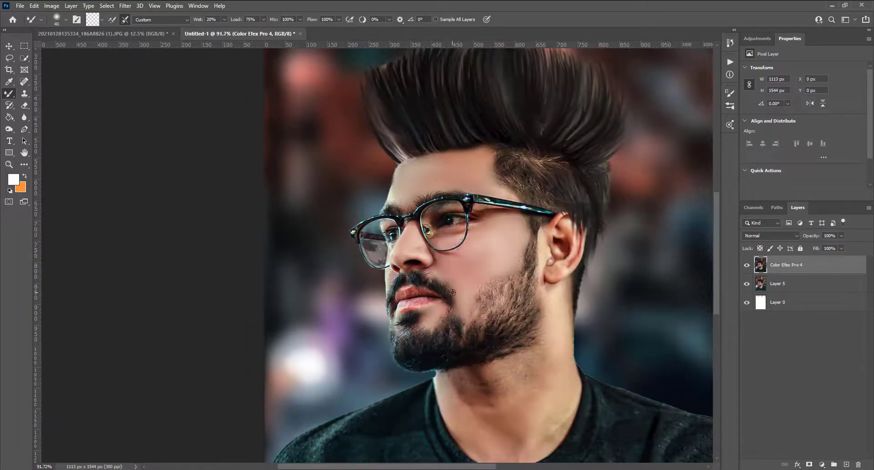
# Step: Enlarge the brush to 70 px and blend the shadow under the beard on the neck
pyautogui.rightClick(574, 303)
pyautogui.moveTo(635, 324); pyautogui.dragTo(641, 324)
pyautogui.click(432, 403)
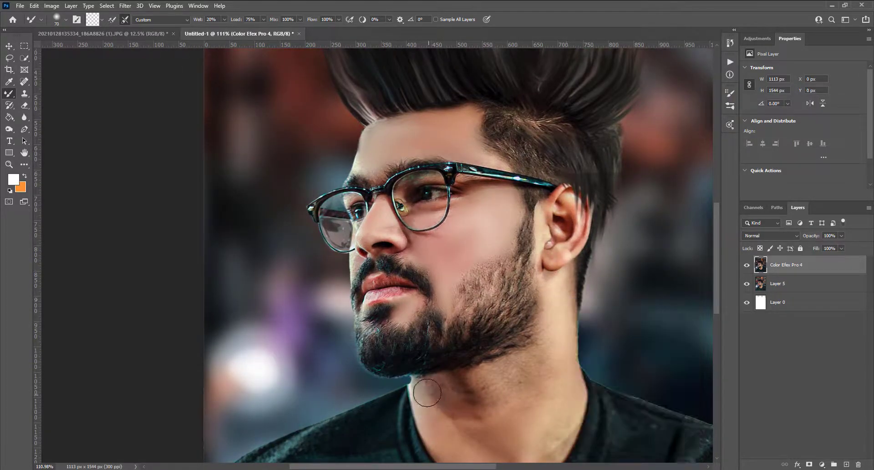
pyautogui.moveTo(444, 417); pyautogui.dragTo(374, 315)
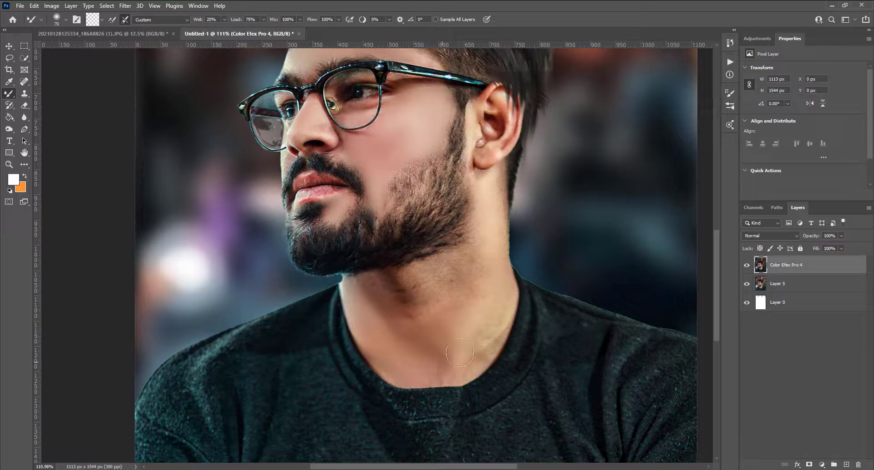
pyautogui.moveTo(423, 305)
pyautogui.mouseDown()
pyautogui.moveTo(404, 297)
pyautogui.moveTo(499, 325)
pyautogui.moveTo(470, 267)
pyautogui.moveTo(458, 275)
pyautogui.moveTo(436, 261)
pyautogui.moveTo(460, 295)
pyautogui.moveTo(487, 214)
pyautogui.moveTo(468, 295)
pyautogui.moveTo(441, 310)
pyautogui.mouseUp()
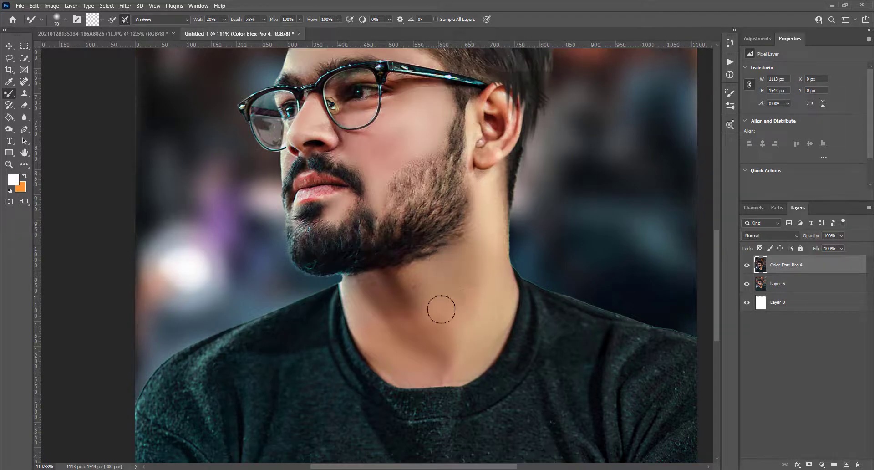
pyautogui.scroll(-5, 374, 336)
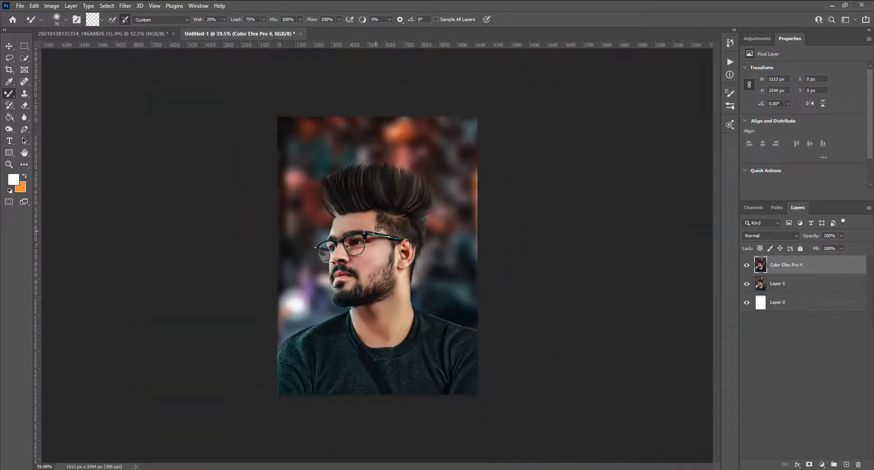
pyautogui.scroll(3, 377, 227)
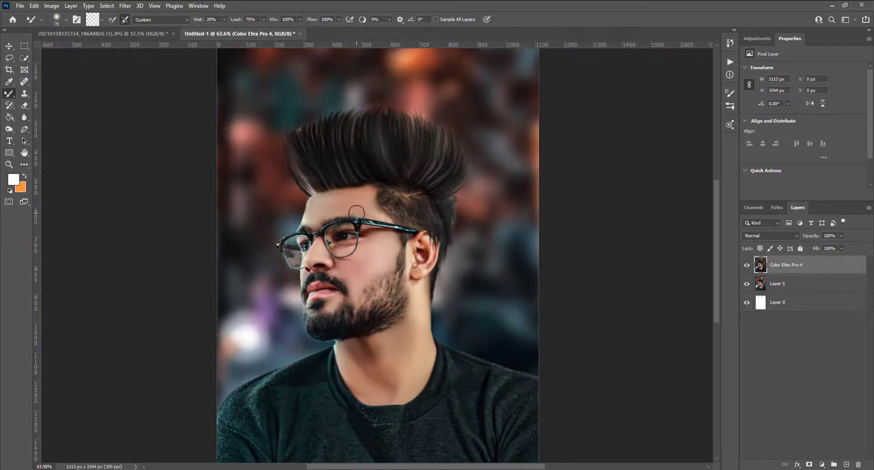
pyautogui.scroll(-1, 356, 212)
pyautogui.scroll(1, 328, 205)
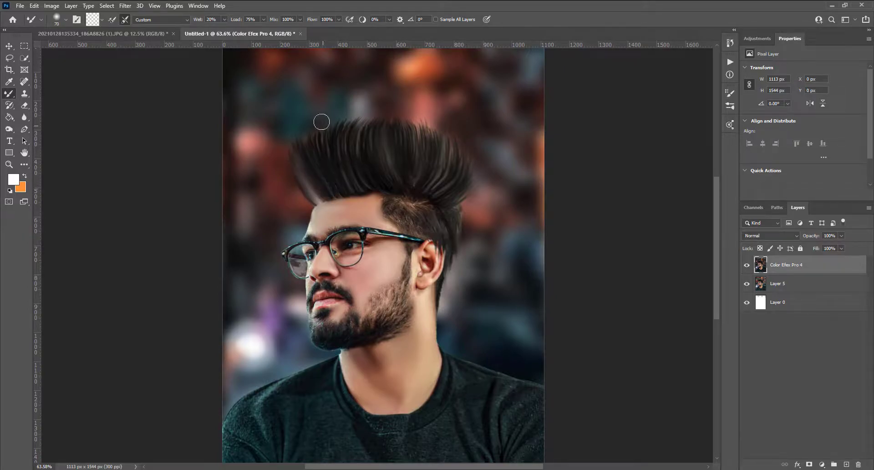
pyautogui.scroll(-3, 378, 172)
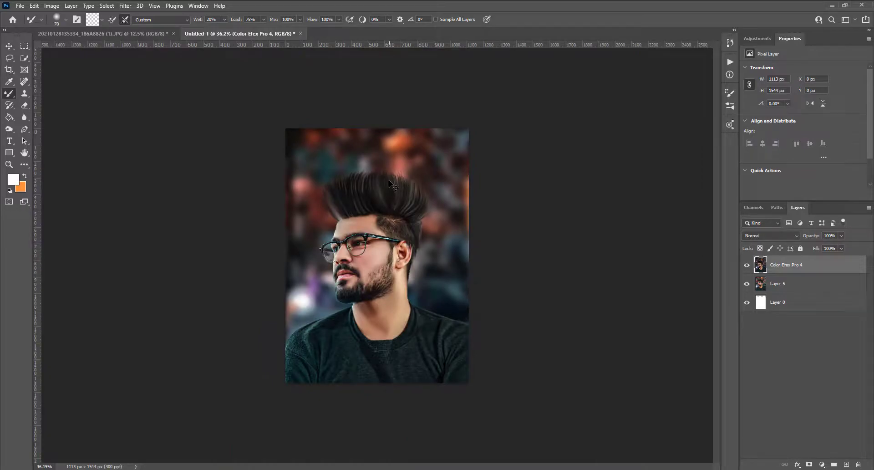
pyautogui.scroll(2, 349, 180)
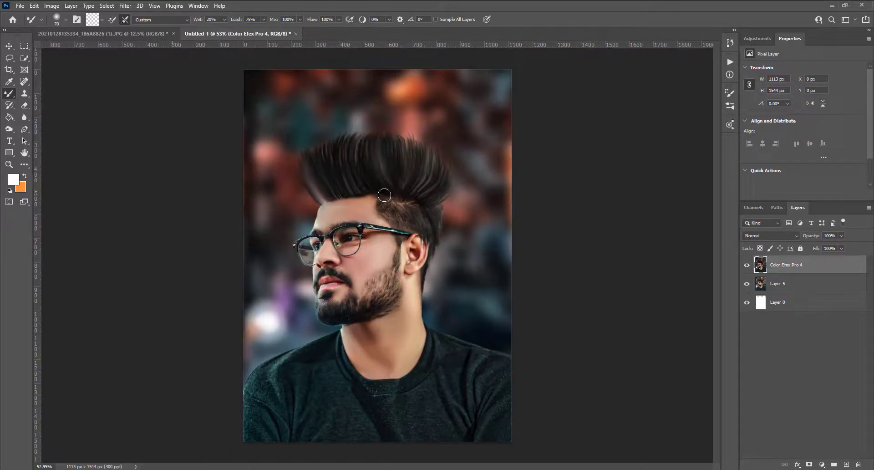
# Step: Quick-select the spiky hair and upper background, feathered by 34 px
pyautogui.rightClick(24, 58)
pyautogui.click(48, 63)
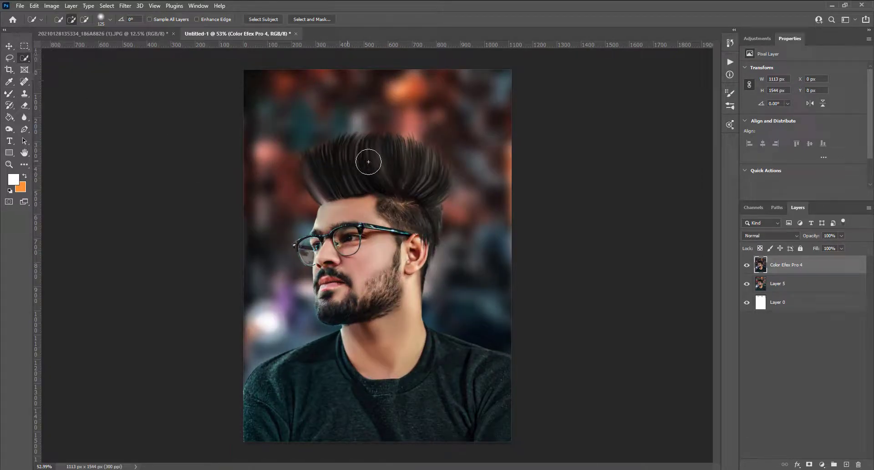
pyautogui.moveTo(368, 162)
pyautogui.mouseDown()
pyautogui.moveTo(439, 190)
pyautogui.moveTo(425, 200)
pyautogui.moveTo(433, 213)
pyautogui.mouseUp()
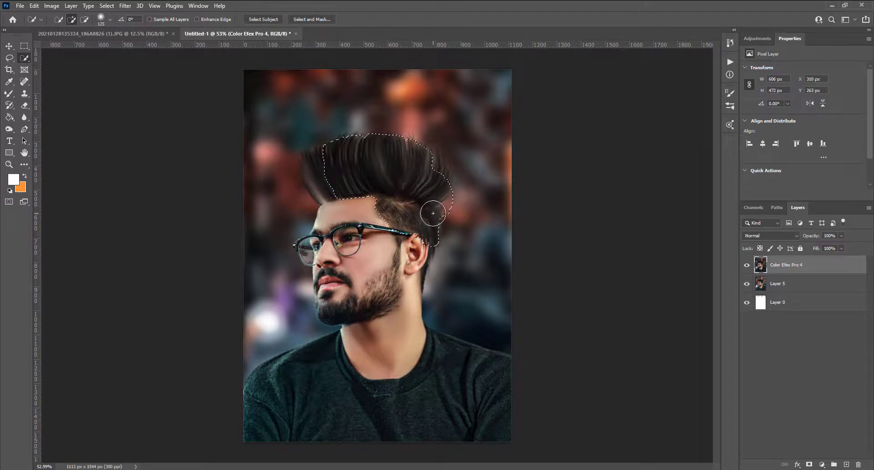
pyautogui.moveTo(306, 162); pyautogui.dragTo(312, 168)
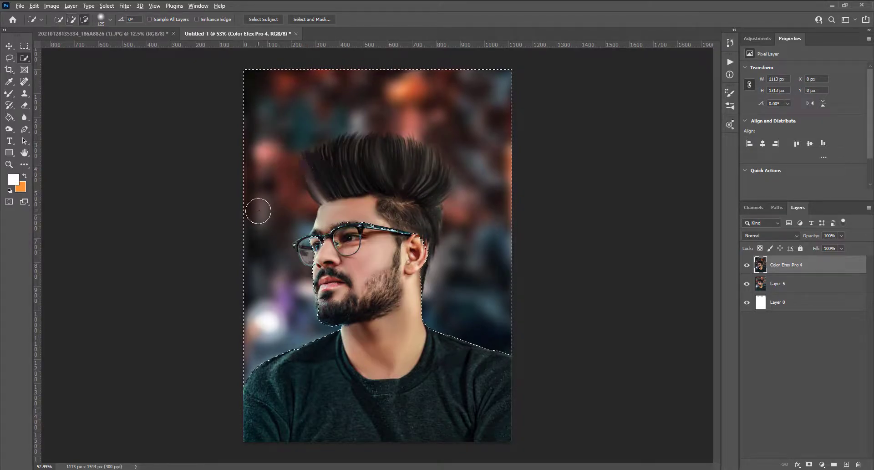
pyautogui.moveTo(258, 210); pyautogui.dragTo(337, 383)
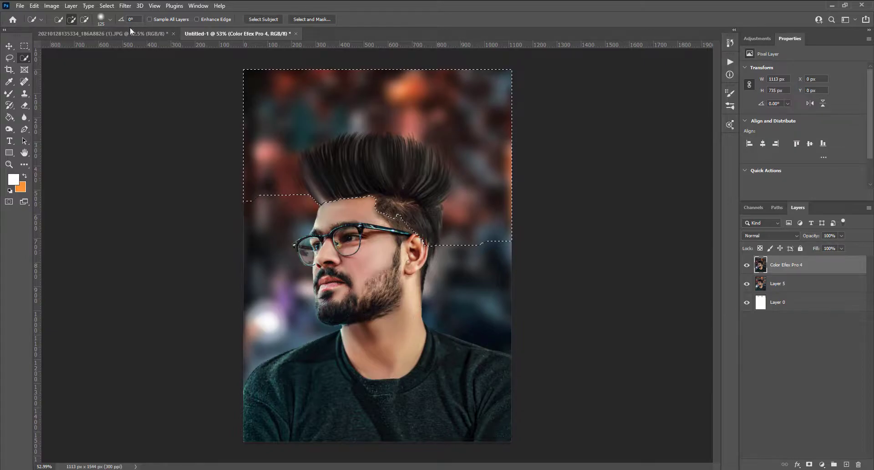
pyautogui.rightClick(378, 142)
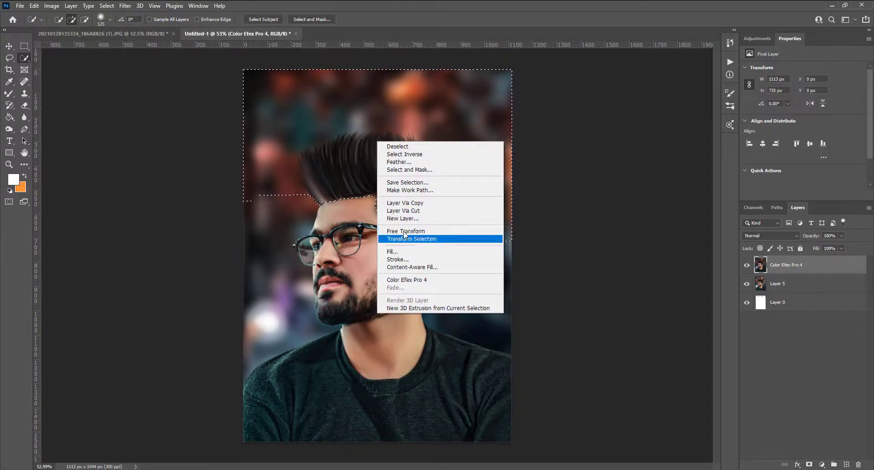
pyautogui.click(405, 162)
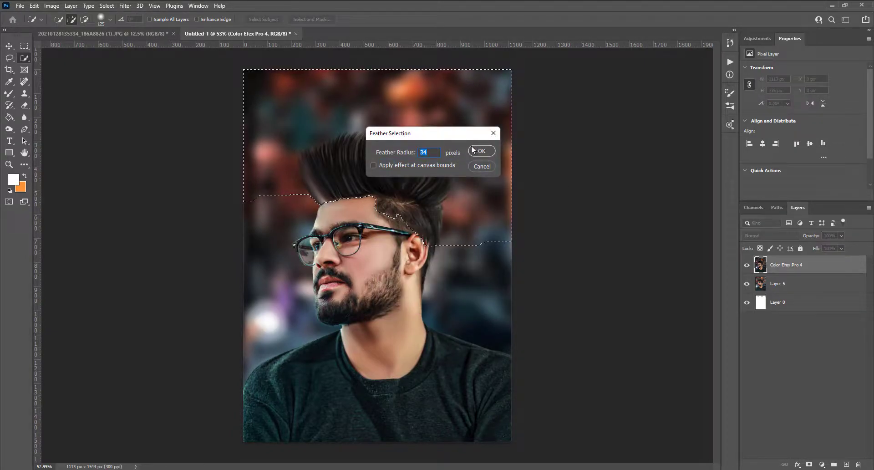
pyautogui.click(482, 151)
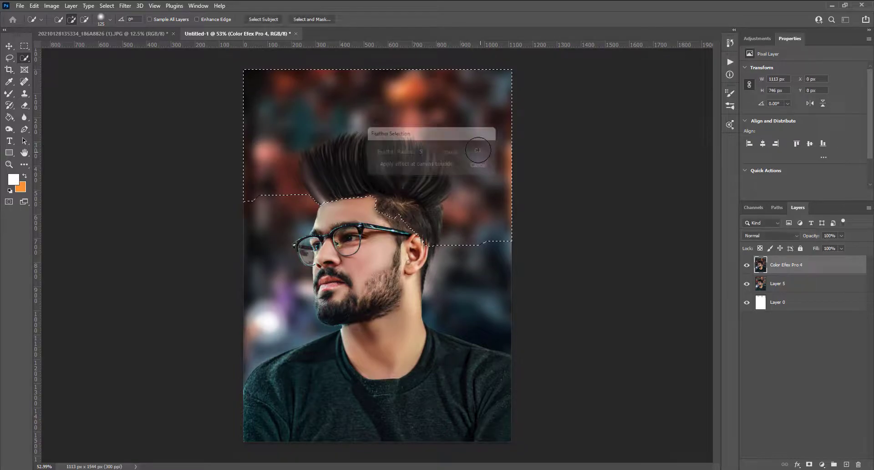
# Step: Apply Oil Paint with Stylization 4.0 and Cleanliness 3.0, then deselect
pyautogui.click(125, 6)
pyautogui.moveTo(133, 182)
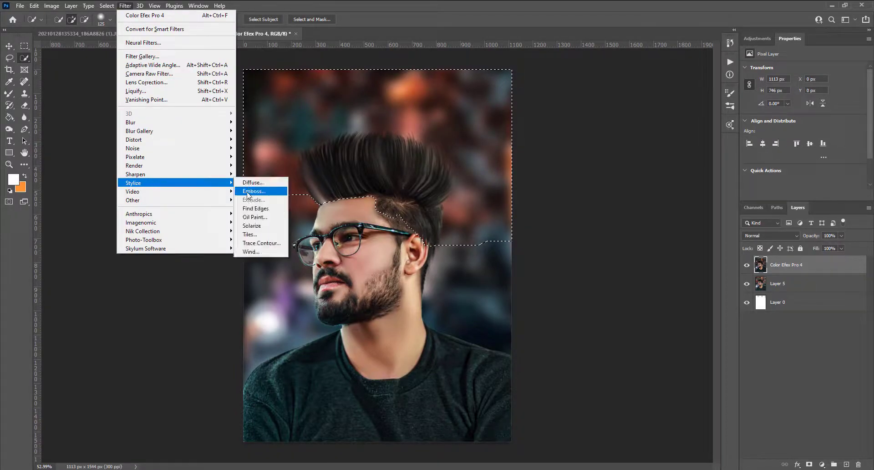
pyautogui.click(249, 218)
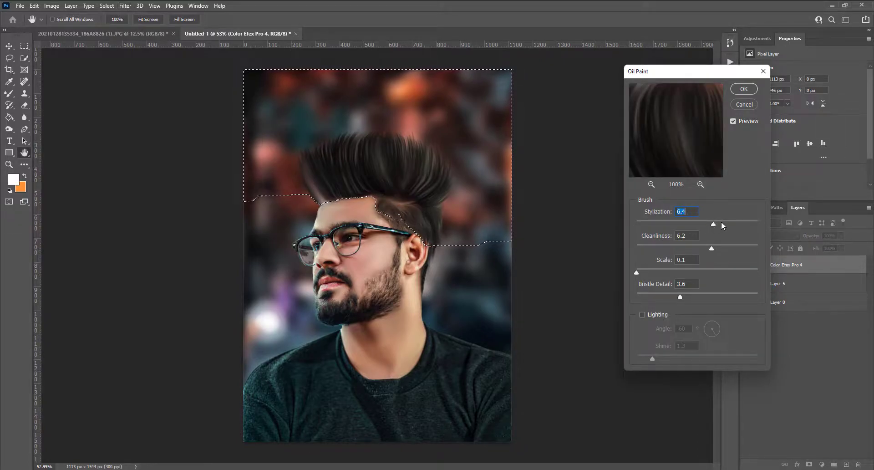
pyautogui.click(703, 246)
pyautogui.moveTo(691, 223); pyautogui.dragTo(673, 245)
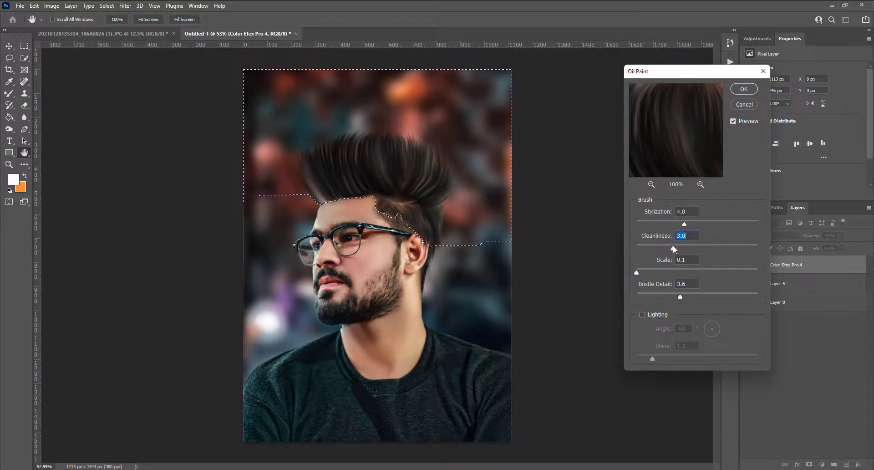
pyautogui.click(743, 89)
pyautogui.click(24, 46)
pyautogui.hotkey('ctrl', 'd')
pyautogui.hotkey('ctrl', '-')
pyautogui.hotkey('ctrl', '-')
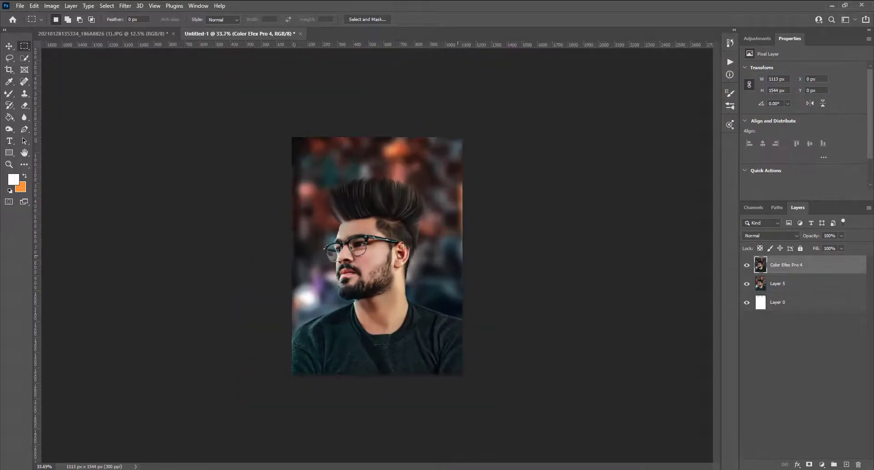
# Step: Make the Color Efex Pro 4 layer active and zoom in on the portrait
pyautogui.click(792, 287)
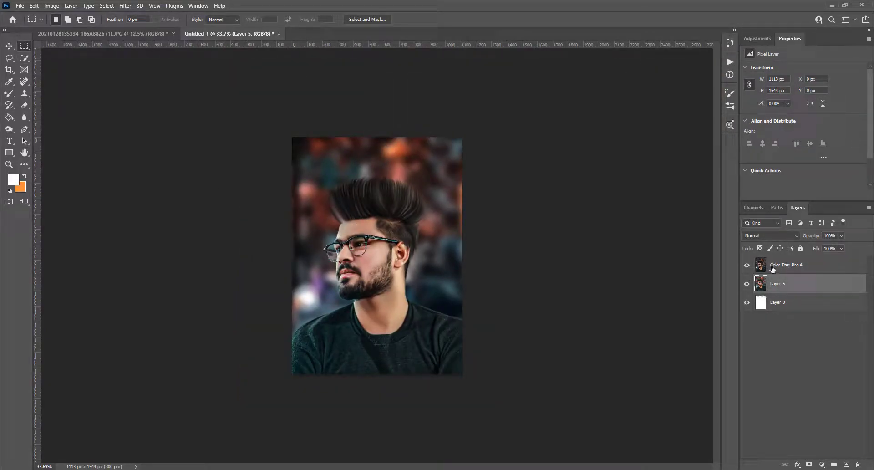
pyautogui.click(773, 269)
pyautogui.hotkey('ctrl', '+')
pyautogui.click(126, 7)
pyautogui.click(141, 15)
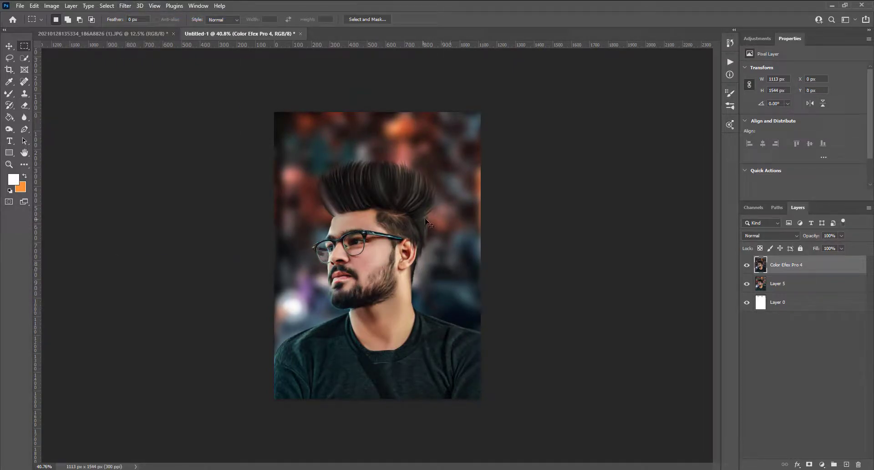
pyautogui.scroll(2, 424, 263)
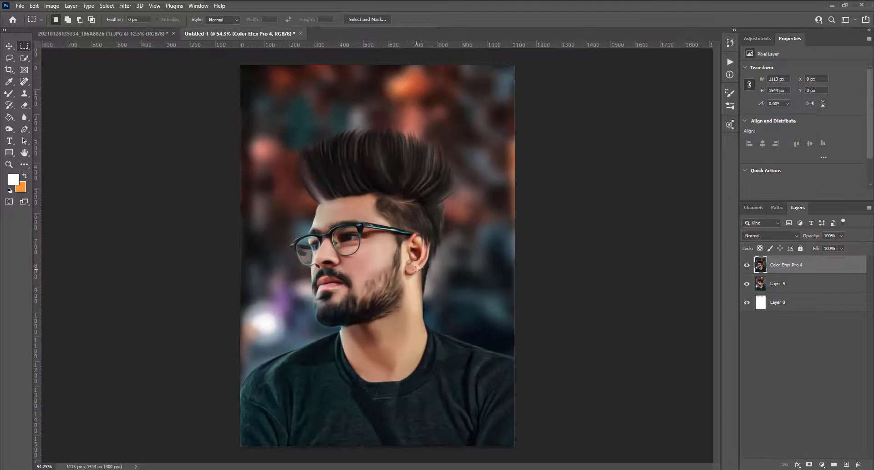
# Step: Duplicate the layer, reapply the last filter to the copy, and add a black mask
pyautogui.hotkey('ctrl', 'j')
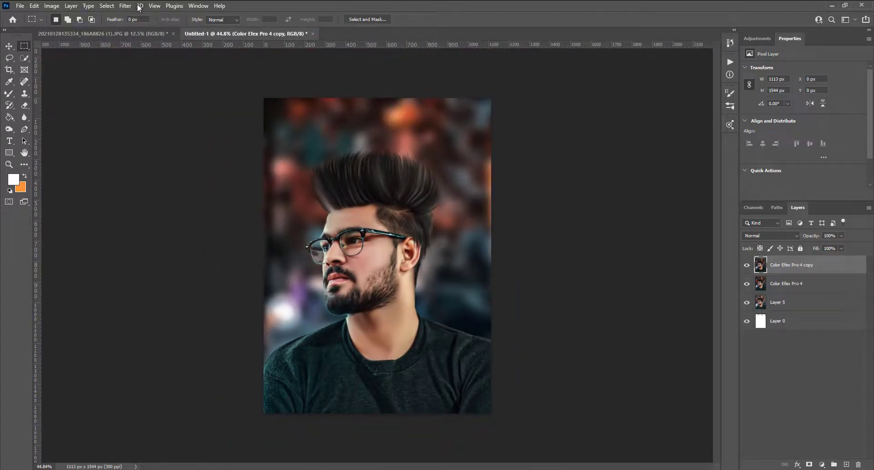
pyautogui.click(127, 6)
pyautogui.click(137, 14)
pyautogui.scroll(2, 506, 294)
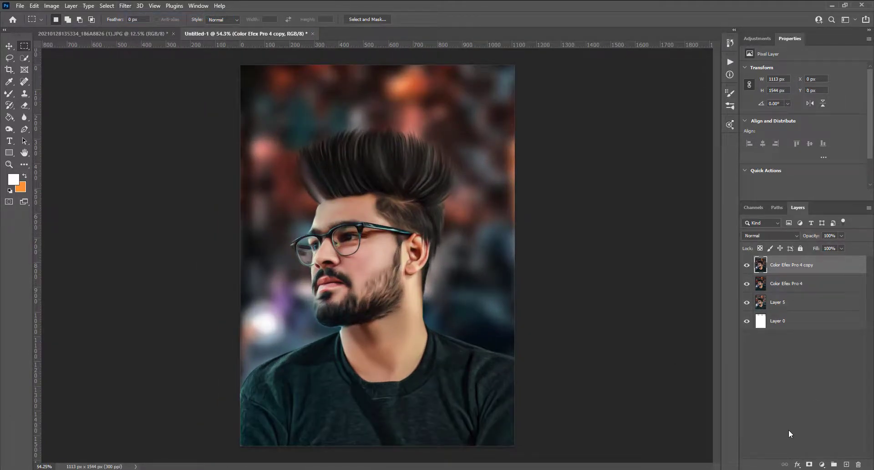
pyautogui.keyDown('alt'); pyautogui.click(808, 464); pyautogui.keyUp('alt')
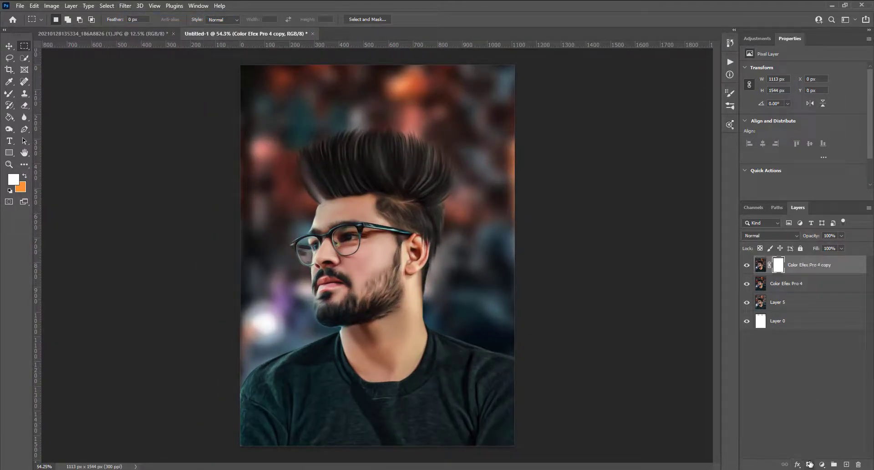
# Step: Paint white with a 70 px brush on the mask to reveal the smoothed copy along the chin
pyautogui.click(10, 93)
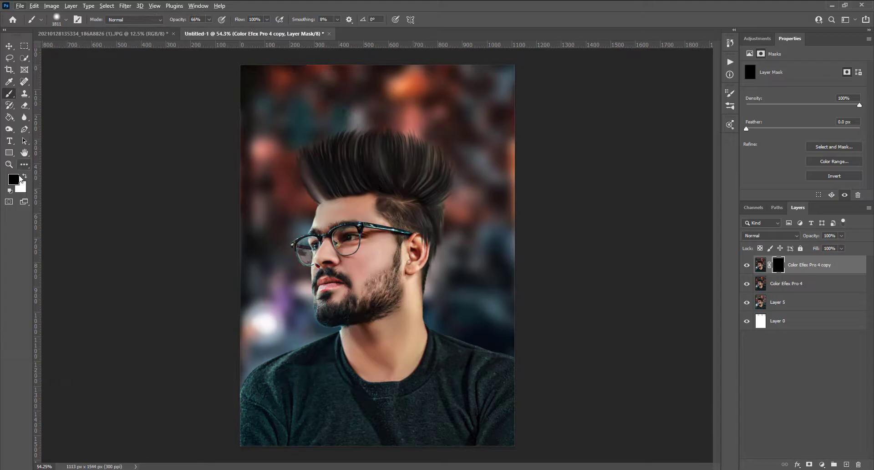
pyautogui.click(26, 175)
pyautogui.rightClick(371, 246)
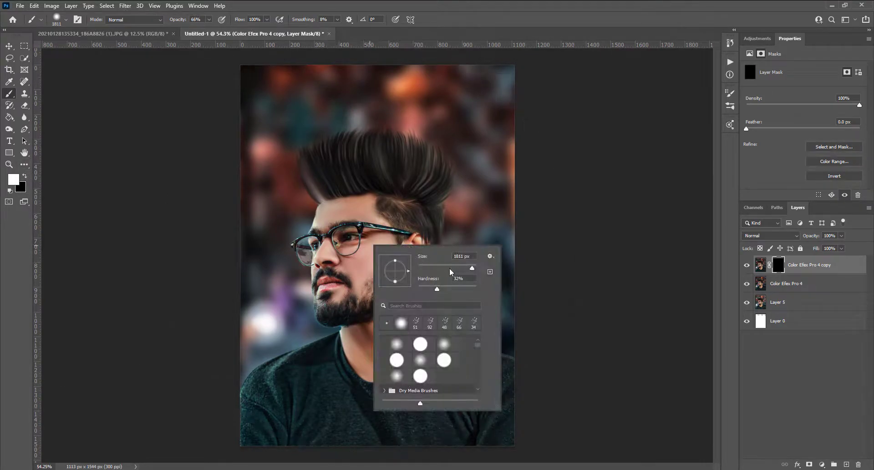
pyautogui.write('70')
pyautogui.press('Return')
pyautogui.moveTo(322, 316); pyautogui.dragTo(315, 306)
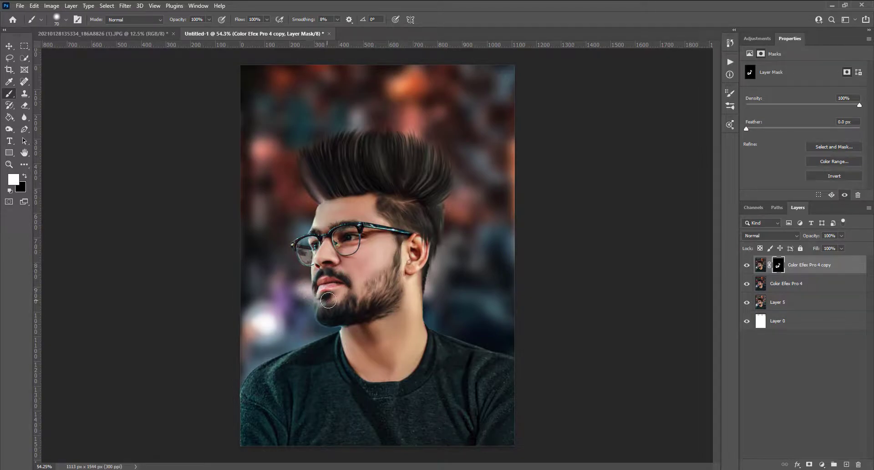
pyautogui.scroll(-3, 376, 320)
pyautogui.scroll(2, 303, 306)
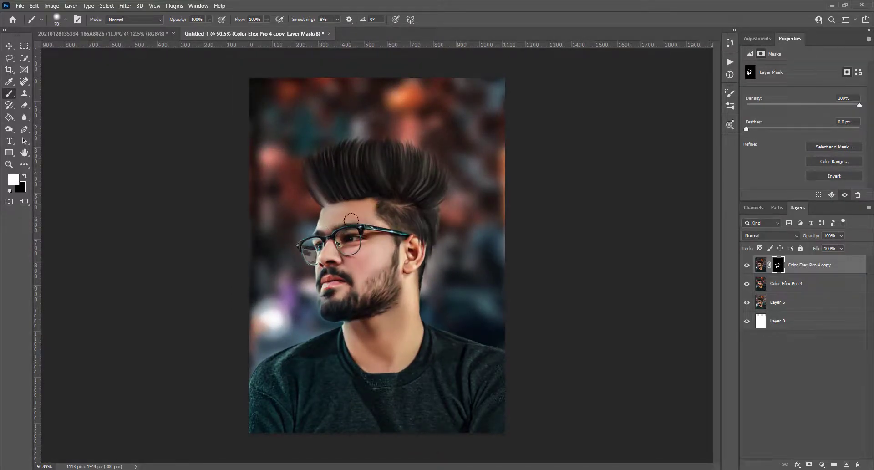
pyautogui.scroll(-3, 351, 219)
pyautogui.scroll(2, 409, 255)
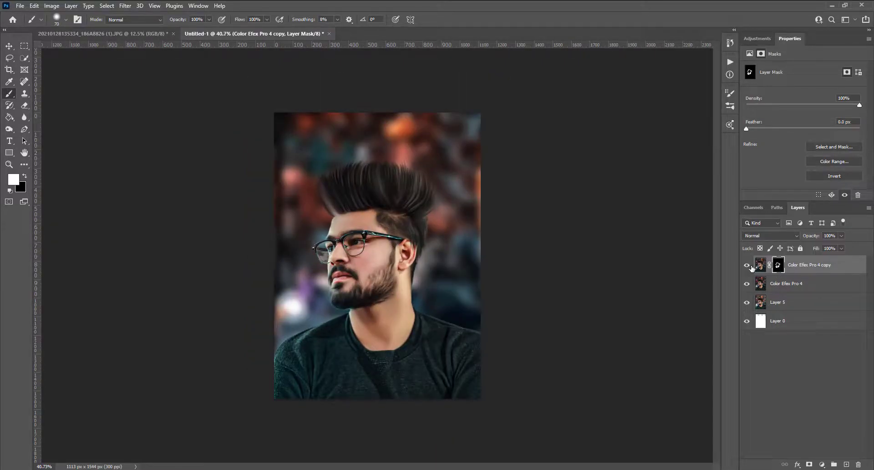
# Step: Merge the masked copy down with Ctrl+E and open the Camera Raw filter
pyautogui.click(760, 264)
pyautogui.hotkey('ctrl', 'e')
pyautogui.scroll(-2, 347, 220)
pyautogui.scroll(1, 375, 263)
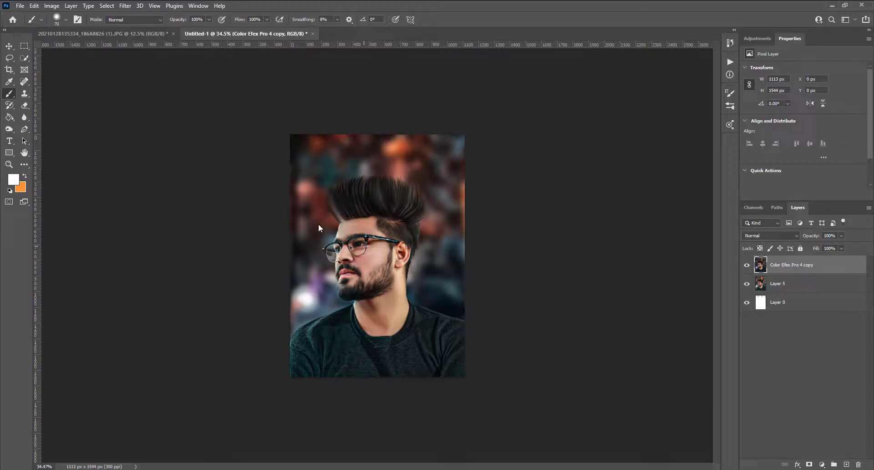
pyautogui.hotkey('ctrl', 'shift', 'a')
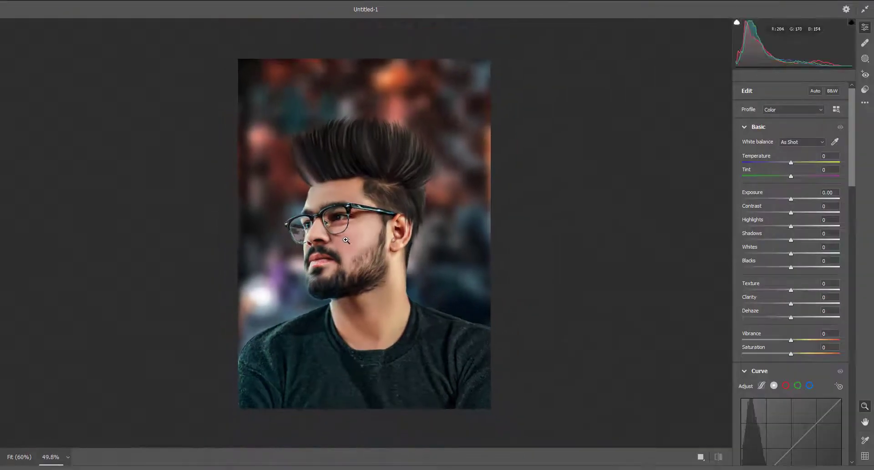
# Step: Raise Blacks to +20 and Clarity to +17, leaving contrast at zero
pyautogui.moveTo(806, 267); pyautogui.dragTo(800, 267)
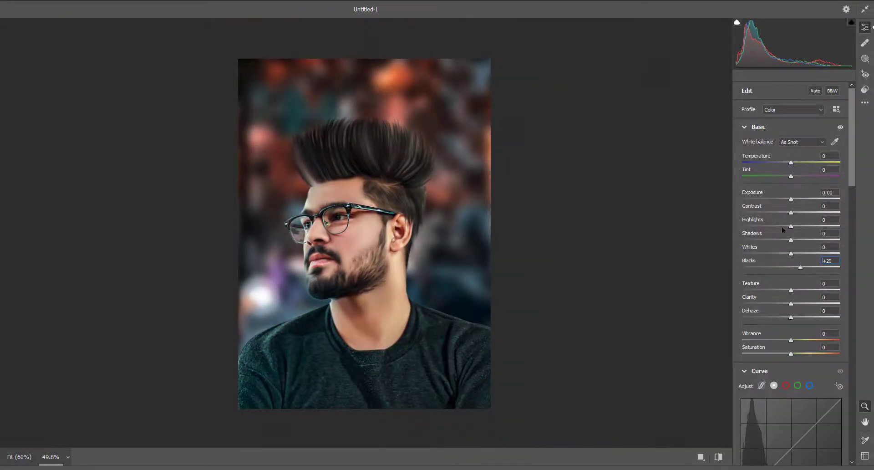
pyautogui.moveTo(790, 212)
pyautogui.mouseDown()
pyautogui.moveTo(802, 240)
pyautogui.moveTo(795, 213)
pyautogui.mouseUp()
pyautogui.doubleClick(791, 213)
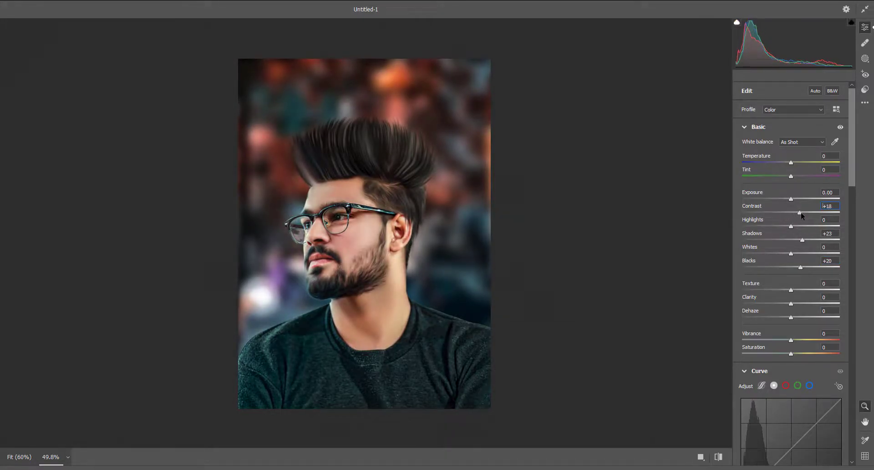
pyautogui.click(798, 304)
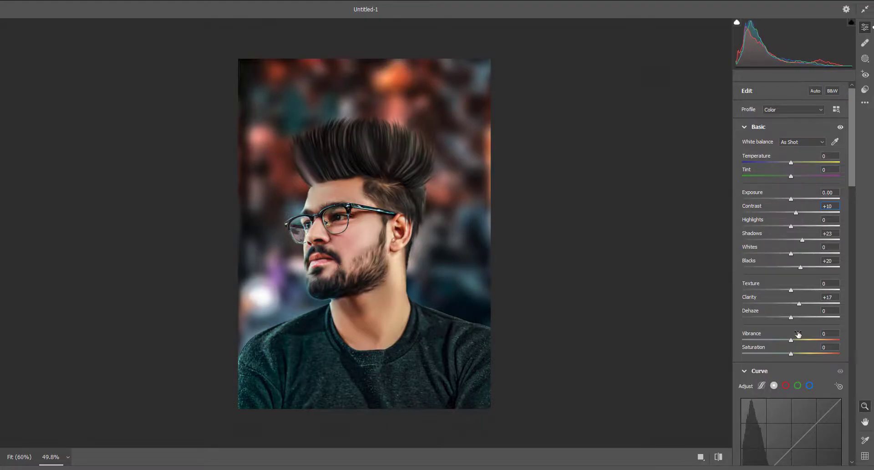
# Step: Turn on sharpening and raise it to 69
pyautogui.click(758, 395)
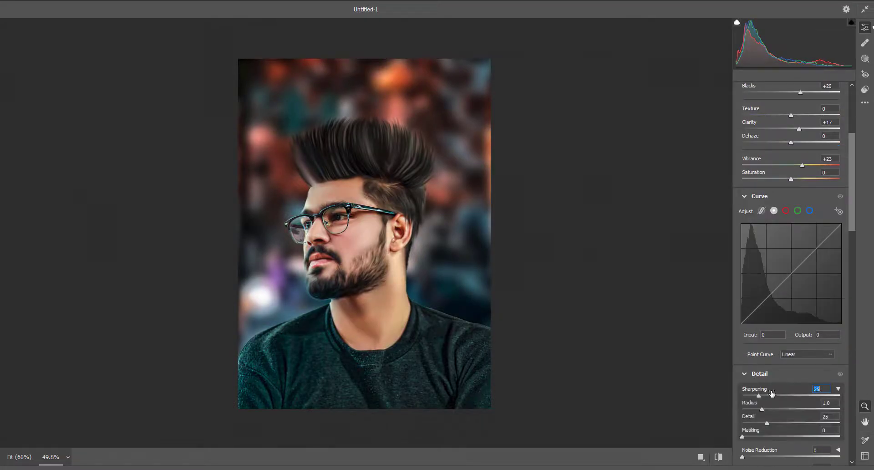
pyautogui.moveTo(782, 393)
pyautogui.mouseDown()
pyautogui.moveTo(797, 395)
pyautogui.moveTo(768, 409)
pyautogui.moveTo(764, 384)
pyautogui.mouseUp()
pyautogui.scroll(-2, 772, 400)
pyautogui.scroll(-2, 776, 382)
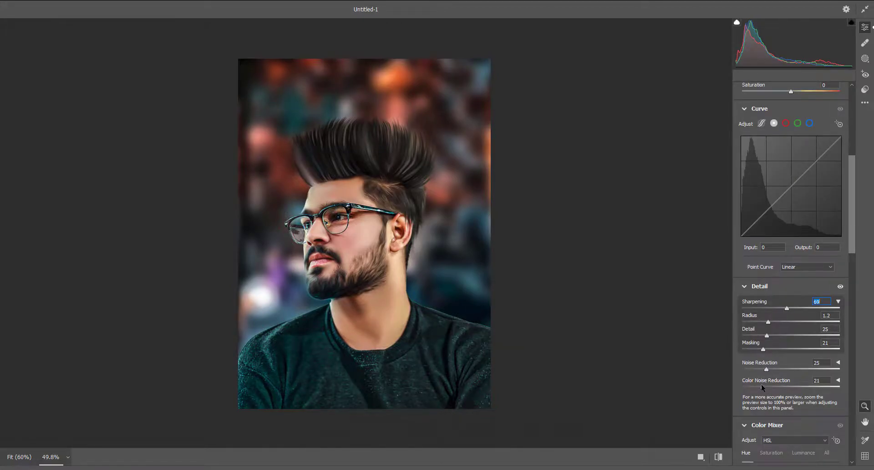
pyautogui.scroll(-4, 756, 385)
# Step: Brighten the Oranges luminance and boost Reds saturation, leaving the Yellows hue at zero
pyautogui.click(771, 365)
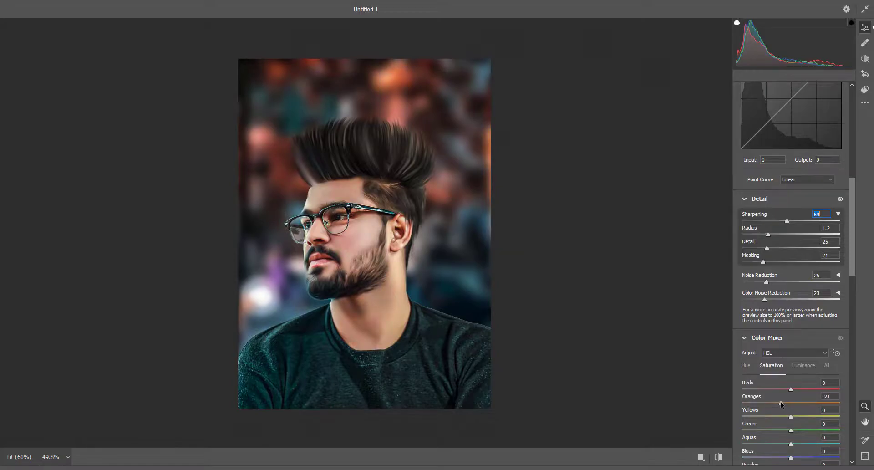
pyautogui.click(803, 365)
pyautogui.moveTo(791, 403); pyautogui.dragTo(799, 402)
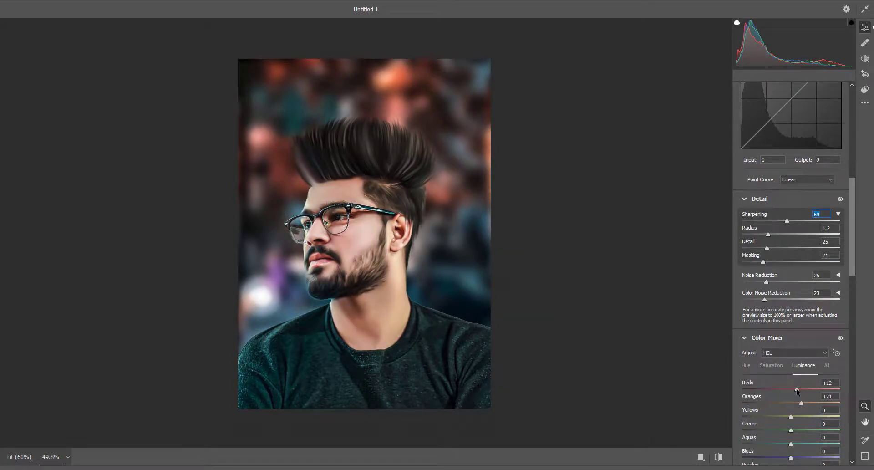
pyautogui.click(771, 365)
pyautogui.moveTo(800, 389); pyautogui.dragTo(806, 389)
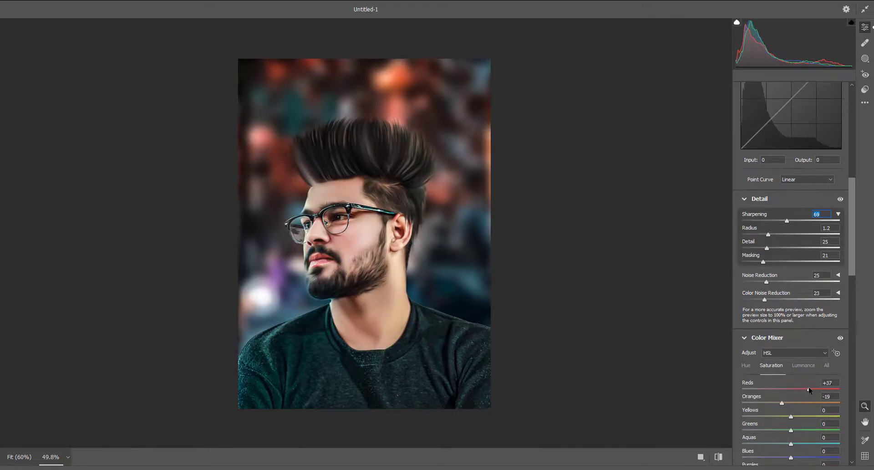
pyautogui.scroll(-4, 793, 400)
pyautogui.click(745, 279)
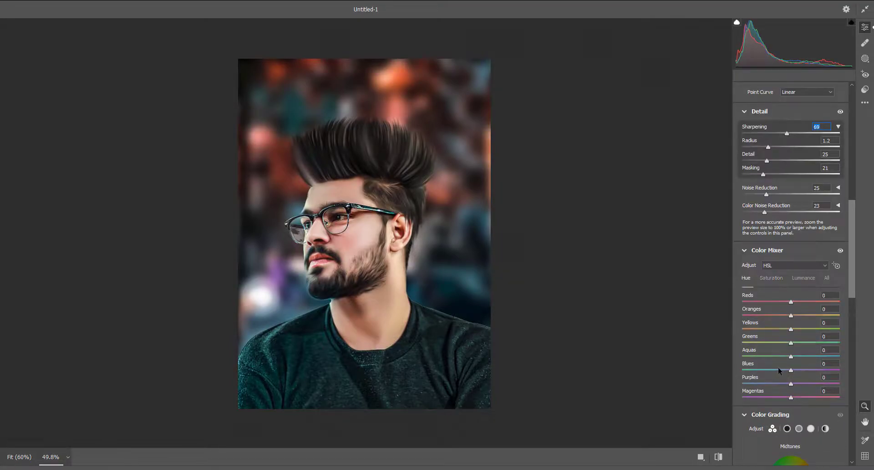
pyautogui.moveTo(795, 324); pyautogui.dragTo(737, 326)
pyautogui.click(790, 329)
pyautogui.click(772, 279)
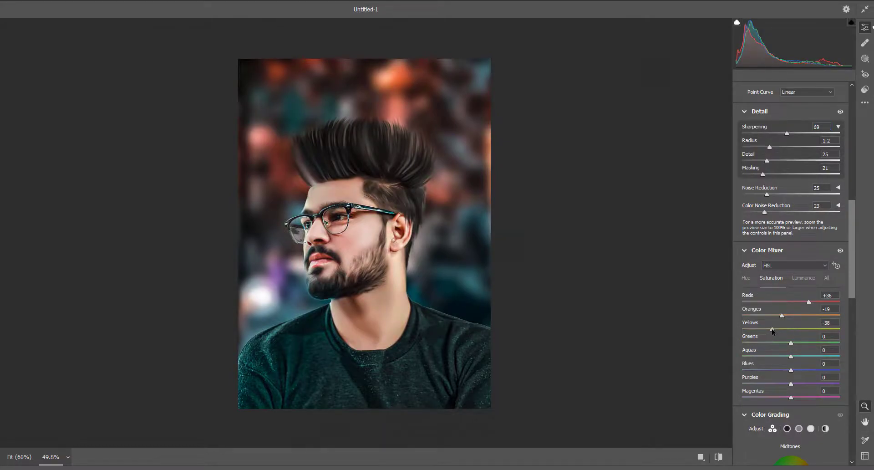
pyautogui.scroll(-3, 777, 331)
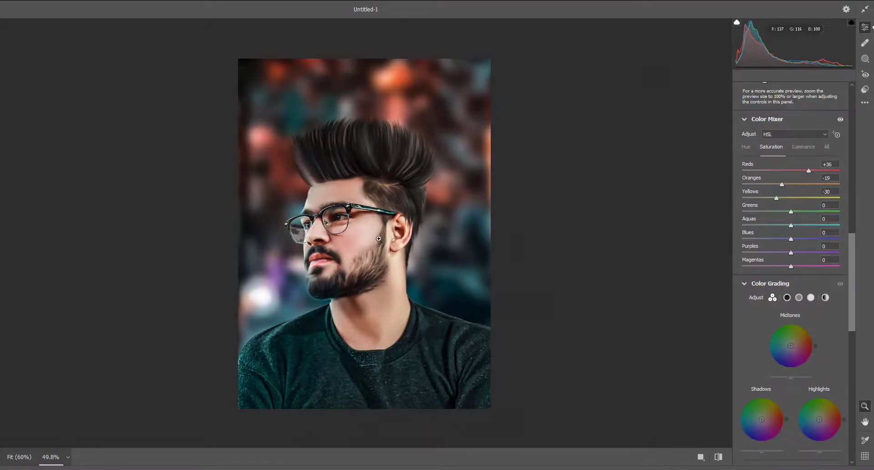
# Step: Darken the edges with an inverted radial gradient over the face at -0.70 exposure
pyautogui.press('j')
pyautogui.moveTo(345, 218); pyautogui.dragTo(465, 357)
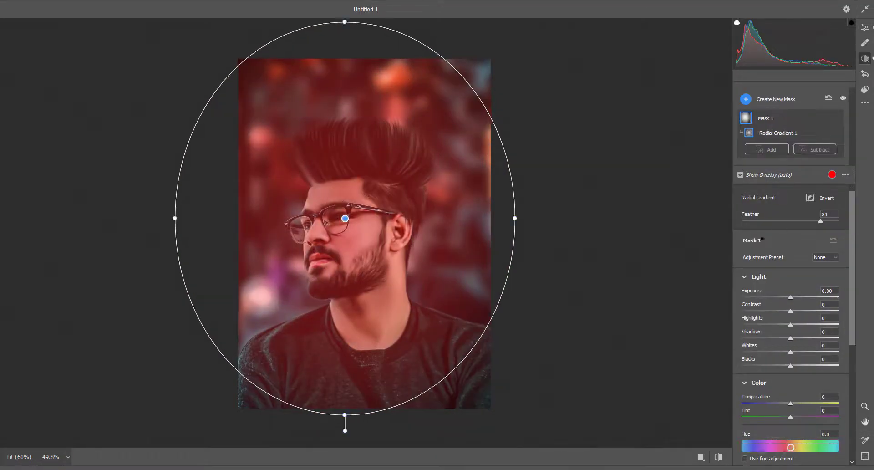
pyautogui.click(811, 202)
pyautogui.moveTo(790, 296); pyautogui.dragTo(781, 297)
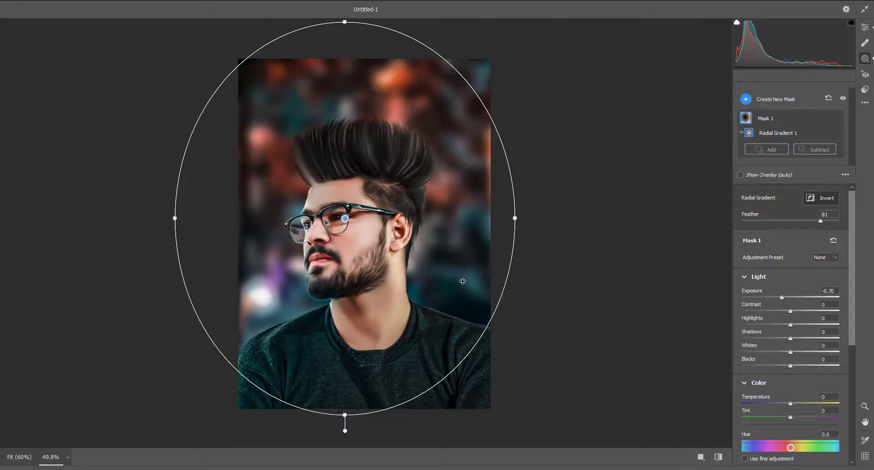
pyautogui.moveTo(462, 280); pyautogui.dragTo(466, 266)
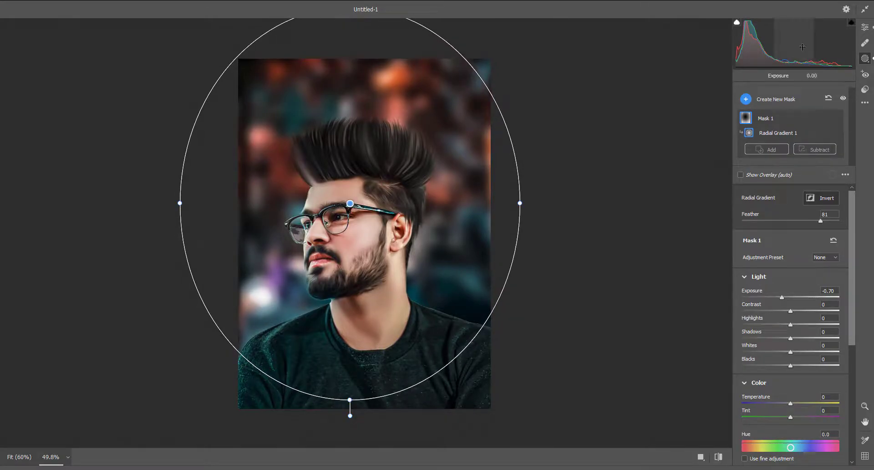
pyautogui.click(866, 27)
# Step: Ease the highlights and lift the shadows in the Basic panel
pyautogui.scroll(-2, 353, 236)
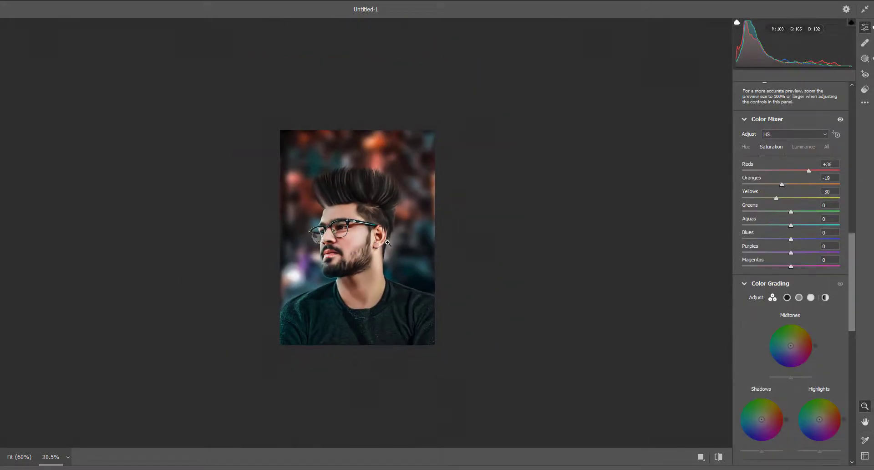
pyautogui.scroll(5, 776, 240)
pyautogui.scroll(5, 778, 243)
pyautogui.scroll(5, 781, 248)
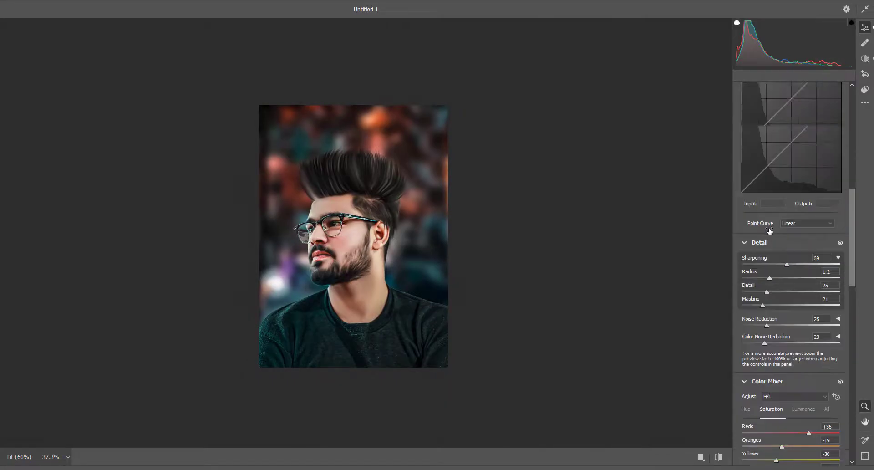
pyautogui.scroll(5, 784, 255)
pyautogui.scroll(3, 783, 251)
pyautogui.scroll(-10, 782, 241)
pyautogui.scroll(-5, 781, 255)
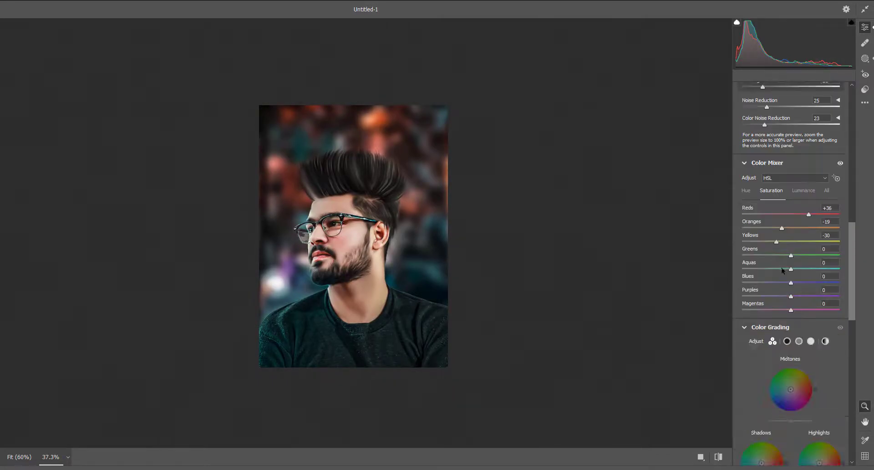
pyautogui.scroll(8, 781, 266)
pyautogui.scroll(5, 790, 263)
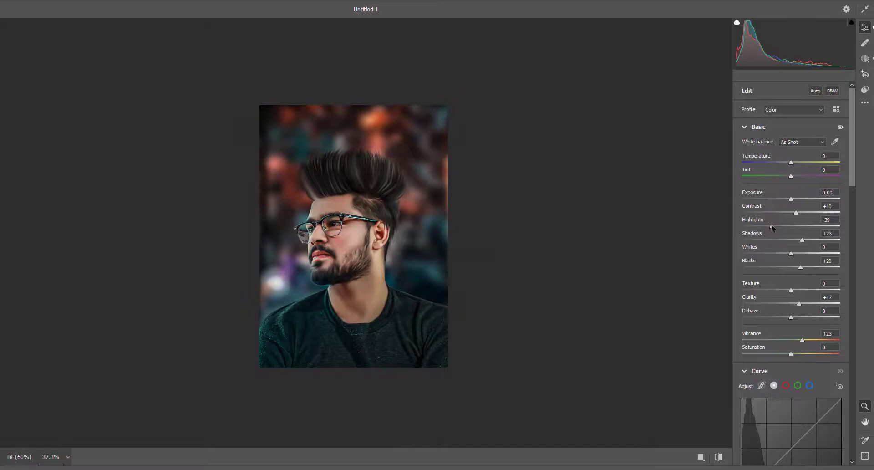
pyautogui.moveTo(772, 226)
pyautogui.mouseDown()
pyautogui.moveTo(811, 240)
pyautogui.moveTo(774, 254)
pyautogui.mouseUp()
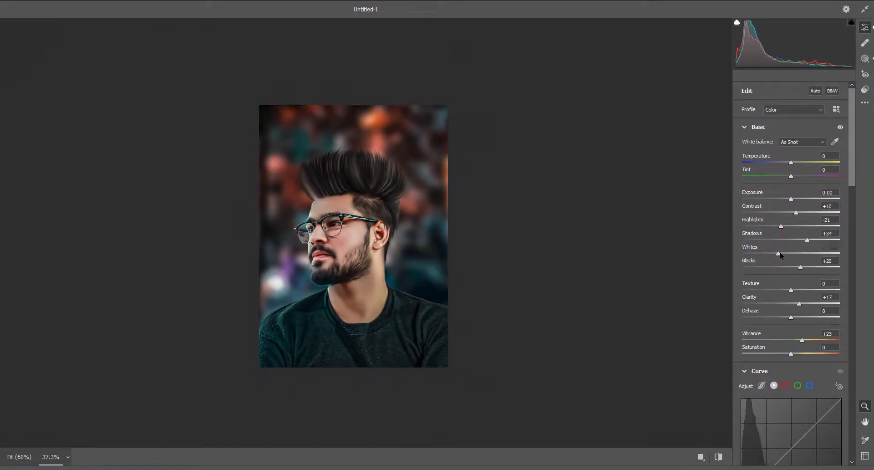
# Step: Raise the Oranges luminance to +21
pyautogui.scroll(-4, 784, 252)
pyautogui.scroll(-8, 786, 322)
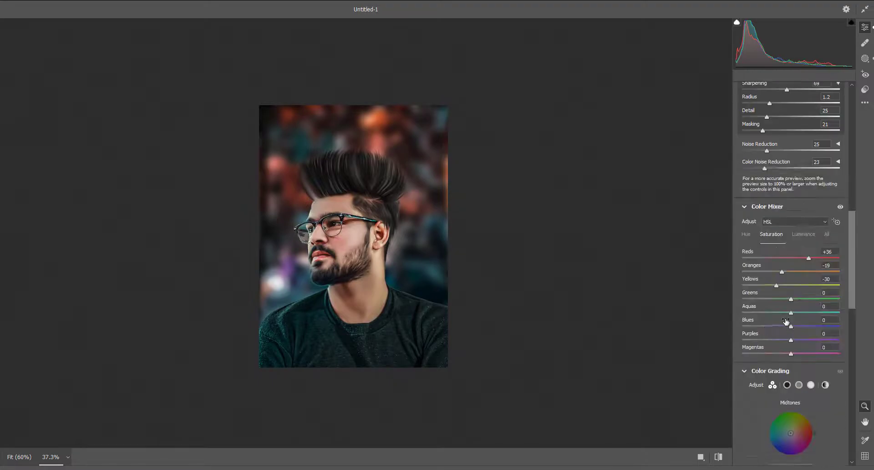
pyautogui.hotkey('ctrl', 'alt', 'shift', 'l')
pyautogui.moveTo(796, 272); pyautogui.dragTo(809, 270)
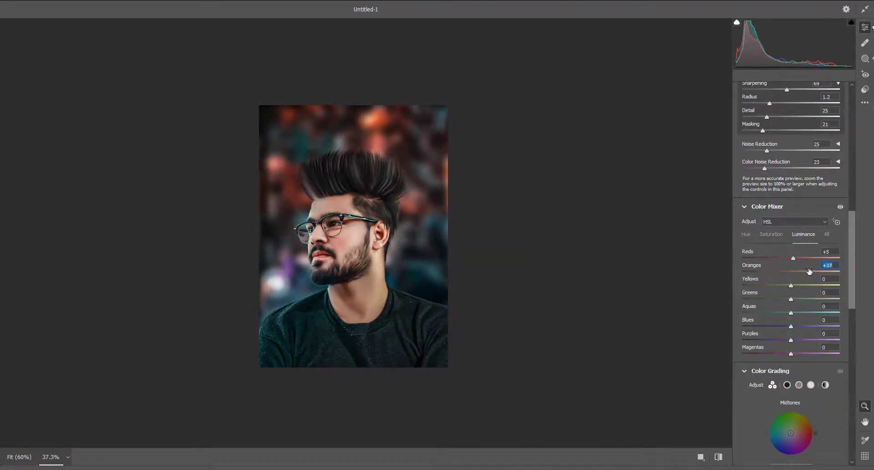
pyautogui.scroll(4, 801, 269)
pyautogui.scroll(4, 796, 269)
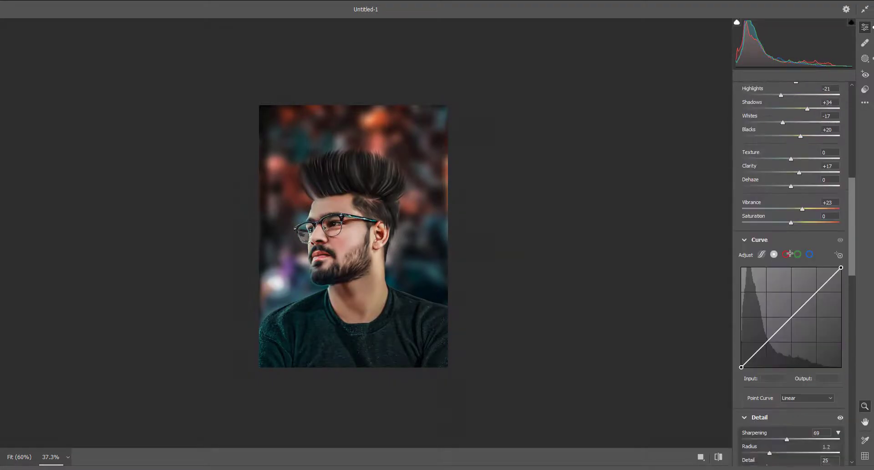
pyautogui.scroll(4, 792, 268)
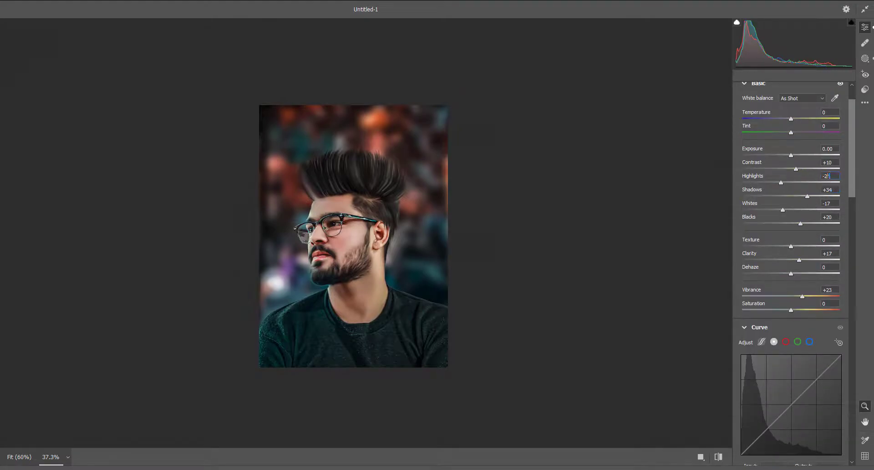
# Step: Pull Highlights down to -11 and adjust the Whites
pyautogui.write('0')
pyautogui.moveTo(790, 186); pyautogui.dragTo(785, 183)
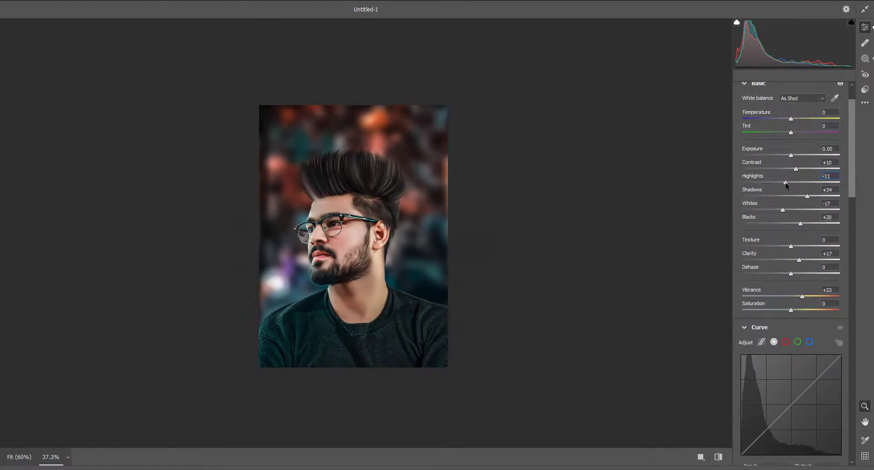
pyautogui.click(828, 204)
pyautogui.write('0')
pyautogui.scroll(-10, 772, 308)
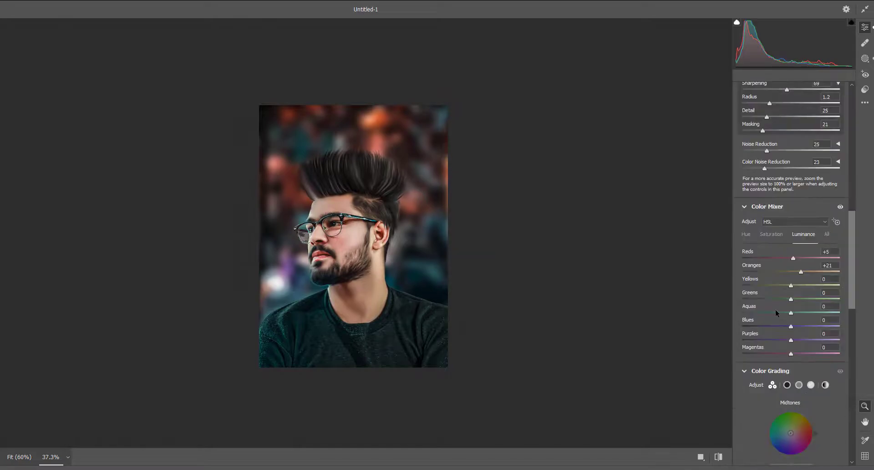
pyautogui.scroll(3, 772, 205)
pyautogui.scroll(2, 773, 145)
# Step: Lift the darks with the parametric tone curve
pyautogui.click(762, 124)
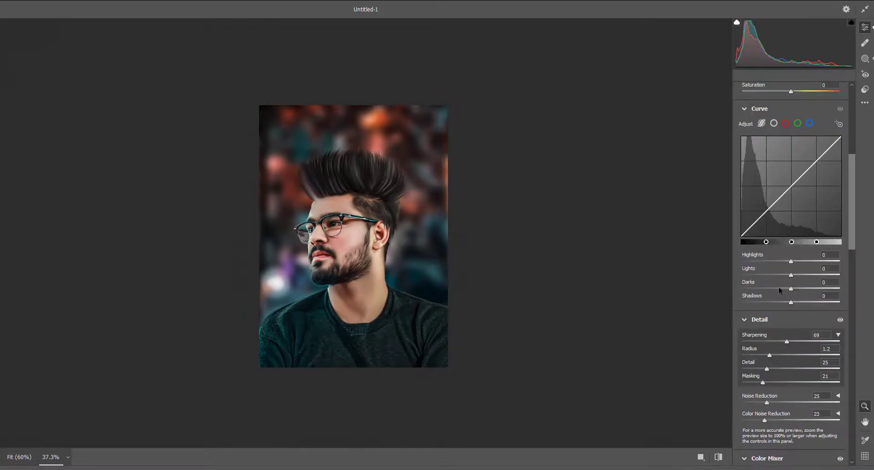
pyautogui.moveTo(791, 289)
pyautogui.mouseDown()
pyautogui.moveTo(800, 291)
pyautogui.moveTo(797, 302)
pyautogui.moveTo(787, 261)
pyautogui.mouseUp()
pyautogui.scroll(-3, 303, 202)
pyautogui.scroll(1, 309, 201)
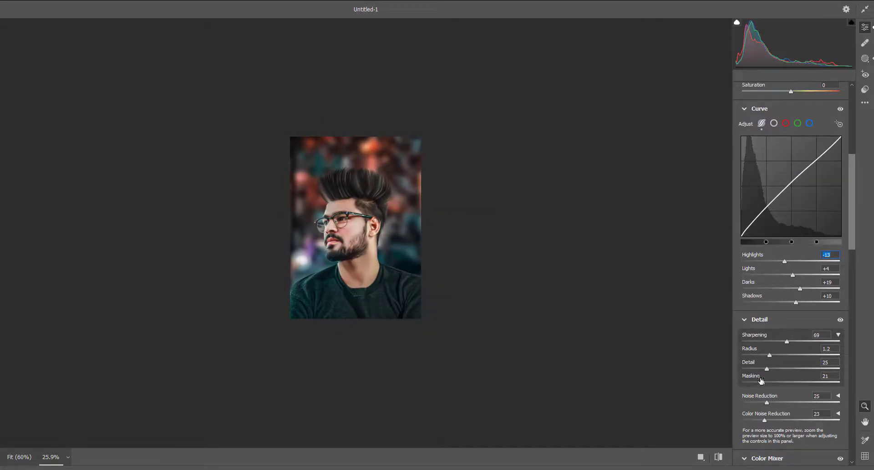
pyautogui.scroll(5, 761, 380)
# Step: Set Dehaze +6, Texture 0, Clarity +26 and Highlights -43, then apply the grade
pyautogui.moveTo(797, 318); pyautogui.dragTo(797, 318)
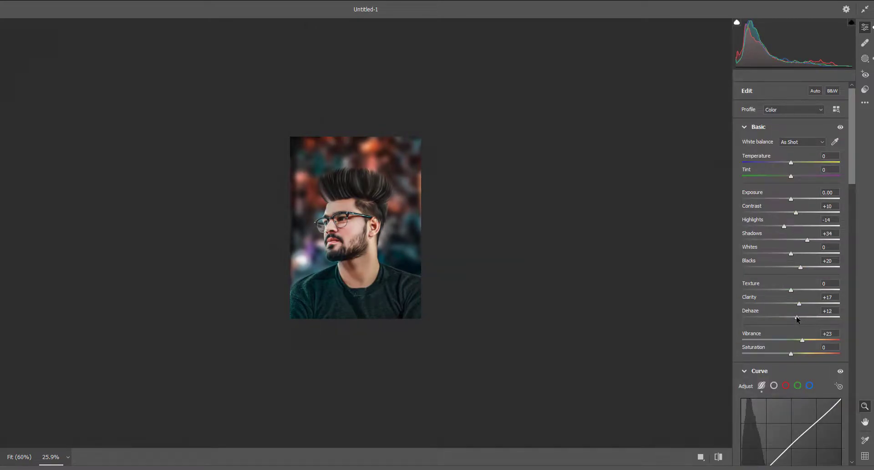
pyautogui.click(801, 290)
pyautogui.doubleClick(800, 290)
pyautogui.click(803, 303)
pyautogui.scroll(2, 361, 216)
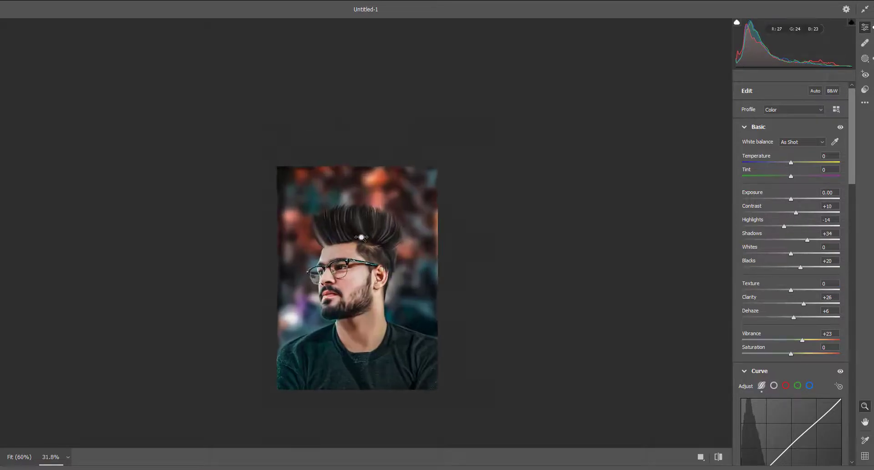
pyautogui.moveTo(773, 225); pyautogui.dragTo(770, 226)
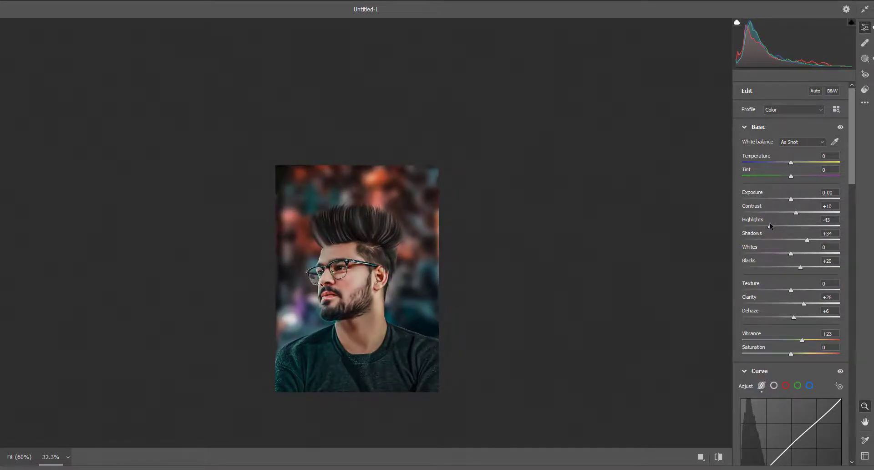
pyautogui.press('Return')
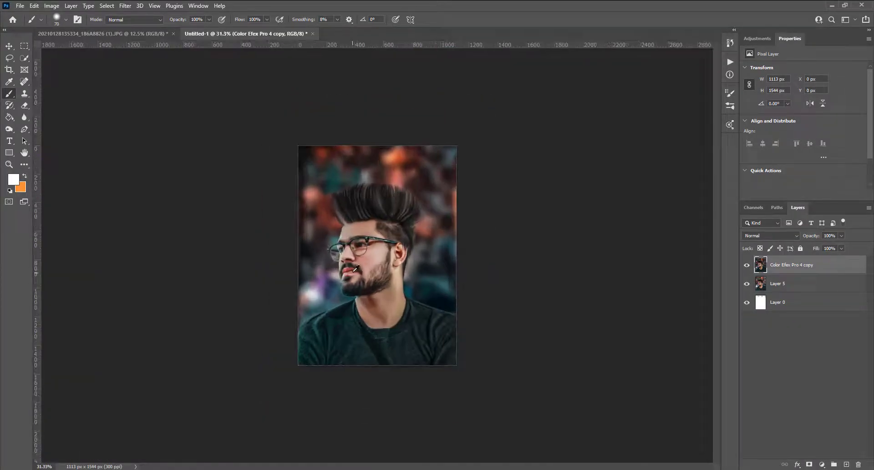
# Step: Apply Oil Paint with Cleanliness 0.9 and Bristle Detail 2.0
pyautogui.click(125, 6)
pyautogui.moveTo(134, 183)
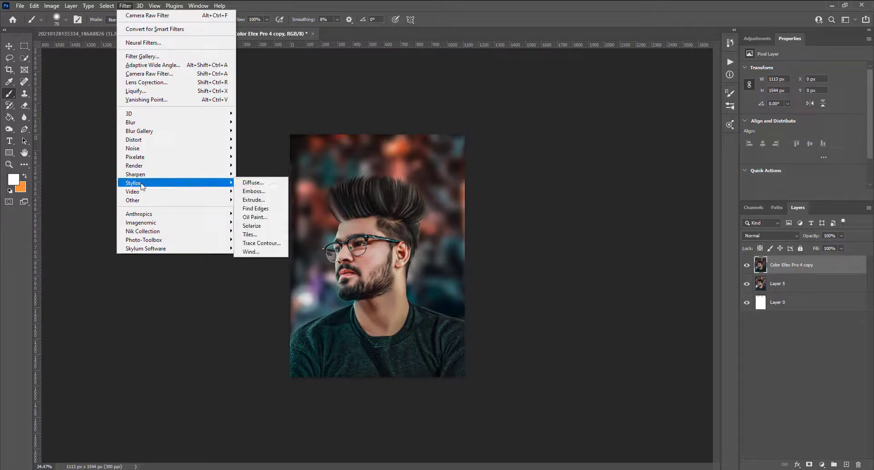
pyautogui.click(255, 217)
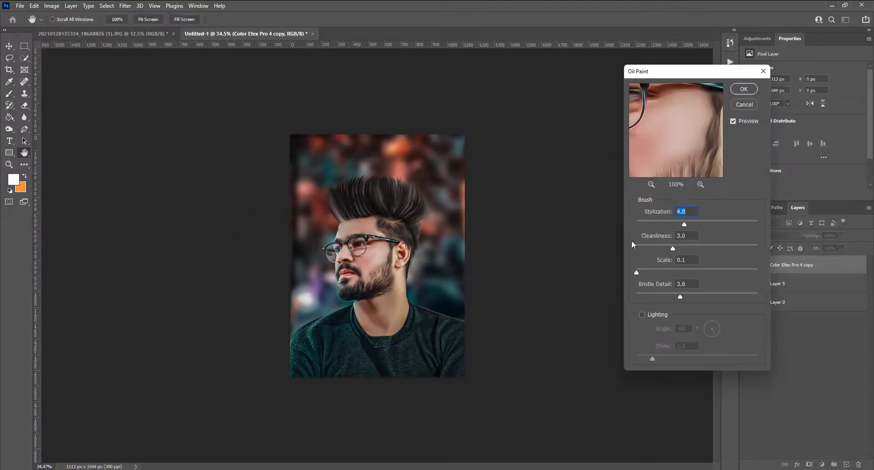
pyautogui.moveTo(672, 248)
pyautogui.mouseDown()
pyautogui.moveTo(647, 249)
pyautogui.moveTo(647, 224)
pyautogui.mouseUp()
pyautogui.moveTo(680, 296); pyautogui.dragTo(660, 296)
pyautogui.click(745, 90)
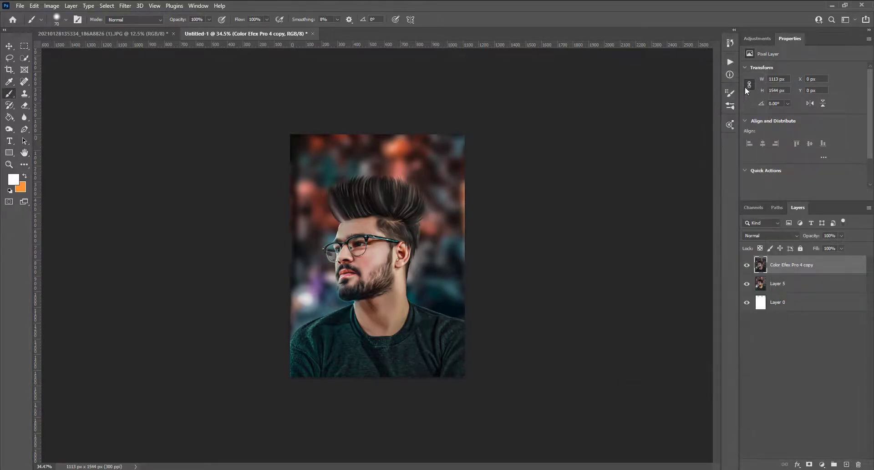
# Step: Brighten the image with Levels, white input 228 and midtones 1.09
pyautogui.scroll(1, 384, 246)
pyautogui.scroll(-2, 325, 238)
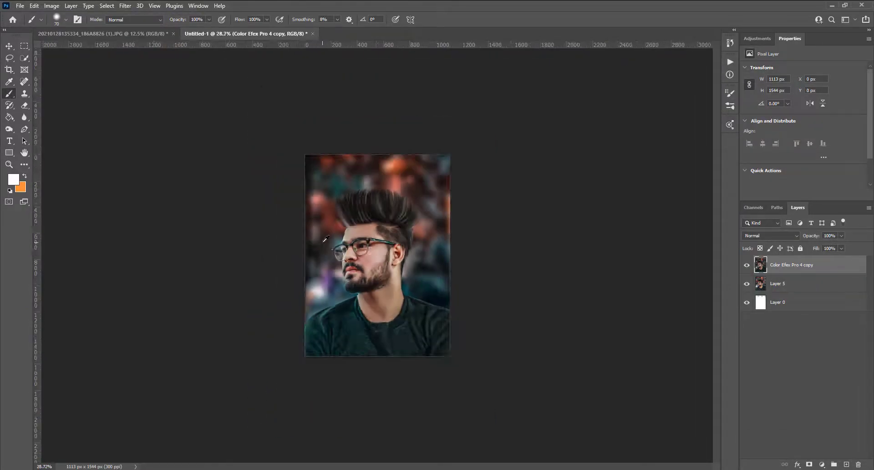
pyautogui.click(30, 7)
pyautogui.click(68, 43)
pyautogui.click(51, 6)
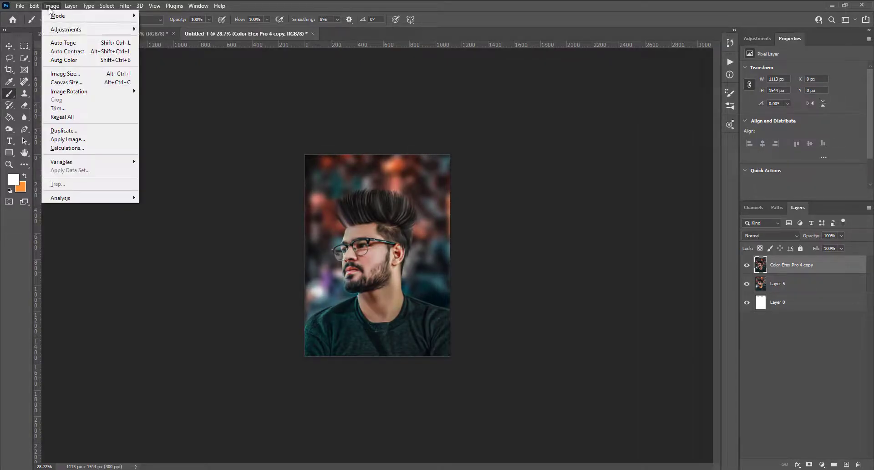
pyautogui.click(182, 38)
pyautogui.moveTo(744, 195); pyautogui.dragTo(732, 196)
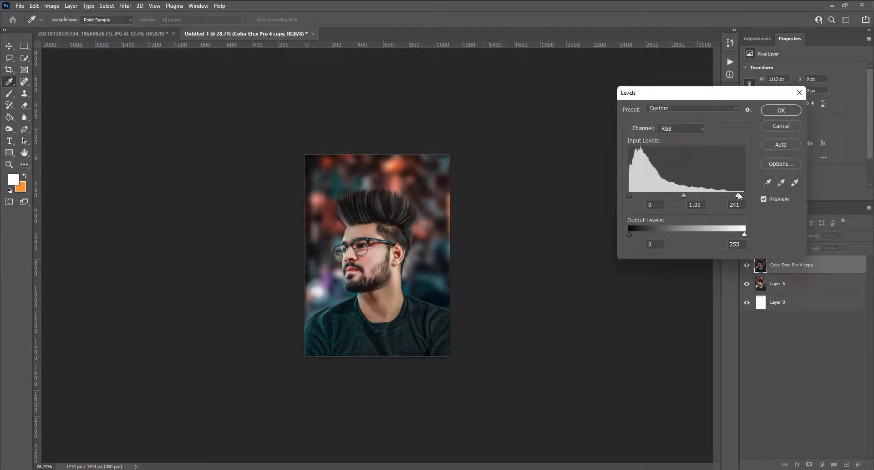
pyautogui.click(678, 196)
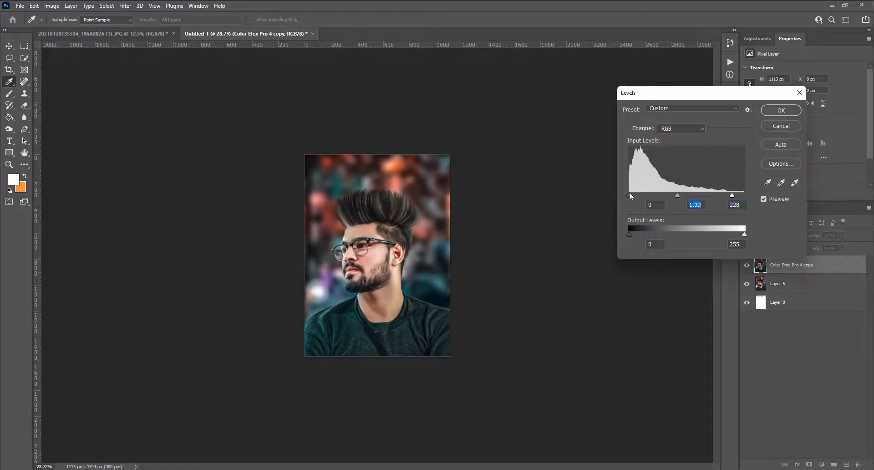
pyautogui.press('Return')
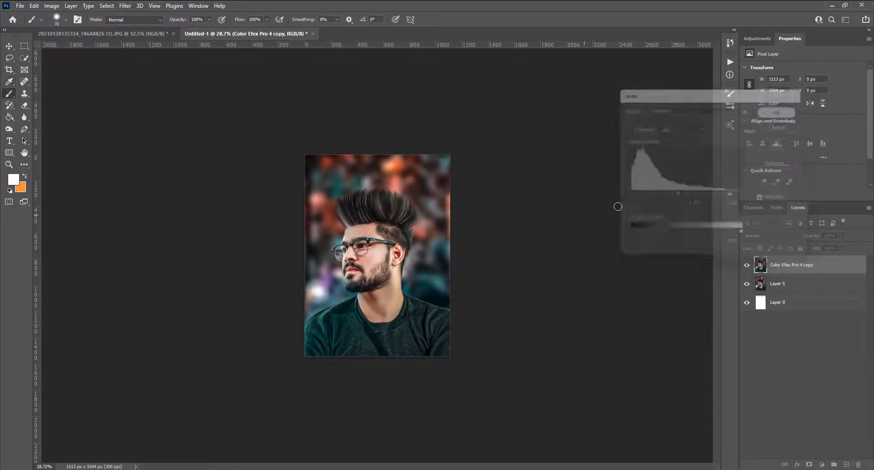
# Step: Duplicate the layer as copy 2 and bring up the filter list for High Pass
pyautogui.press('b')
pyautogui.scroll(-3, 377, 265)
pyautogui.scroll(-2, 379, 267)
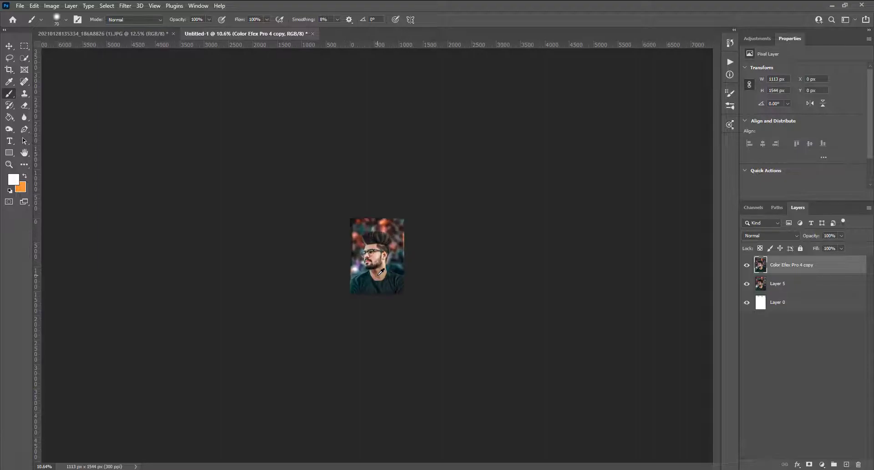
pyautogui.scroll(4, 382, 270)
pyautogui.hotkey('ctrl', 'j')
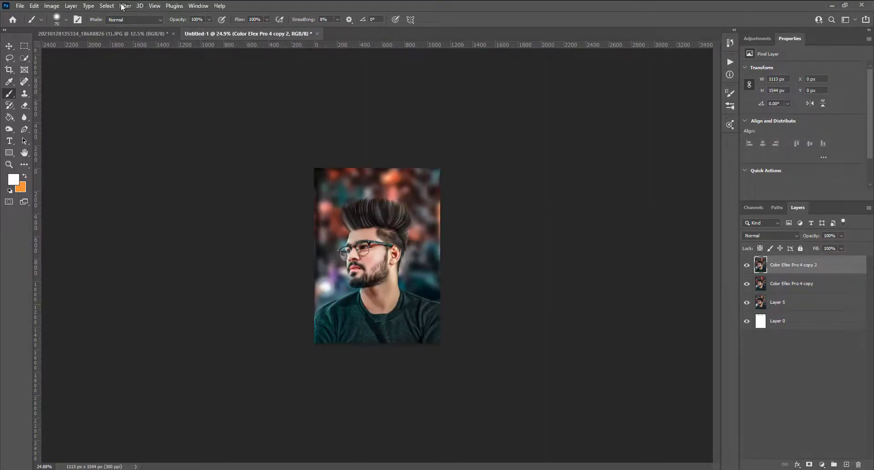
pyautogui.click(124, 5)
# Step: Sharpen with a 1.2-pixel High Pass and blend the copy as Vivid Light
pyautogui.click(250, 206)
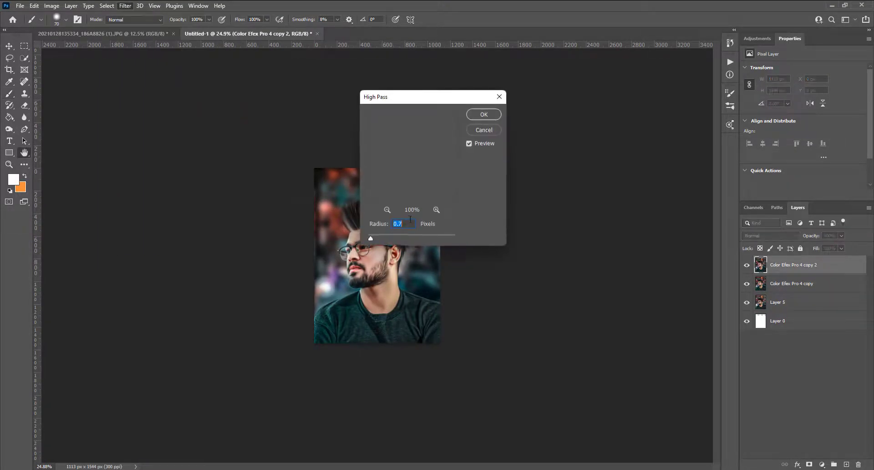
pyautogui.moveTo(392, 96); pyautogui.dragTo(493, 94)
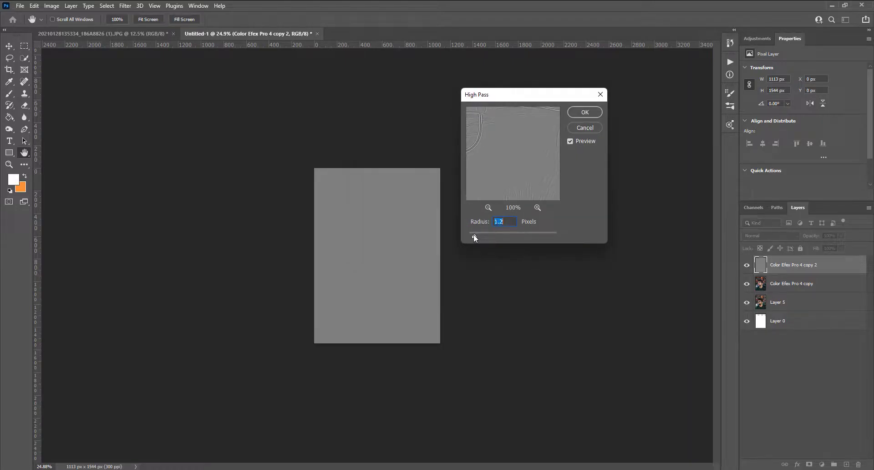
pyautogui.click(585, 112)
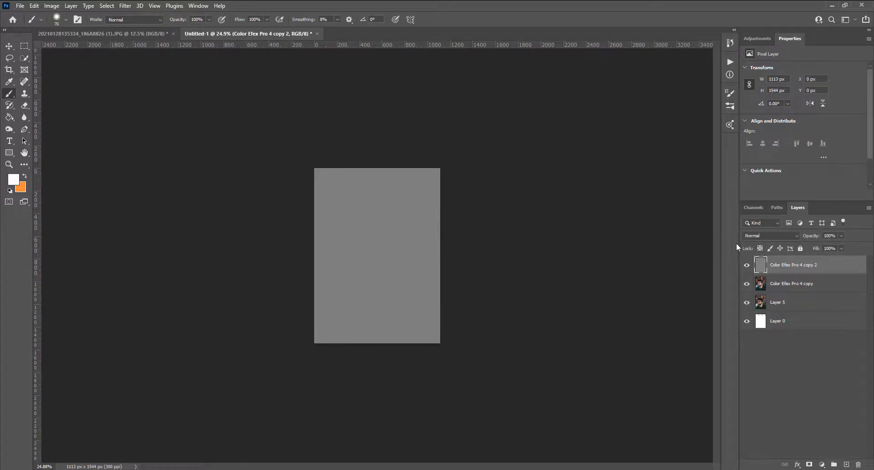
pyautogui.click(771, 235)
pyautogui.click(758, 364)
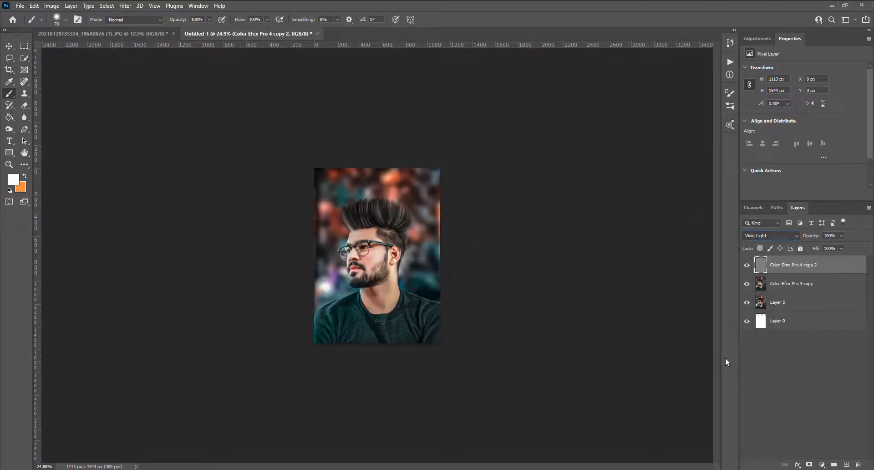
# Step: Stamp all visible layers into a new merged Layer 6
pyautogui.click(9, 46)
pyautogui.scroll(2, 373, 260)
pyautogui.scroll(2, 374, 259)
pyautogui.scroll(-2, 373, 260)
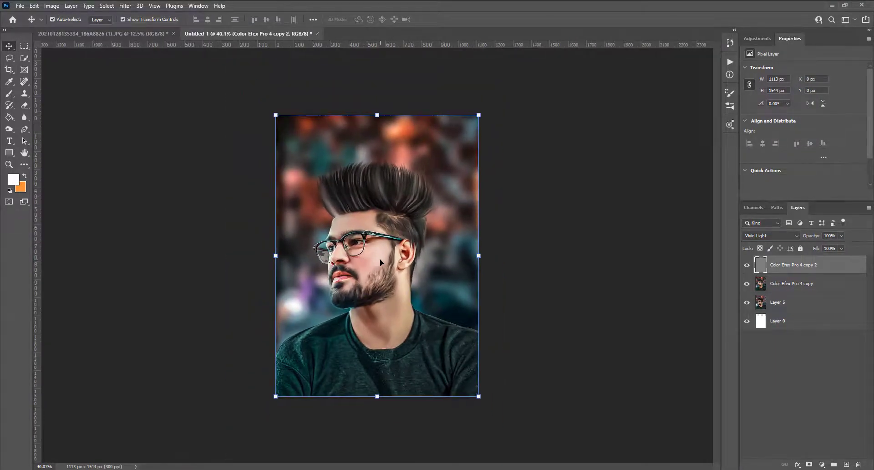
pyautogui.click(523, 263)
pyautogui.click(829, 270)
pyautogui.click(814, 300)
pyautogui.click(819, 267)
pyautogui.hotkey('ctrl', 'shift', 'alt', 'e')
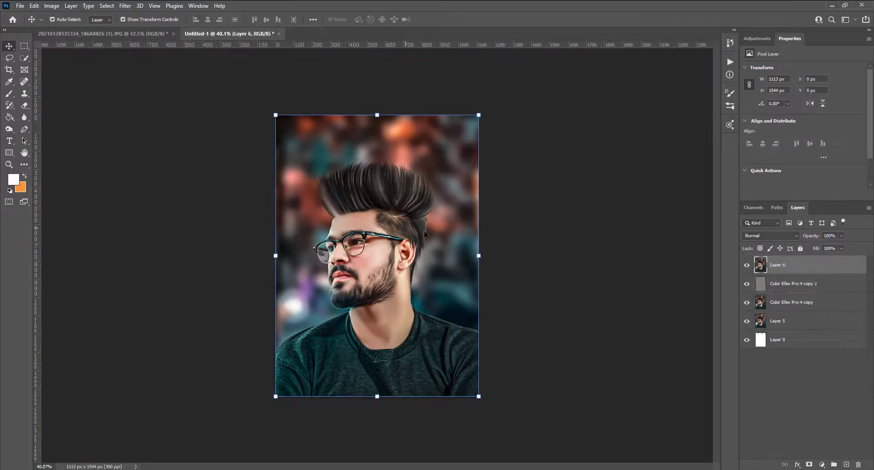
pyautogui.scroll(-1, 436, 285)
pyautogui.scroll(1, 377, 266)
pyautogui.scroll(-1, 387, 267)
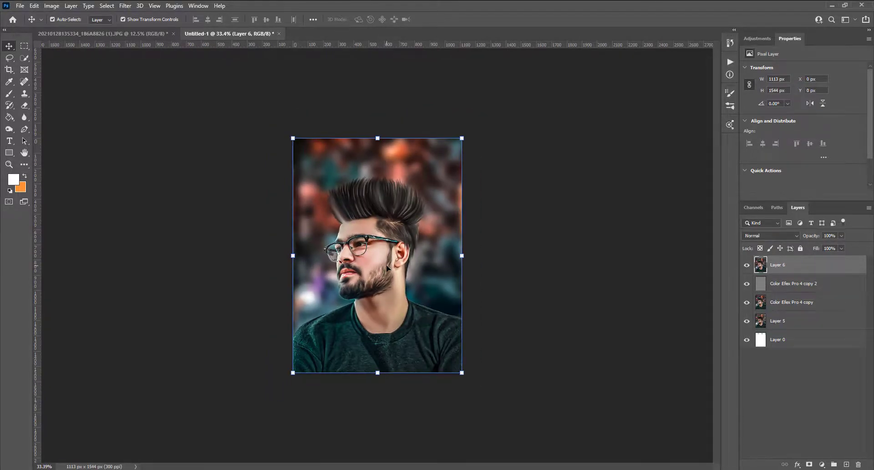
# Step: Paint a soft orange dot at the top-left with a 0%-hardness brush
pyautogui.click(20, 6)
pyautogui.click(9, 197)
pyautogui.click(25, 176)
pyautogui.click(9, 93)
pyautogui.rightClick(328, 169)
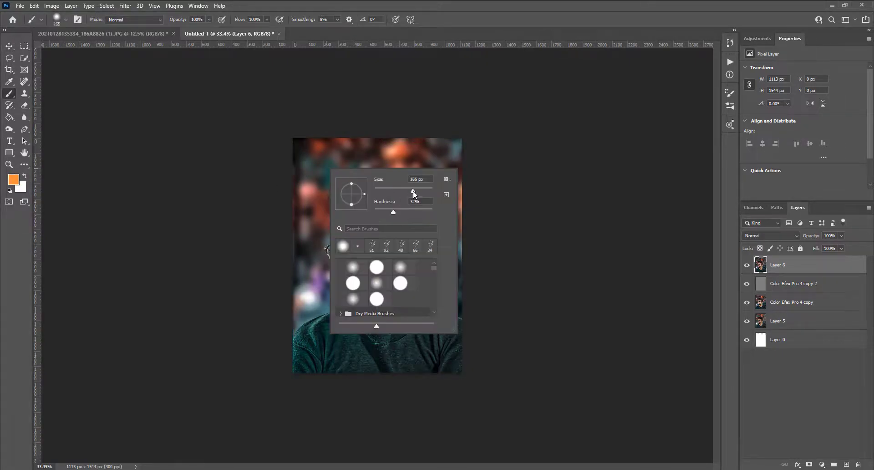
pyautogui.click(314, 166)
pyautogui.rightClick(321, 161)
pyautogui.moveTo(387, 204); pyautogui.dragTo(366, 205)
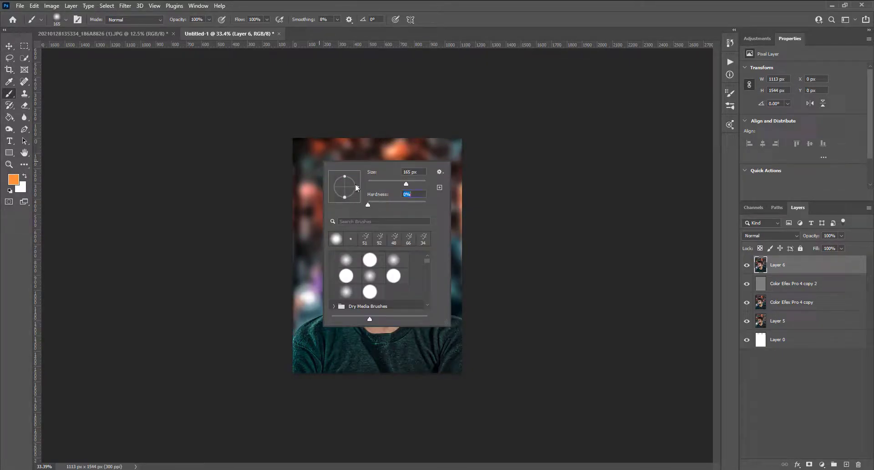
pyautogui.click(316, 169)
pyautogui.click(25, 176)
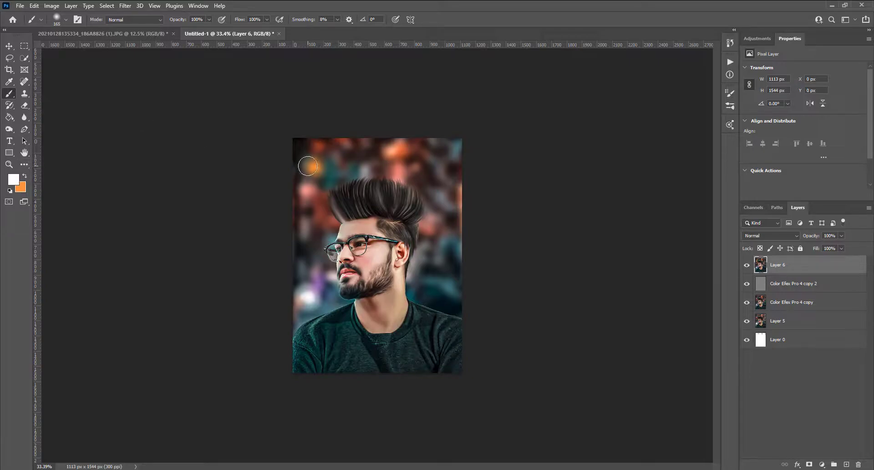
pyautogui.press('[')
pyautogui.press('[')
pyautogui.press('[')
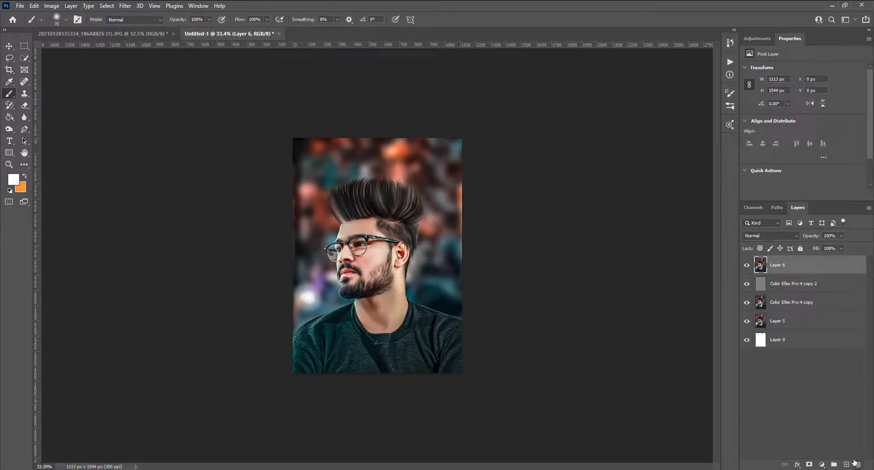
# Step: On a new Layer 7, paint an orange dot with a 108 px soft brush
pyautogui.click(846, 465)
pyautogui.scroll(3, 283, 176)
pyautogui.click(24, 175)
pyautogui.rightClick(264, 116)
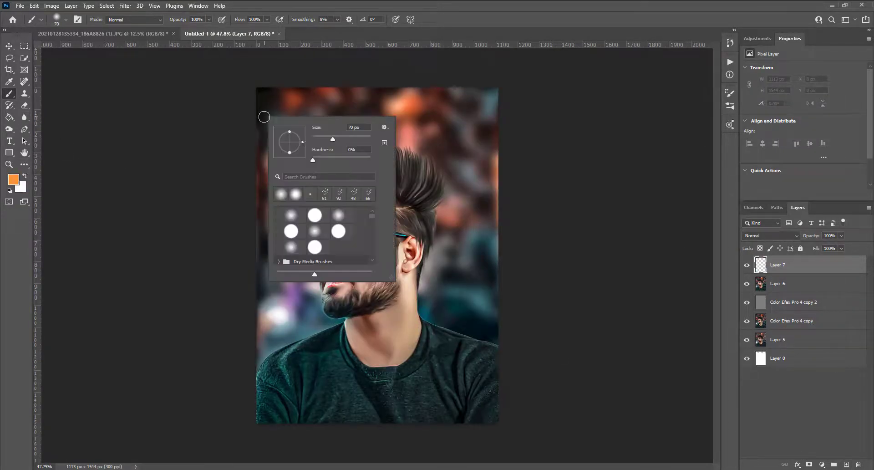
pyautogui.moveTo(332, 146); pyautogui.dragTo(344, 147)
pyautogui.click(297, 106)
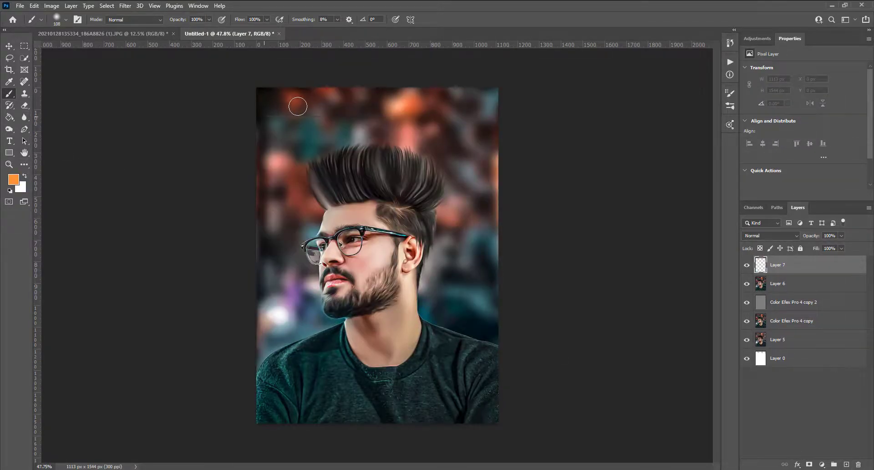
pyautogui.click(25, 175)
pyautogui.press('[')
pyautogui.press('[')
pyautogui.press('[')
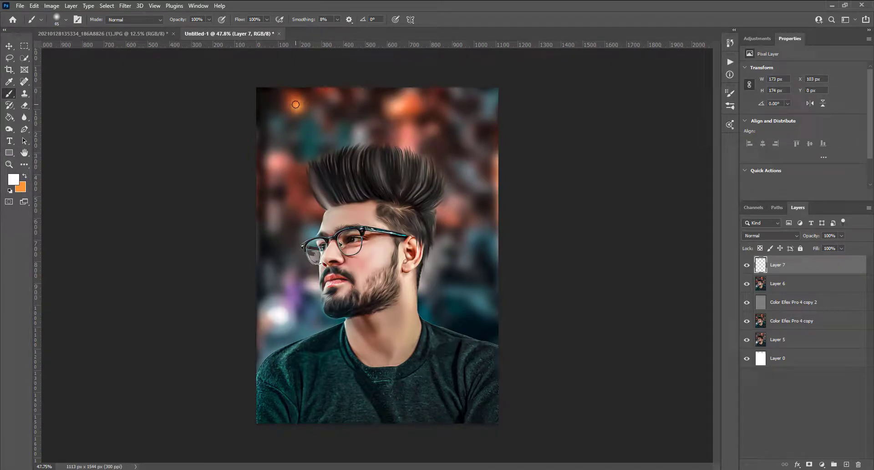
# Step: Blend Layer 7 as Screen, scale it into a large glow, and deepen its blacks with Levels
pyautogui.click(771, 236)
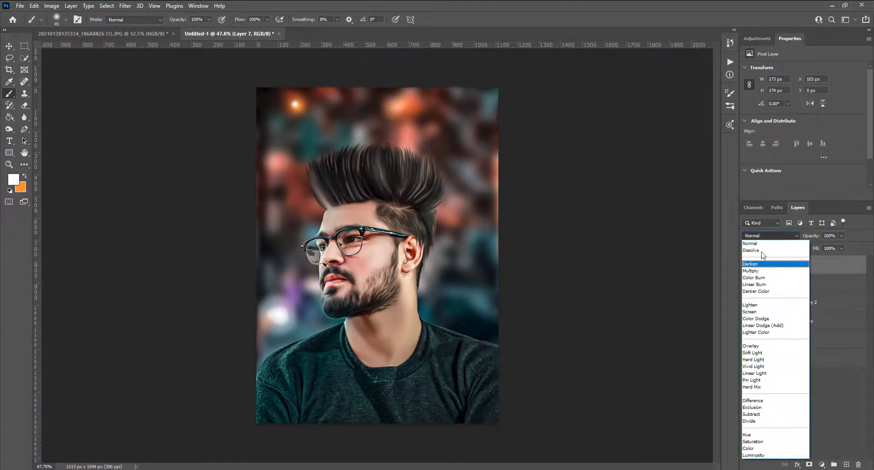
pyautogui.click(765, 304)
pyautogui.click(6, 46)
pyautogui.moveTo(316, 125); pyautogui.dragTo(505, 259)
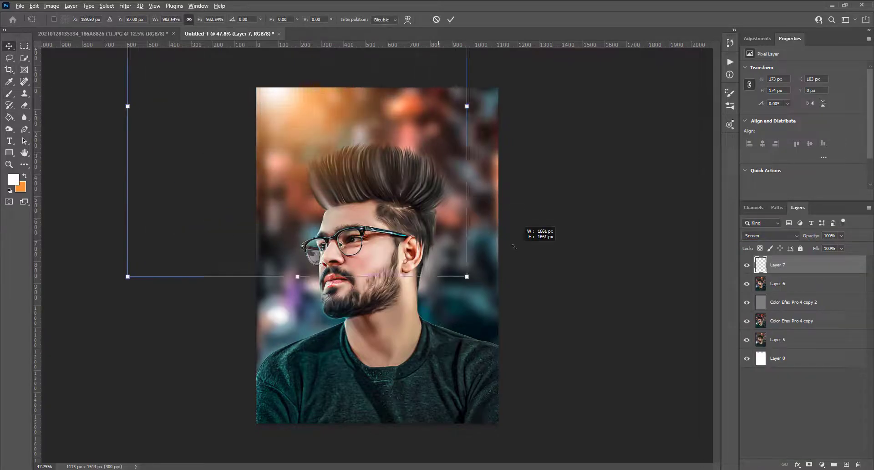
pyautogui.moveTo(341, 99)
pyautogui.mouseDown()
pyautogui.moveTo(262, 159)
pyautogui.moveTo(273, 142)
pyautogui.mouseUp()
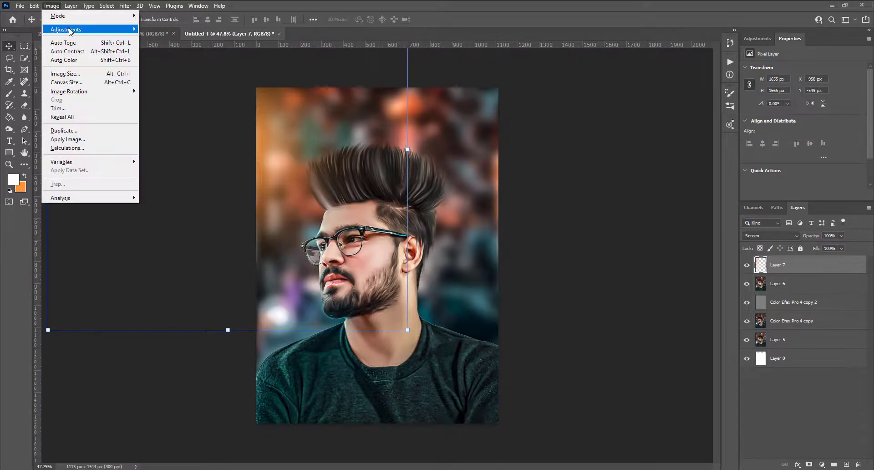
pyautogui.press('Return')
pyautogui.hotkey('ctrl', 'l')
pyautogui.moveTo(629, 195); pyautogui.dragTo(665, 194)
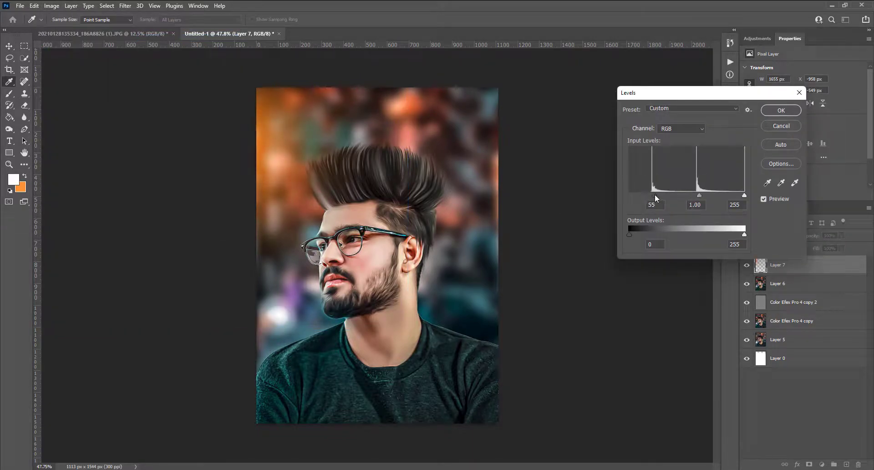
pyautogui.click(780, 110)
# Step: Move the glow up and right, dim it to 71% opacity, and duplicate it
pyautogui.press('v')
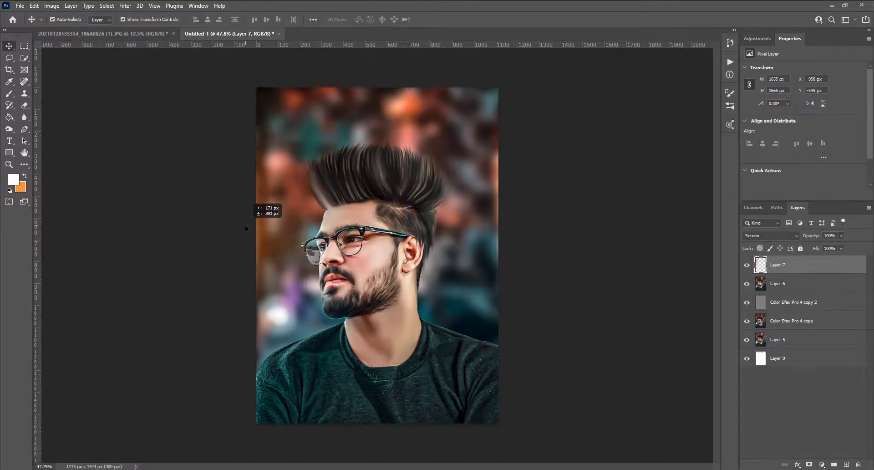
pyautogui.moveTo(110, 115); pyautogui.dragTo(307, 82)
pyautogui.click(841, 235)
pyautogui.moveTo(843, 246); pyautogui.dragTo(830, 248)
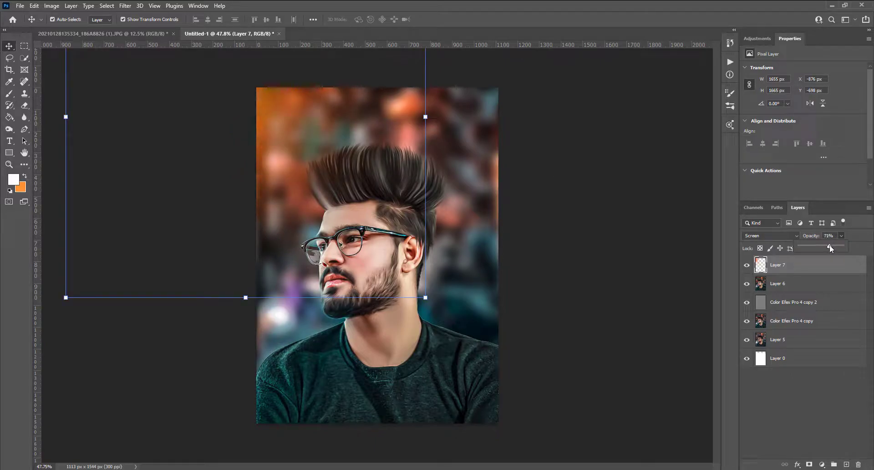
pyautogui.moveTo(258, 132)
pyautogui.mouseDown()
pyautogui.moveTo(568, 248)
pyautogui.moveTo(508, 296)
pyautogui.mouseUp()
# Step: Merge Layer 7 copy, Layer 7 and Layer 6 into one layer
pyautogui.scroll(-2, 509, 295)
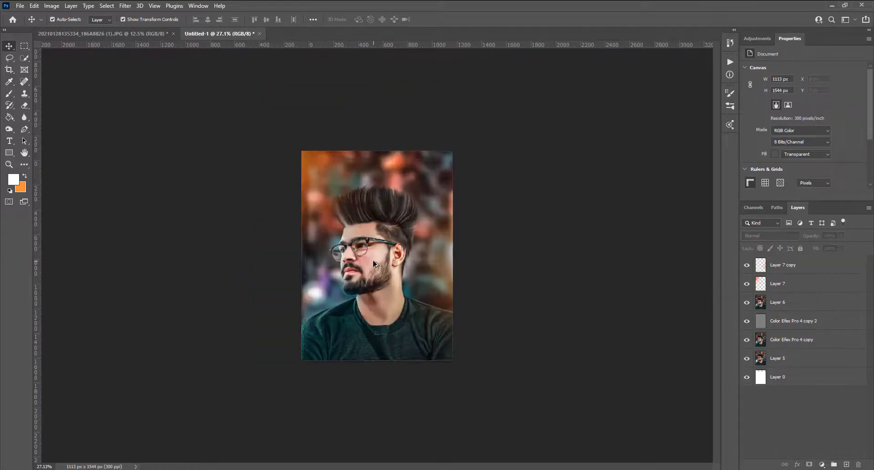
pyautogui.click(508, 296)
pyautogui.keyDown('shift'); pyautogui.click(810, 311); pyautogui.keyUp('shift')
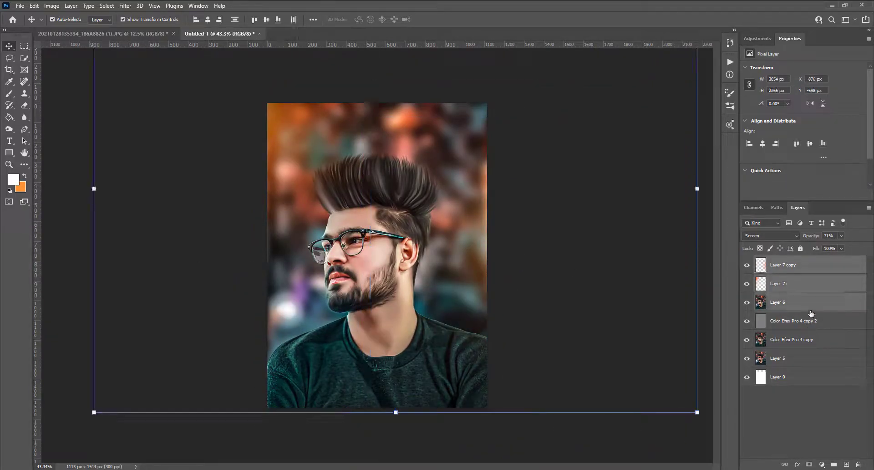
pyautogui.hotkey('ctrl', 'e')
# Step: Crop the image to the canvas edges and launch the Camera Raw Filter
pyautogui.click(9, 70)
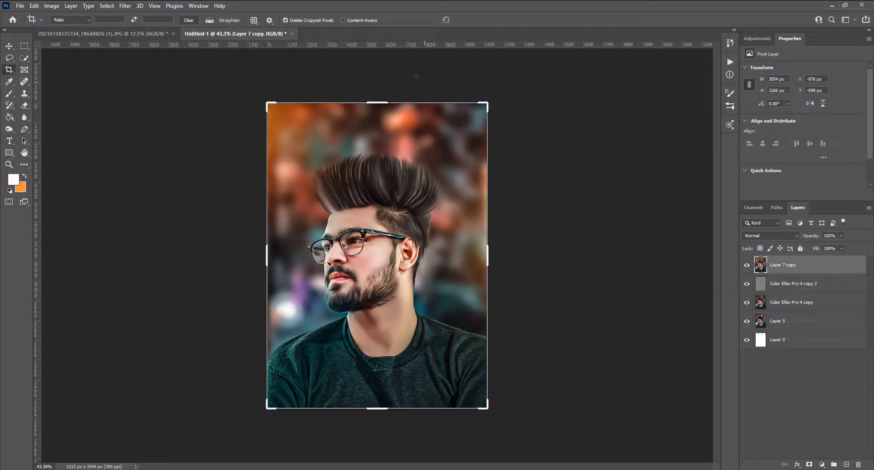
pyautogui.press('Return')
pyautogui.scroll(-3, 405, 281)
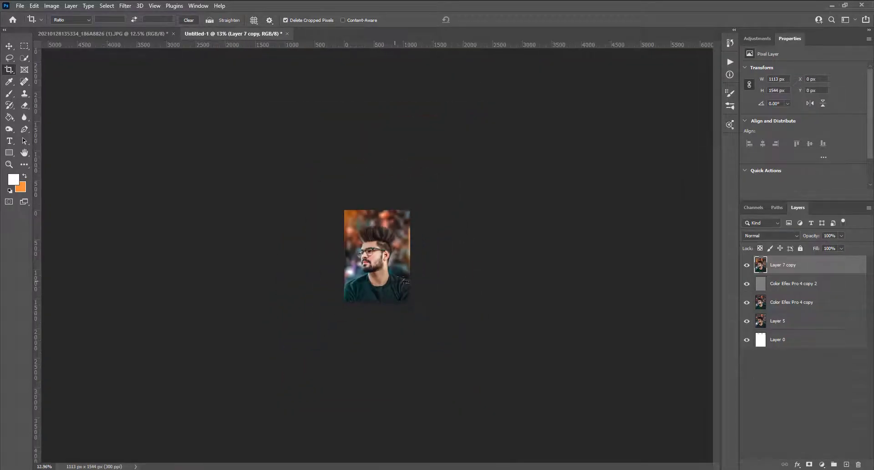
pyautogui.scroll(2, 405, 282)
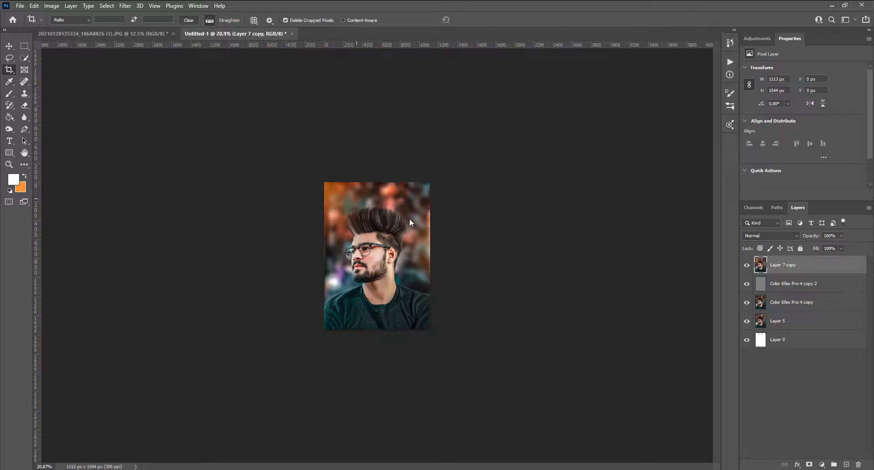
pyautogui.hotkey('ctrl', 'shift', 'a')
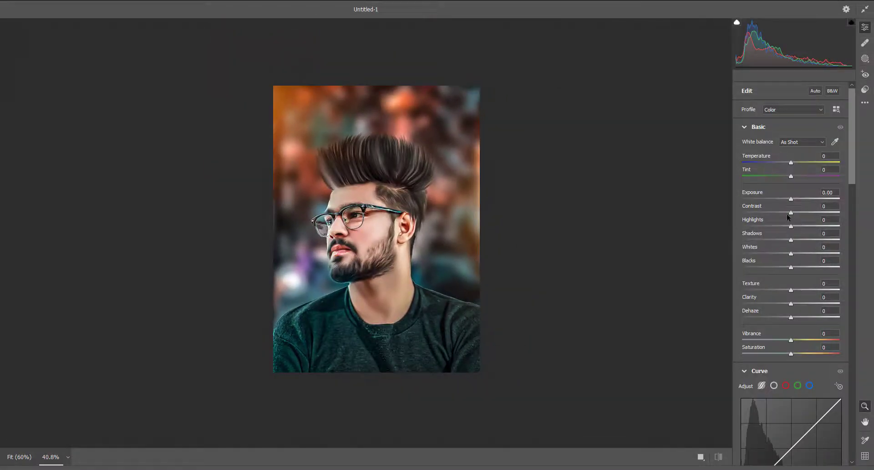
# Step: Set Contrast to -36 and Blacks to -29, and add Clarity and Vibrance
pyautogui.moveTo(786, 214); pyautogui.dragTo(778, 215)
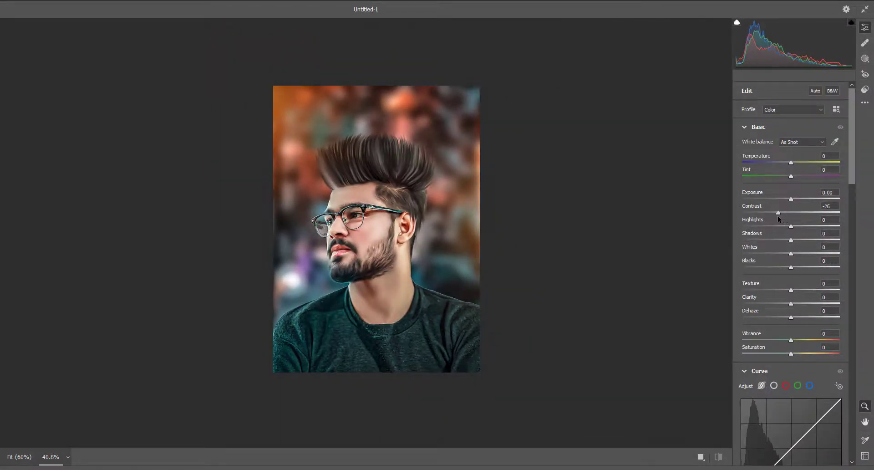
pyautogui.moveTo(790, 267); pyautogui.dragTo(777, 267)
pyautogui.moveTo(778, 213); pyautogui.dragTo(765, 213)
pyautogui.moveTo(776, 267); pyautogui.dragTo(777, 268)
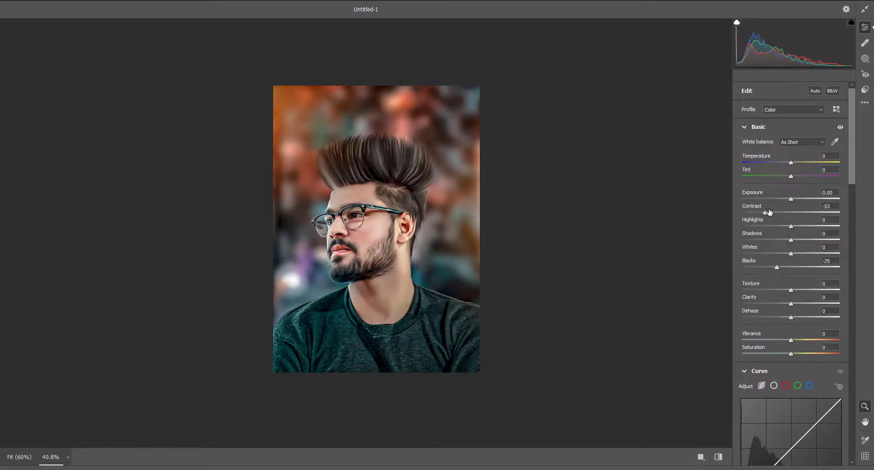
pyautogui.moveTo(768, 212); pyautogui.dragTo(774, 212)
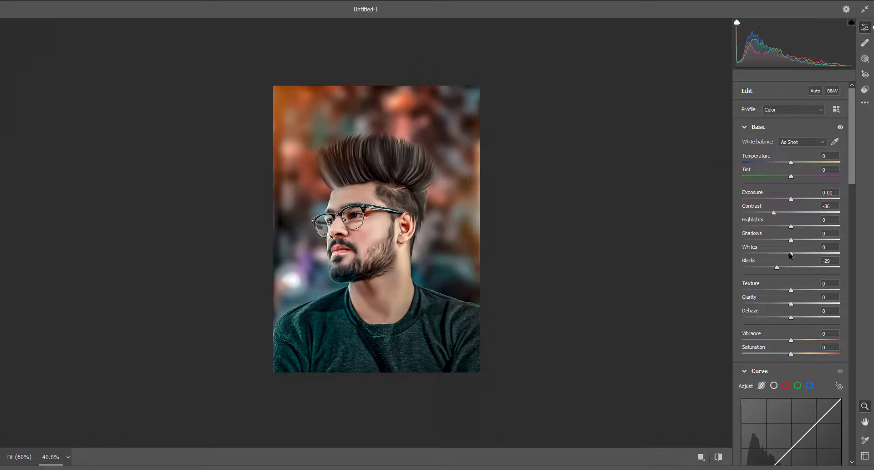
pyautogui.moveTo(790, 254)
pyautogui.mouseDown()
pyautogui.moveTo(800, 259)
pyautogui.moveTo(773, 246)
pyautogui.mouseUp()
pyautogui.scroll(-2, 794, 278)
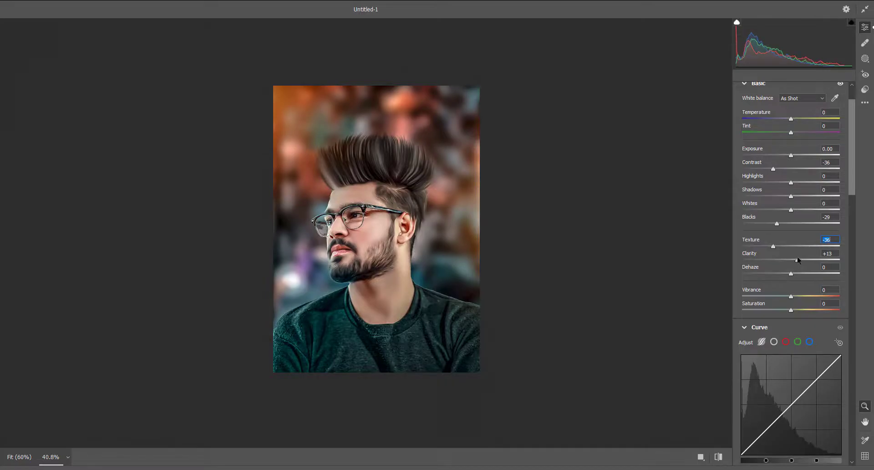
pyautogui.moveTo(791, 296); pyautogui.dragTo(810, 296)
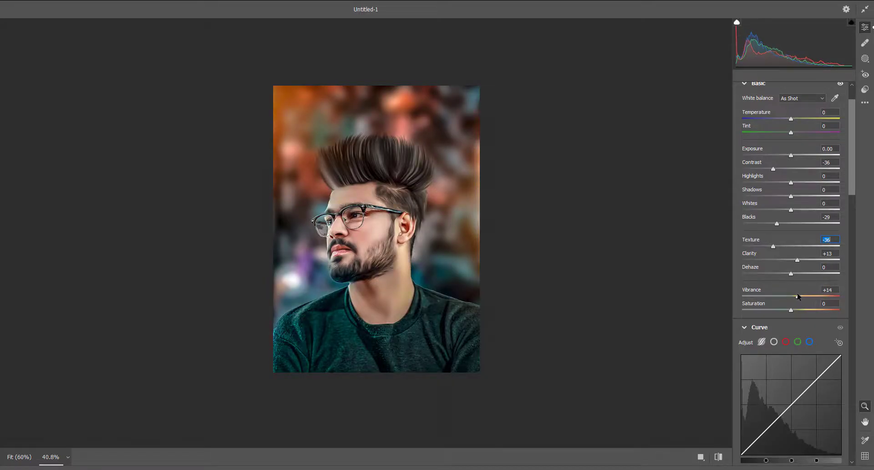
# Step: Brighten the Lights on the tone curve
pyautogui.scroll(-6, 797, 296)
pyautogui.moveTo(791, 363)
pyautogui.mouseDown()
pyautogui.moveTo(797, 376)
pyautogui.moveTo(784, 390)
pyautogui.moveTo(794, 376)
pyautogui.mouseUp()
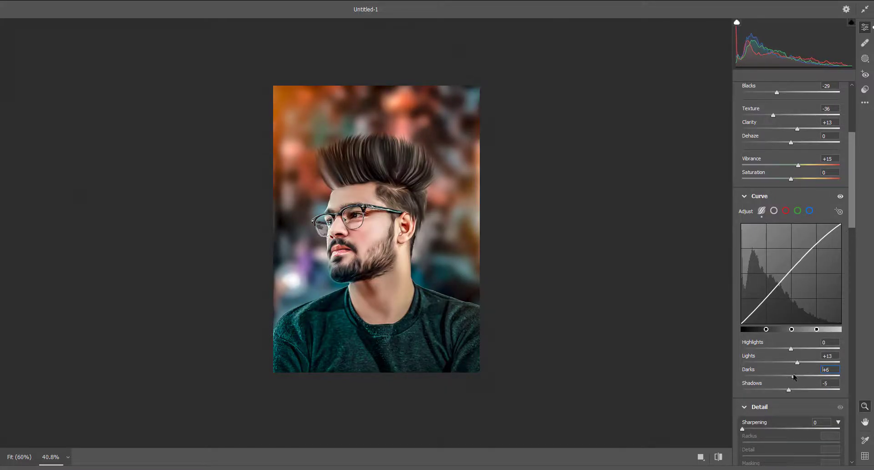
pyautogui.scroll(-3, 792, 364)
pyautogui.scroll(-1, 793, 362)
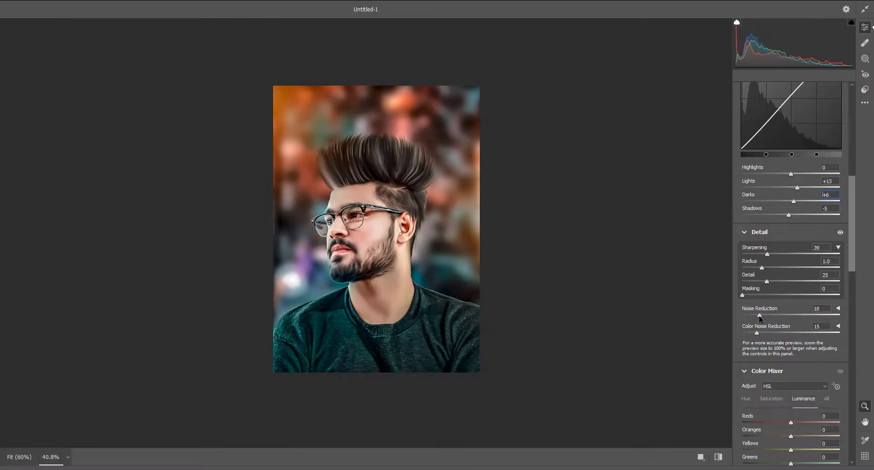
pyautogui.scroll(-3, 767, 326)
pyautogui.scroll(-2, 767, 326)
pyautogui.scroll(6, 779, 310)
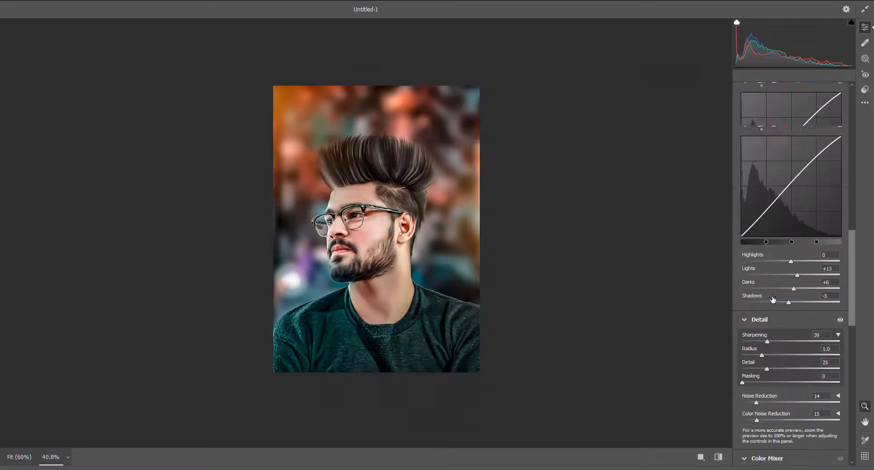
pyautogui.scroll(6, 787, 287)
# Step: Raise Texture to +5 and set Temperature to 0
pyautogui.click(787, 288)
pyautogui.moveTo(787, 291); pyautogui.dragTo(793, 292)
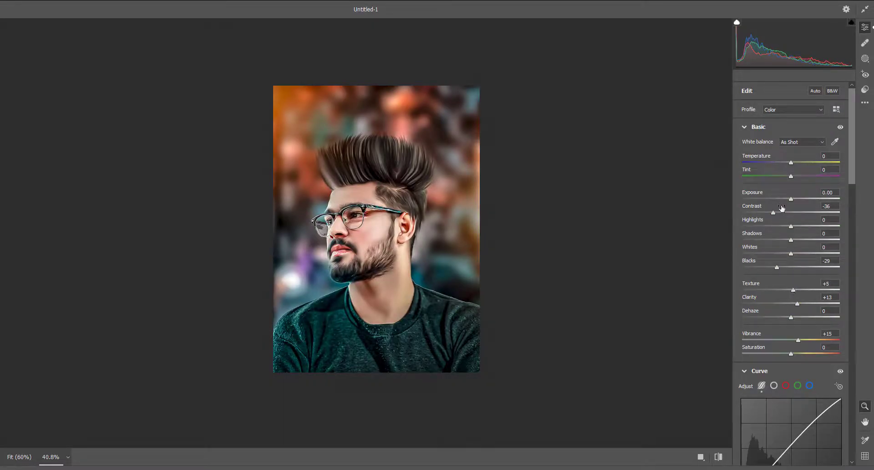
pyautogui.click(790, 163)
pyautogui.write('0')
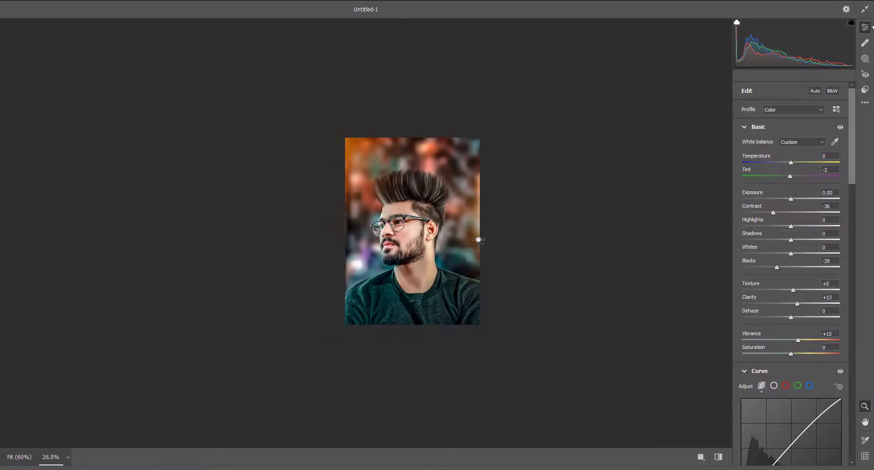
# Step: In the Color Mixer, shift the Oranges hue, saturate Blues to +100 and shift their hue
pyautogui.scroll(-10, 810, 319)
pyautogui.scroll(-1, 809, 328)
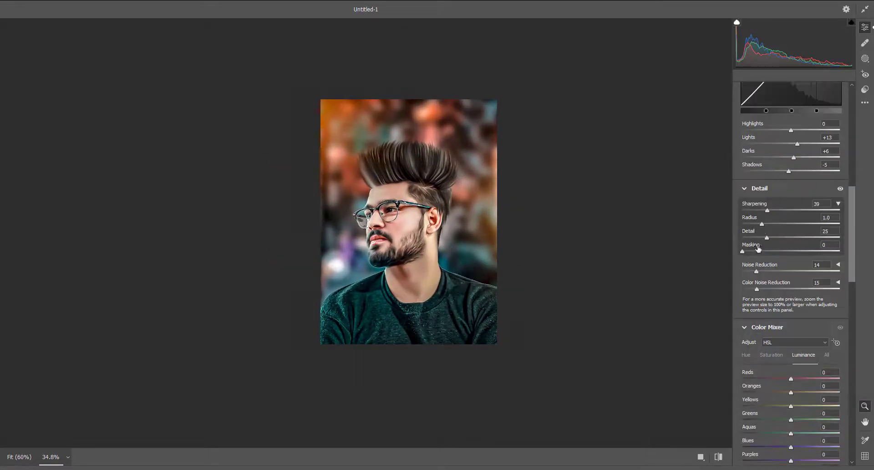
pyautogui.scroll(-2, 779, 354)
pyautogui.moveTo(791, 305); pyautogui.dragTo(800, 304)
pyautogui.doubleClick(793, 303)
pyautogui.click(747, 268)
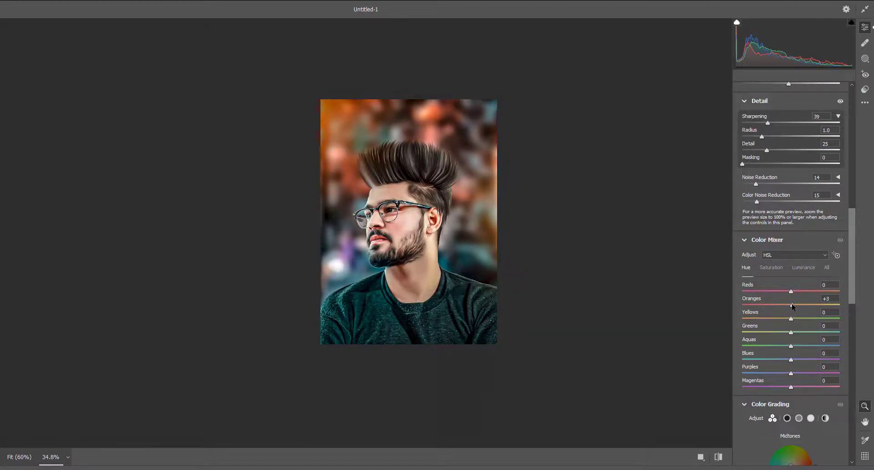
pyautogui.click(771, 268)
pyautogui.moveTo(791, 359); pyautogui.dragTo(840, 359)
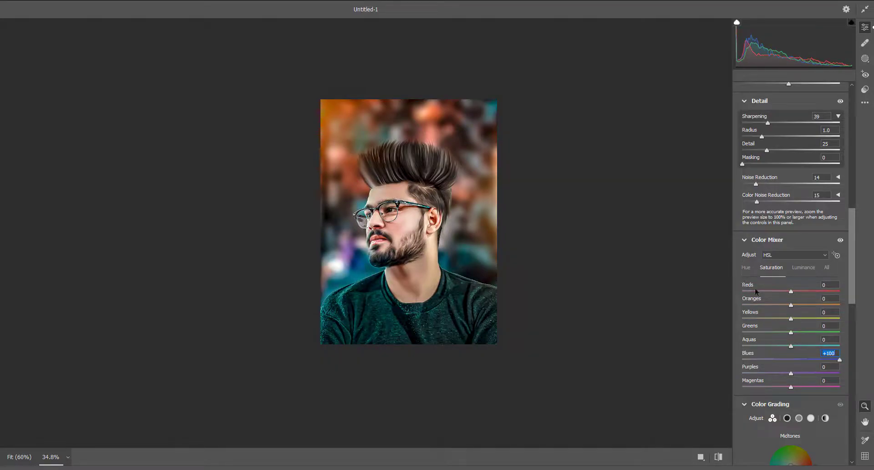
pyautogui.click(745, 267)
pyautogui.moveTo(791, 359); pyautogui.dragTo(827, 359)
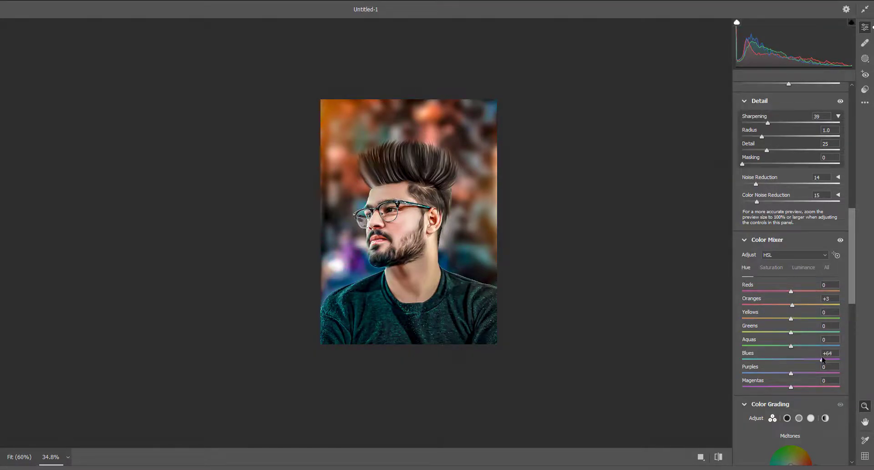
# Step: Add Optics Vignette -43, Effects Vignetting -14 and Blue Primary Saturation +22
pyautogui.scroll(-2, 813, 360)
pyautogui.scroll(-5, 797, 364)
pyautogui.scroll(-3, 783, 367)
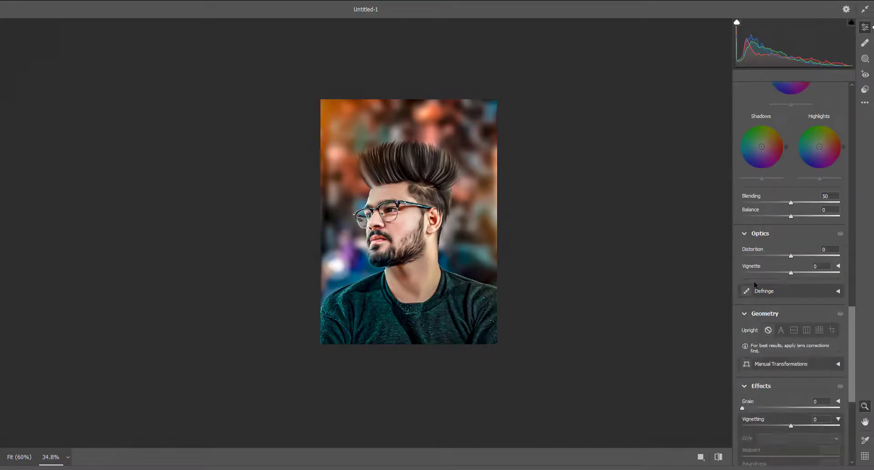
pyautogui.moveTo(791, 272)
pyautogui.mouseDown()
pyautogui.moveTo(759, 273)
pyautogui.moveTo(770, 272)
pyautogui.mouseUp()
pyautogui.moveTo(791, 425); pyautogui.dragTo(783, 425)
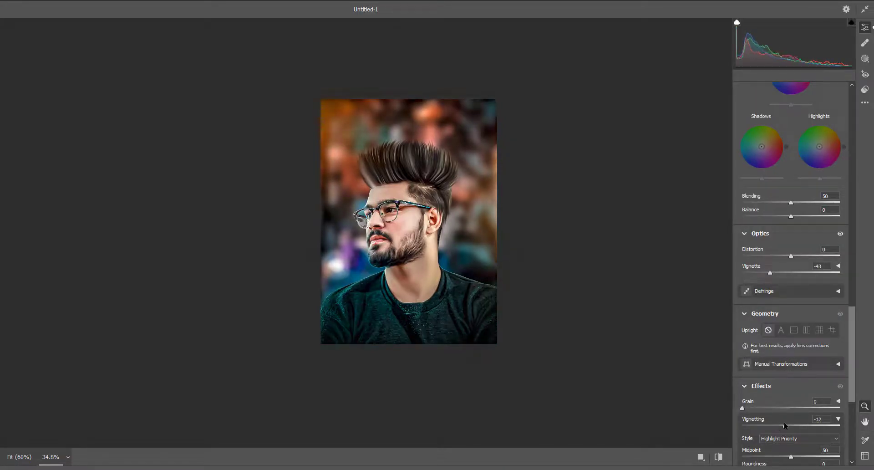
pyautogui.scroll(-5, 792, 408)
pyautogui.moveTo(791, 456)
pyautogui.mouseDown()
pyautogui.moveTo(800, 456)
pyautogui.moveTo(786, 442)
pyautogui.moveTo(796, 443)
pyautogui.mouseUp()
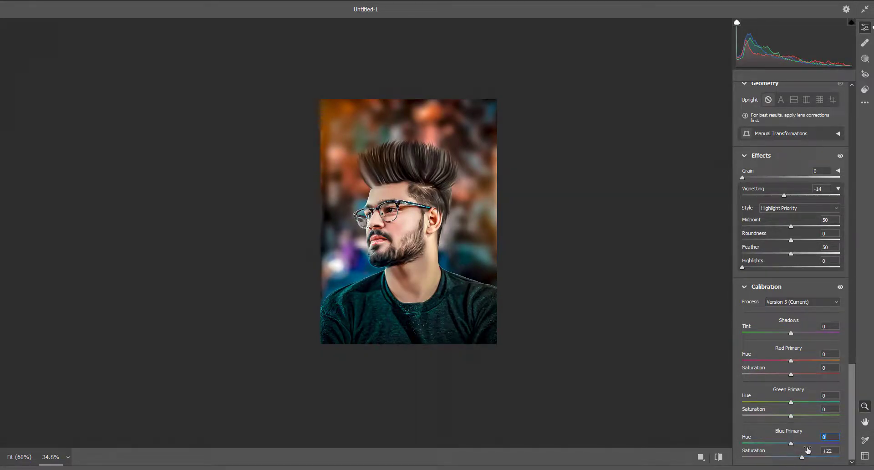
# Step: Lower Whites to -13, keeping Highlights at zero
pyautogui.scroll(5, 776, 309)
pyautogui.scroll(5, 799, 297)
pyautogui.scroll(5, 793, 304)
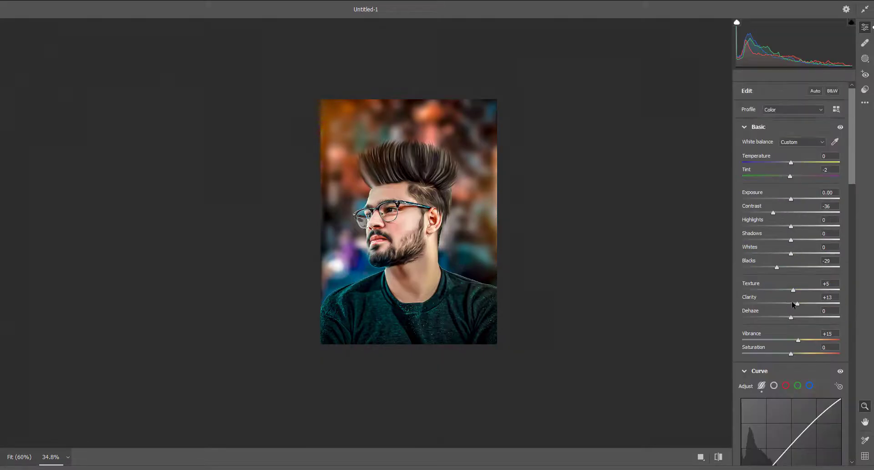
pyautogui.moveTo(780, 226); pyautogui.dragTo(787, 256)
pyautogui.doubleClick(786, 227)
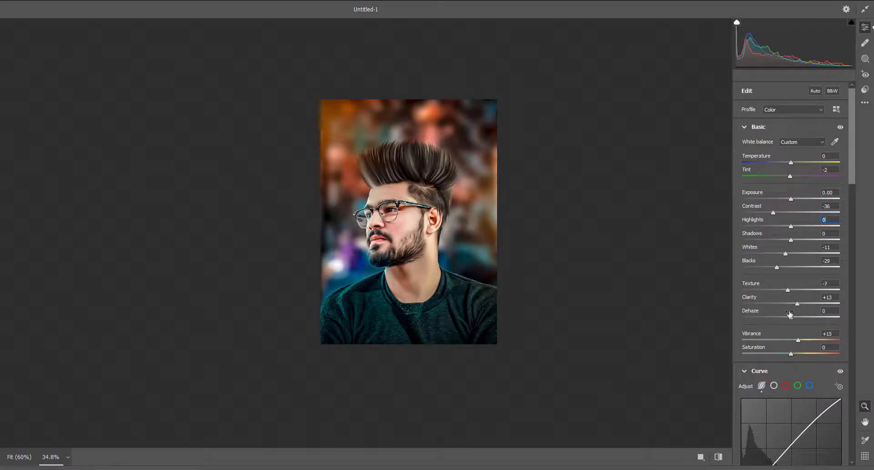
# Step: Apply the Camera Raw edit with Sharpening 27 and Noise Reduction 14 to Layer 7 copy
pyautogui.scroll(-3, 789, 314)
pyautogui.scroll(-3, 790, 319)
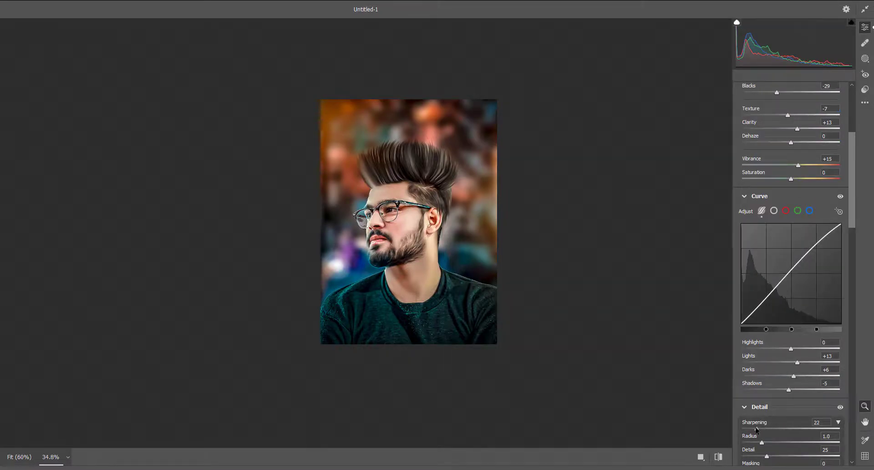
pyautogui.scroll(-1, 816, 463)
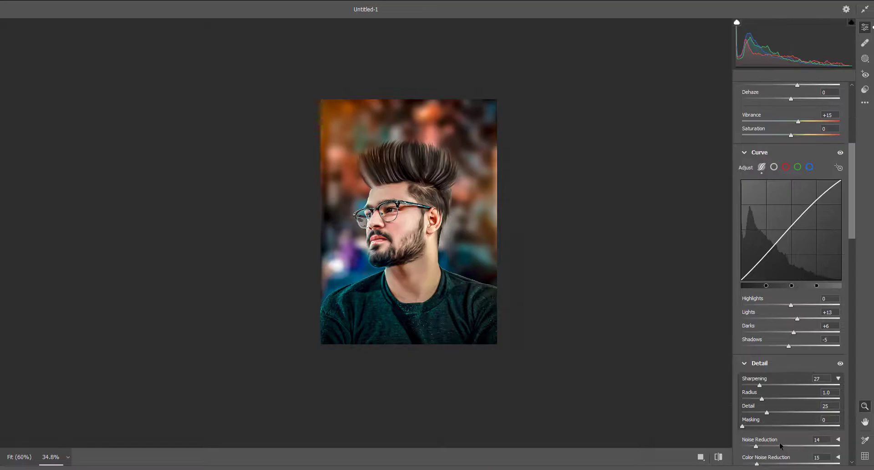
pyautogui.press('Return')
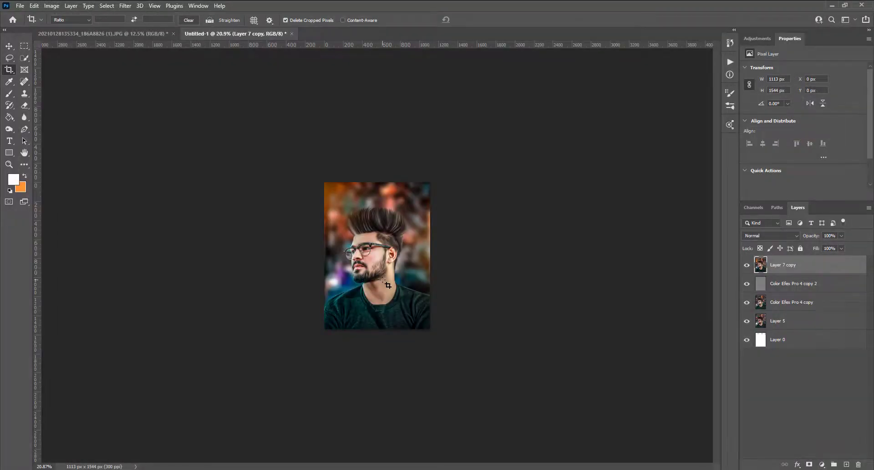
pyautogui.scroll(5, 387, 281)
pyautogui.scroll(1, 362, 254)
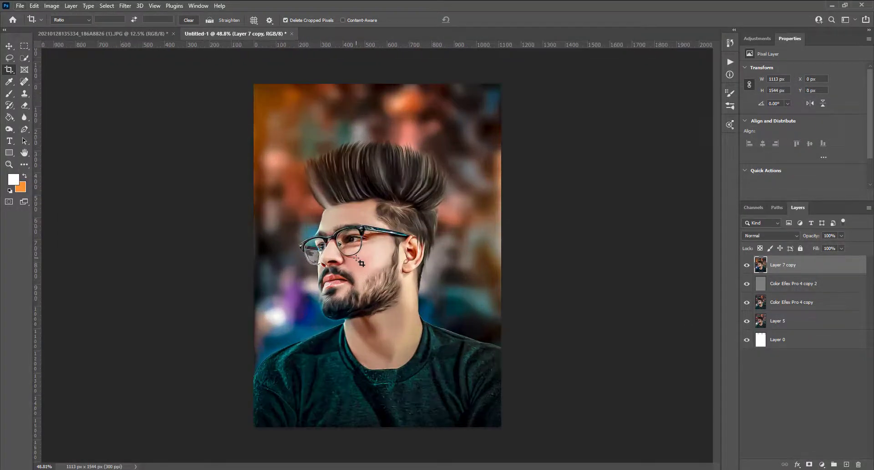
pyautogui.scroll(-2, 359, 261)
pyautogui.scroll(1, 376, 277)
pyautogui.scroll(-1, 400, 269)
pyautogui.scroll(1, 402, 269)
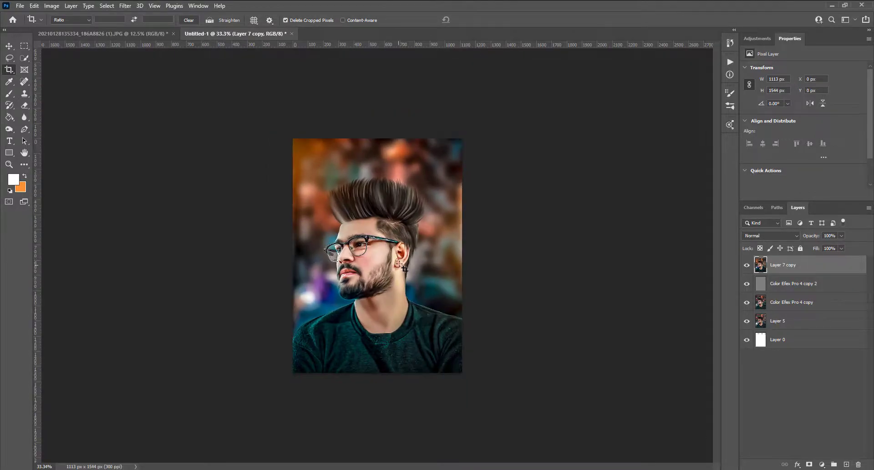
# Step: Add a Selective Color adjustment layer and lower the Reds' Black slider
pyautogui.click(821, 465)
pyautogui.click(819, 452)
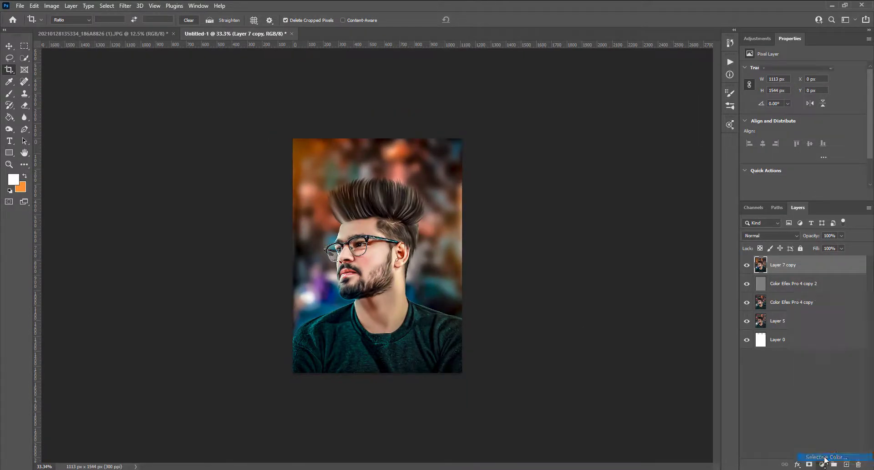
pyautogui.moveTo(803, 150); pyautogui.dragTo(797, 151)
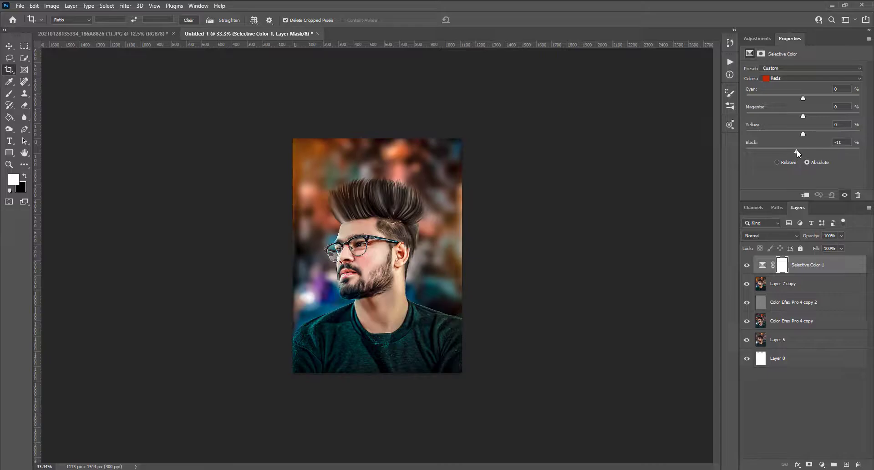
pyautogui.moveTo(803, 152); pyautogui.dragTo(790, 150)
# Step: Invert the adjustment mask to black and set up a 108 px brush
pyautogui.hotkey('ctrl', 'i')
pyautogui.press('b')
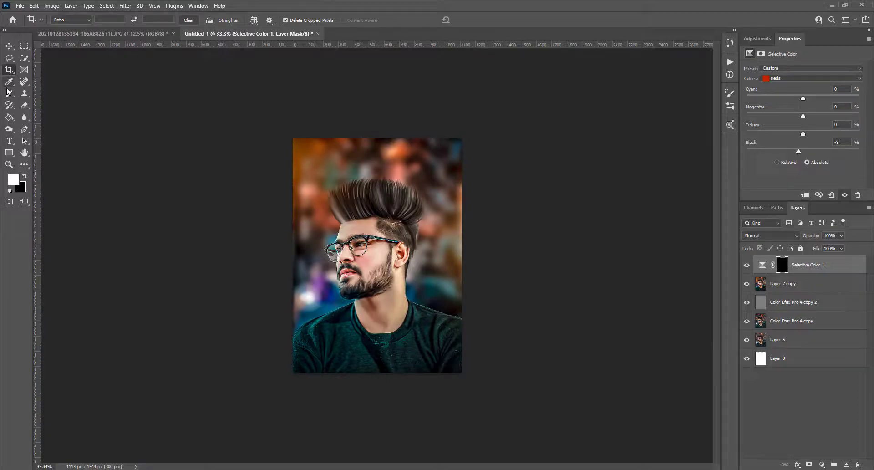
pyautogui.scroll(1, 377, 255)
pyautogui.rightClick(458, 268)
pyautogui.moveTo(459, 268); pyautogui.dragTo(468, 265)
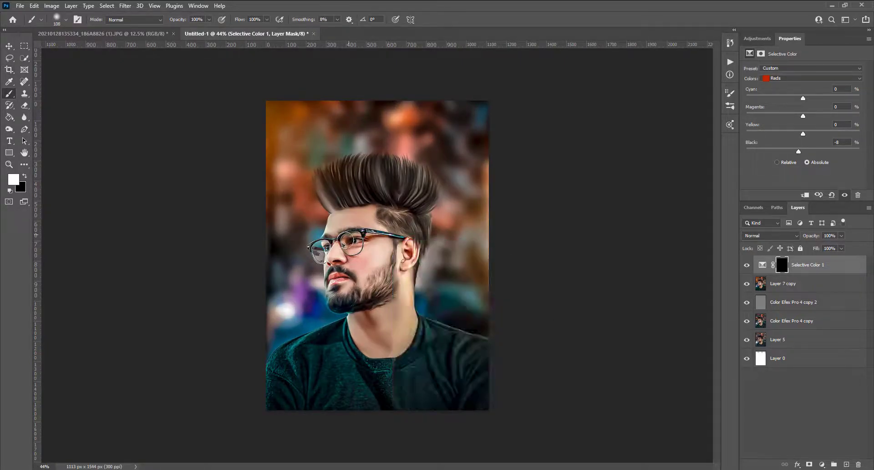
pyautogui.click(351, 273)
# Step: Reduce yellow in the Reds, then set the Yellows' Black to -7 with Cyan and Magenta at 0
pyautogui.click(792, 132)
pyautogui.scroll(-1, 331, 256)
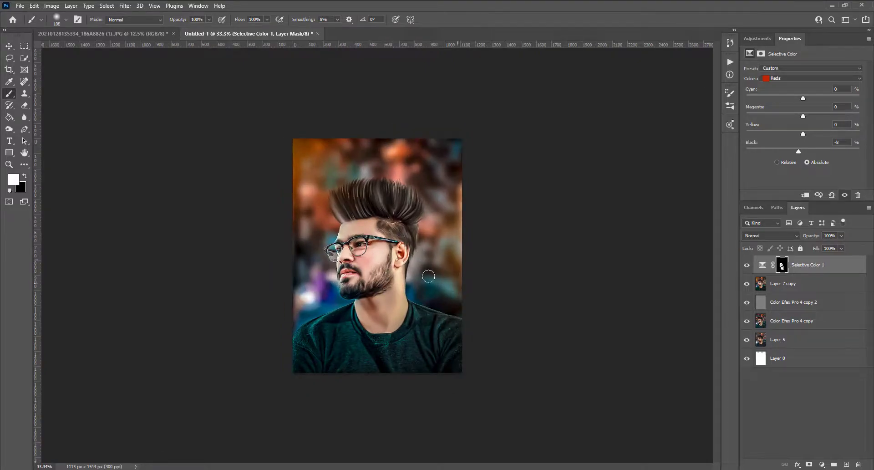
pyautogui.click(810, 78)
pyautogui.click(787, 88)
pyautogui.moveTo(801, 152); pyautogui.dragTo(793, 150)
pyautogui.moveTo(815, 99); pyautogui.dragTo(803, 98)
pyautogui.moveTo(808, 150); pyautogui.dragTo(803, 150)
pyautogui.moveTo(796, 117); pyautogui.dragTo(819, 116)
pyautogui.click(839, 107)
# Step: Merge the layers from Selective Color 1 down to Layer 5 into one
pyautogui.write('0v')
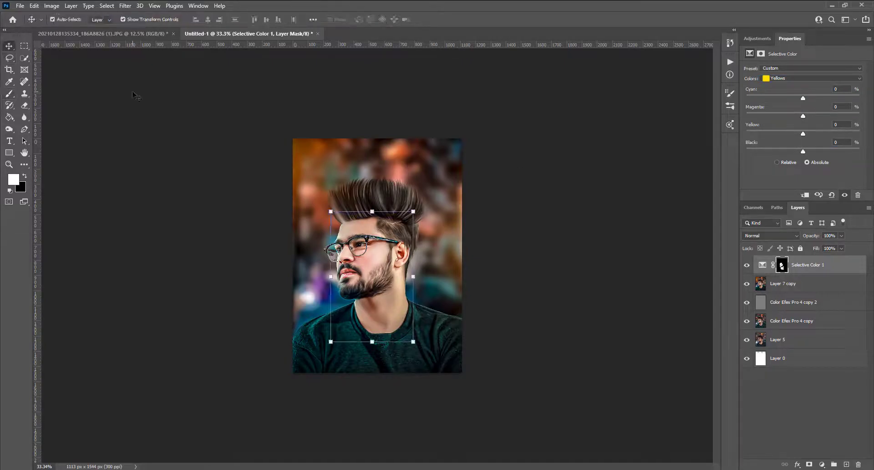
pyautogui.click(136, 96)
pyautogui.scroll(-3, 389, 255)
pyautogui.scroll(-2, 387, 264)
pyautogui.scroll(-2, 385, 278)
pyautogui.scroll(3, 386, 279)
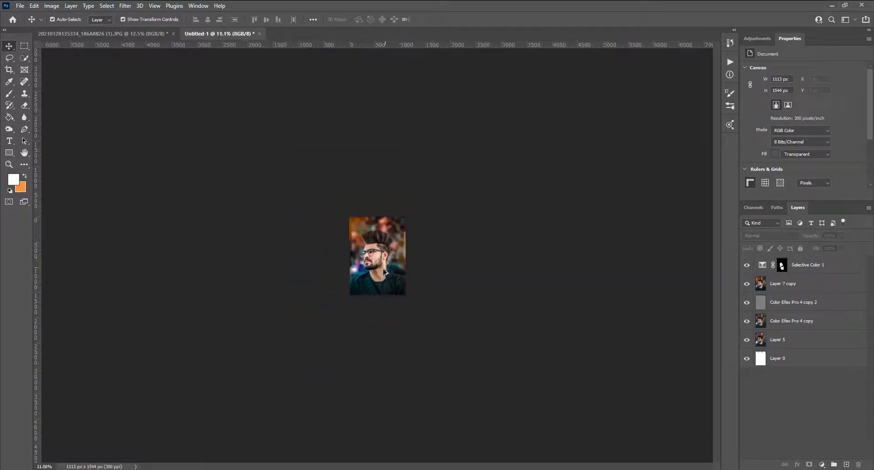
pyautogui.click(801, 340)
pyautogui.click(801, 264)
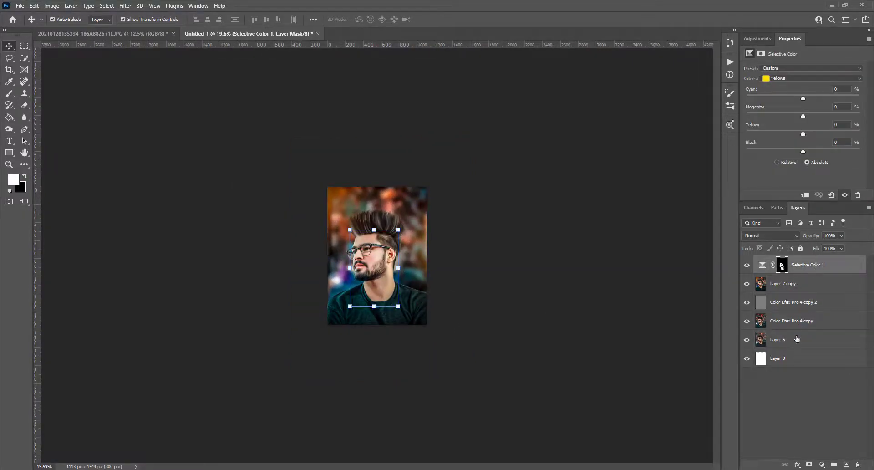
pyautogui.keyDown('shift'); pyautogui.click(797, 339); pyautogui.keyUp('shift')
pyautogui.hotkey('ctrl', 'e')
# Step: Darken the edges of the hair with the Burn Tool
pyautogui.scroll(1, 362, 275)
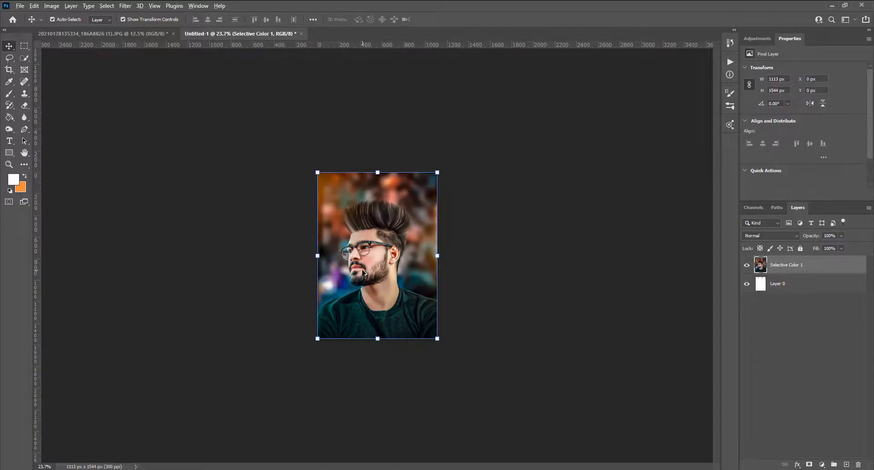
pyautogui.scroll(-2, 363, 273)
pyautogui.scroll(2, 345, 246)
pyautogui.scroll(1, 341, 235)
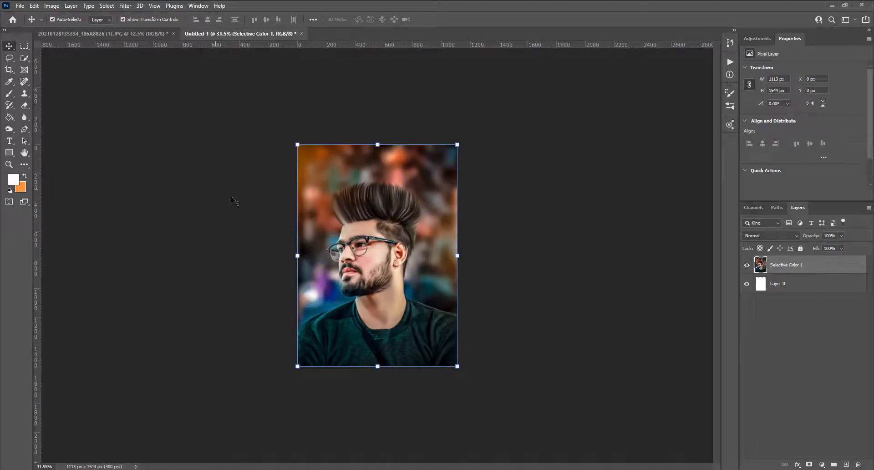
pyautogui.click(9, 129)
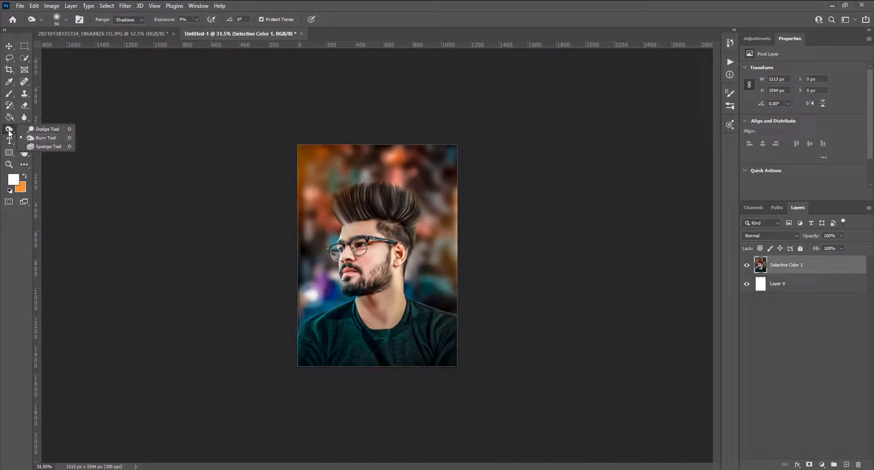
pyautogui.click(30, 138)
pyautogui.scroll(4, 371, 241)
pyautogui.moveTo(320, 176)
pyautogui.mouseDown()
pyautogui.moveTo(311, 188)
pyautogui.moveTo(319, 185)
pyautogui.moveTo(291, 160)
pyautogui.moveTo(329, 182)
pyautogui.moveTo(404, 166)
pyautogui.moveTo(410, 131)
pyautogui.mouseUp()
# Step: Raise burn Exposure to 50% and darken the beard edge along the jawline
pyautogui.scroll(-2, 410, 132)
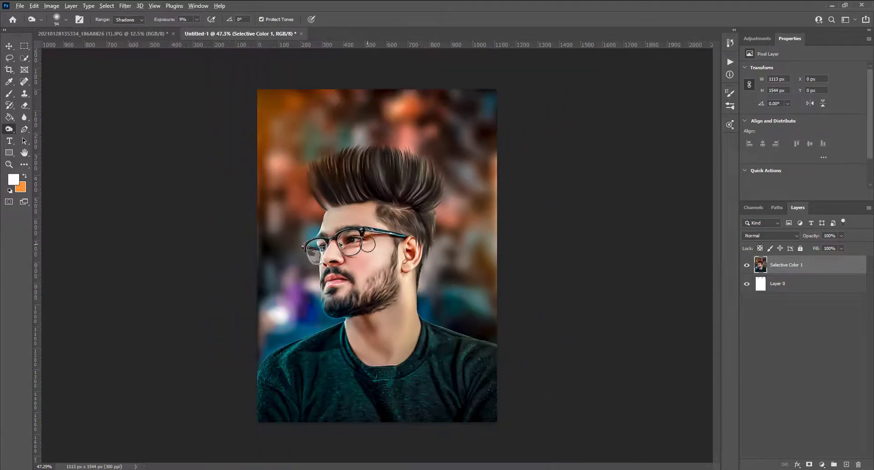
pyautogui.scroll(1, 389, 213)
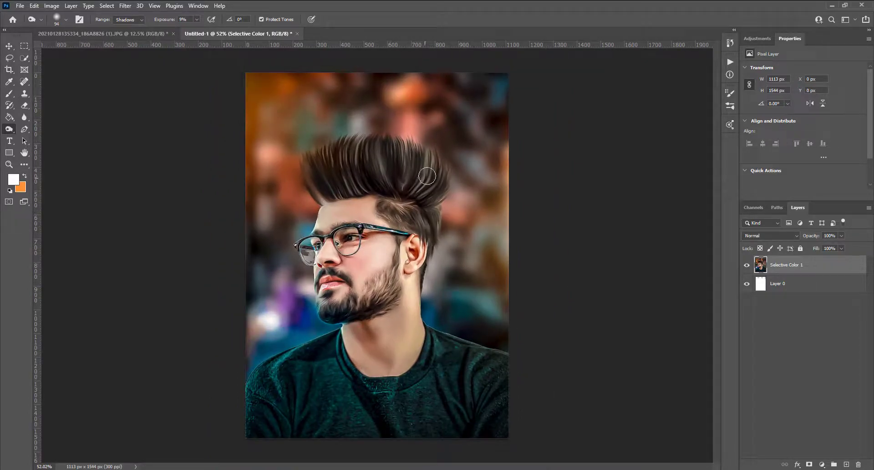
pyautogui.scroll(-1, 398, 196)
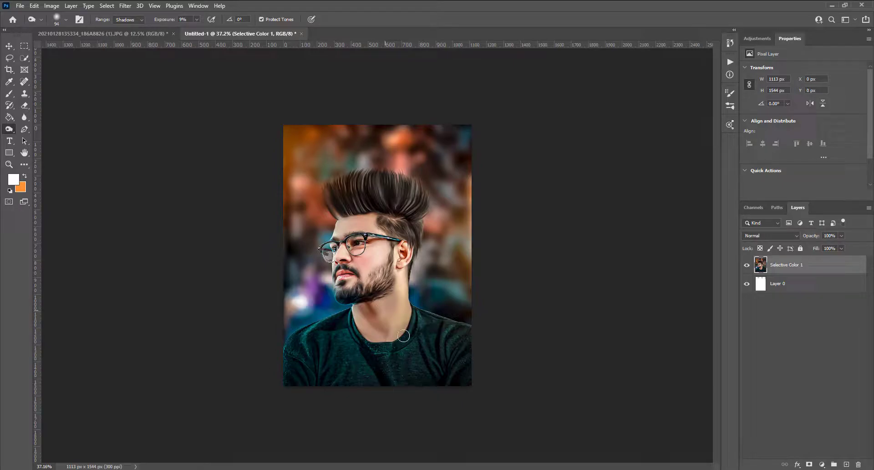
pyautogui.scroll(1, 405, 186)
pyautogui.scroll(2, 326, 316)
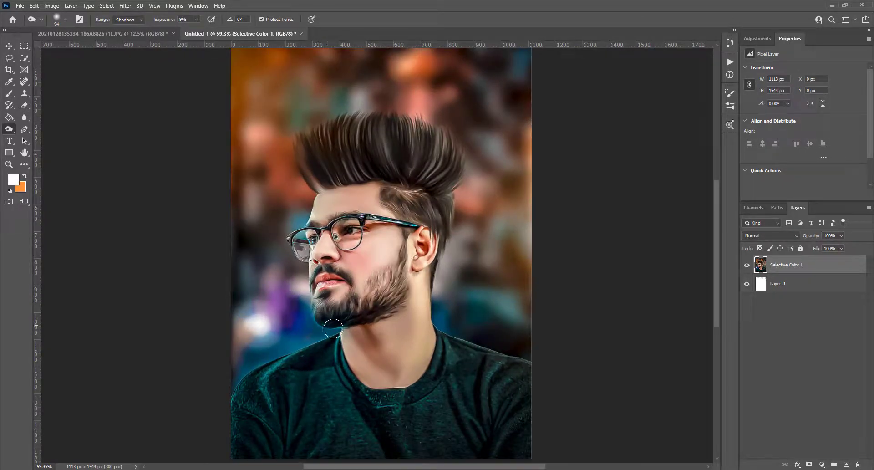
pyautogui.moveTo(162, 21); pyautogui.dragTo(173, 21)
pyautogui.moveTo(324, 324); pyautogui.dragTo(409, 299)
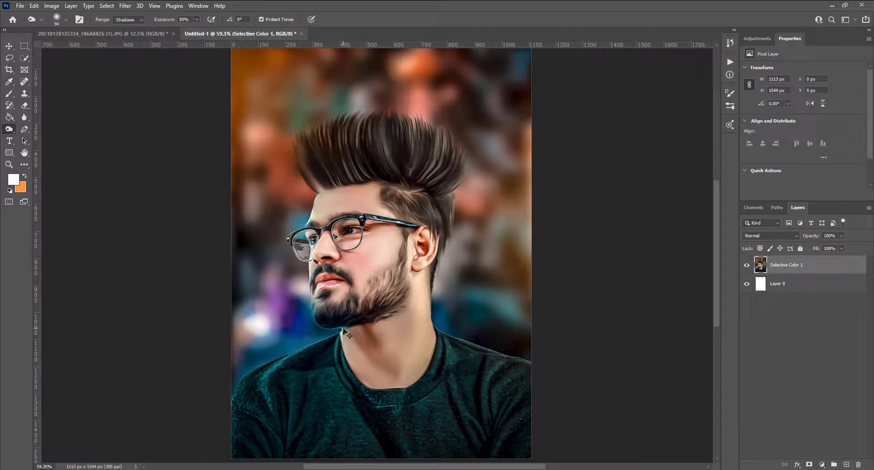
pyautogui.scroll(-2, 409, 299)
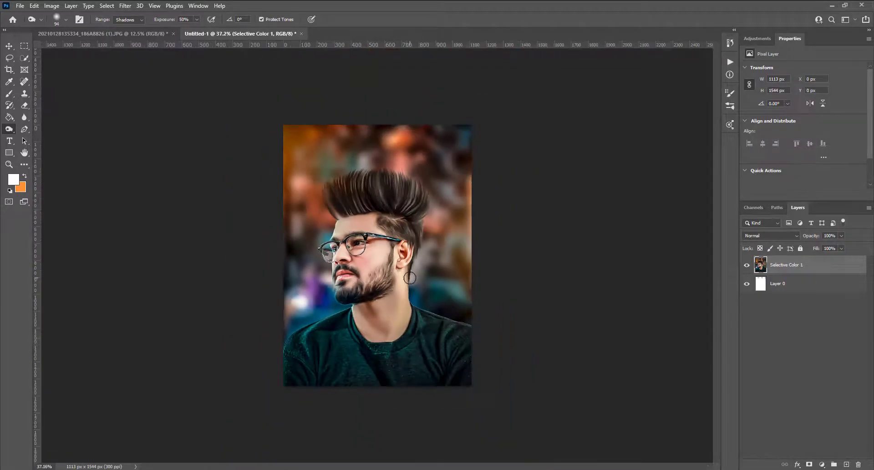
pyautogui.scroll(-1, 377, 258)
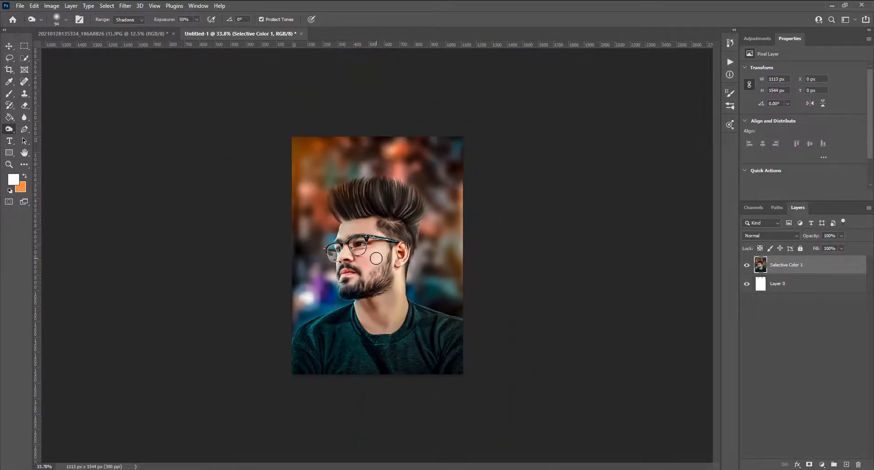
pyautogui.scroll(2, 376, 258)
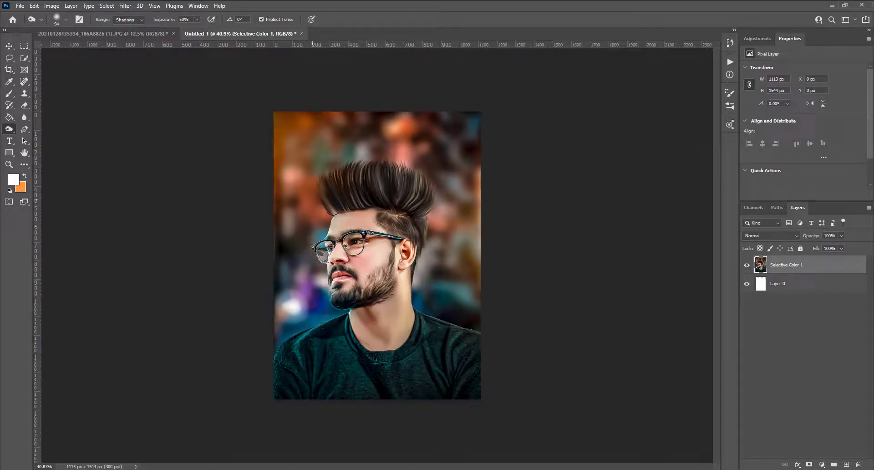
# Step: Switch to the Smudge Tool and zoom in and out around the hair
pyautogui.click(24, 165)
pyautogui.click(64, 173)
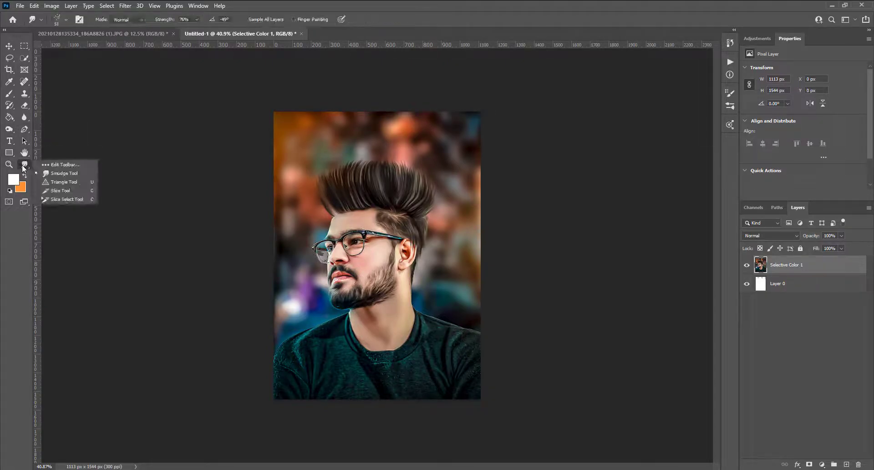
pyautogui.scroll(6, 349, 197)
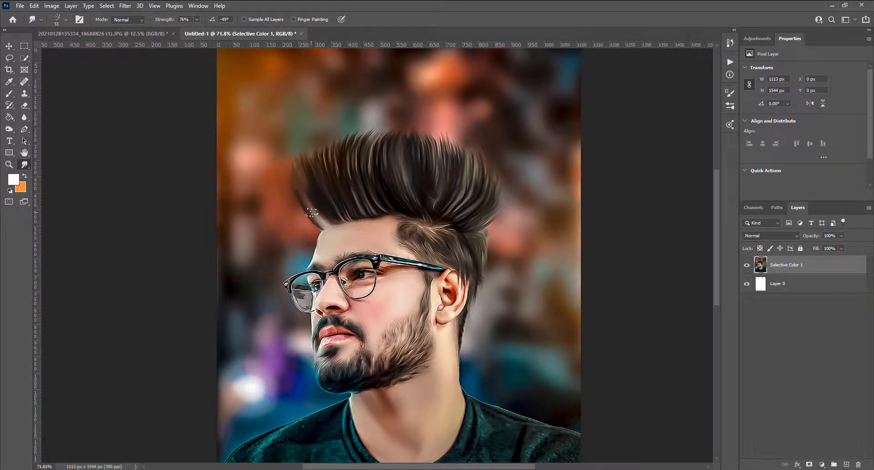
pyautogui.scroll(-5, 314, 186)
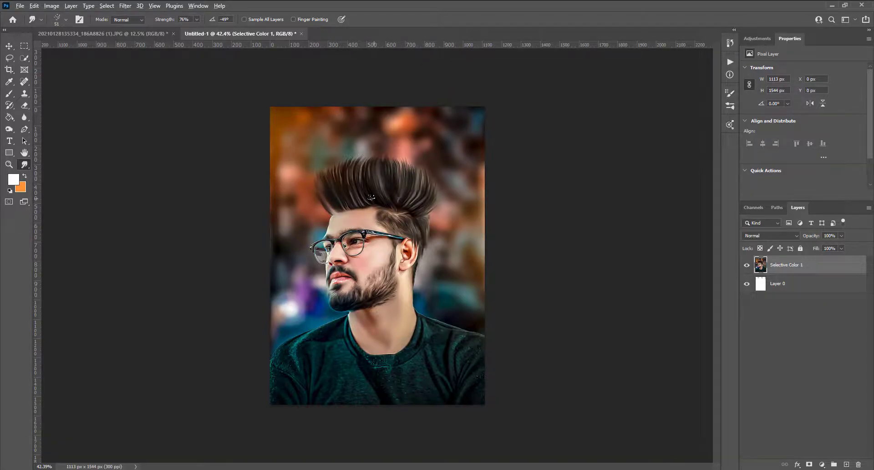
pyautogui.scroll(-2, 371, 197)
pyautogui.scroll(-1, 331, 224)
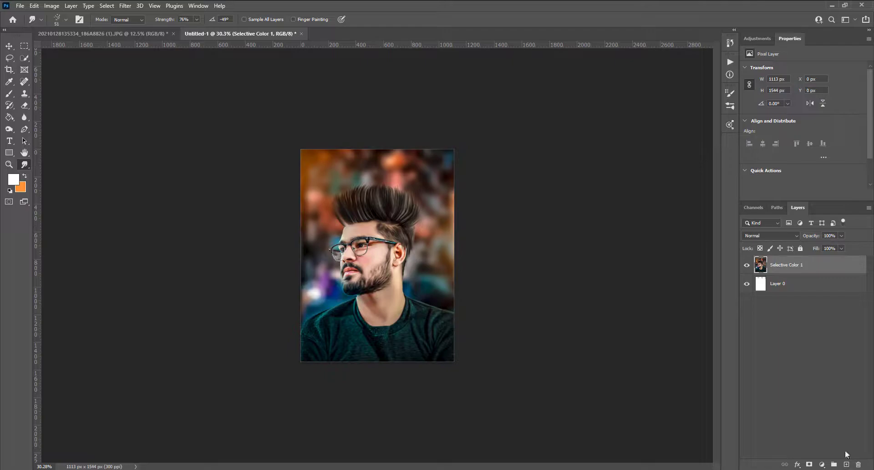
# Step: Add a new empty layer and set the brush colour to orange
pyautogui.click(846, 464)
pyautogui.click(9, 94)
pyautogui.click(24, 175)
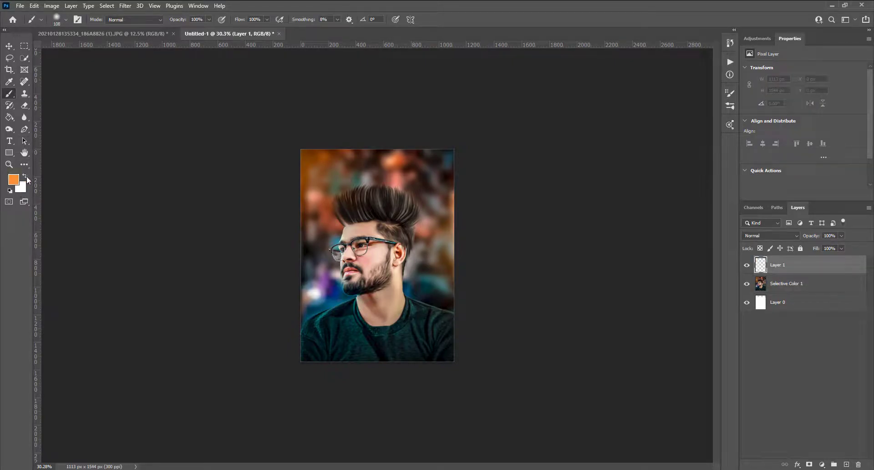
pyautogui.scroll(6, 377, 255)
pyautogui.moveTo(346, 152); pyautogui.dragTo(350, 178)
pyautogui.hotkey('ctrl', 'z')
# Step: Shrink the brush to 48 px and try orange strokes up a hair spike, undoing each
pyautogui.rightClick(364, 169)
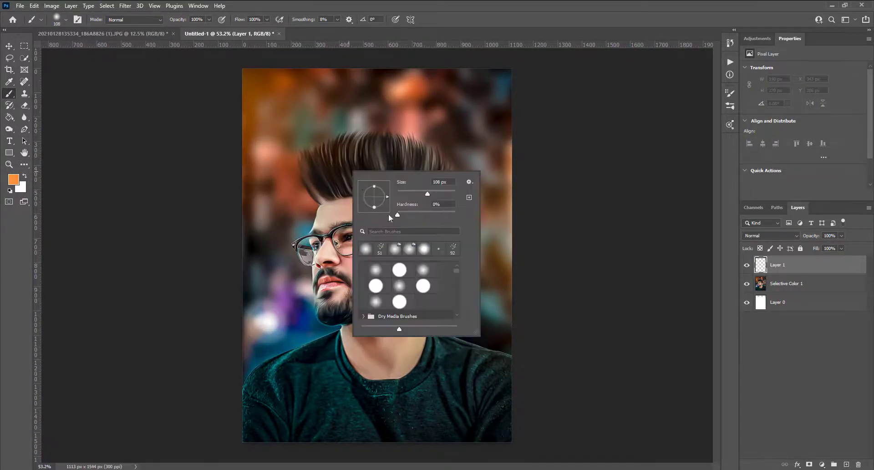
pyautogui.moveTo(416, 192); pyautogui.dragTo(412, 194)
pyautogui.moveTo(350, 189); pyautogui.dragTo(346, 160)
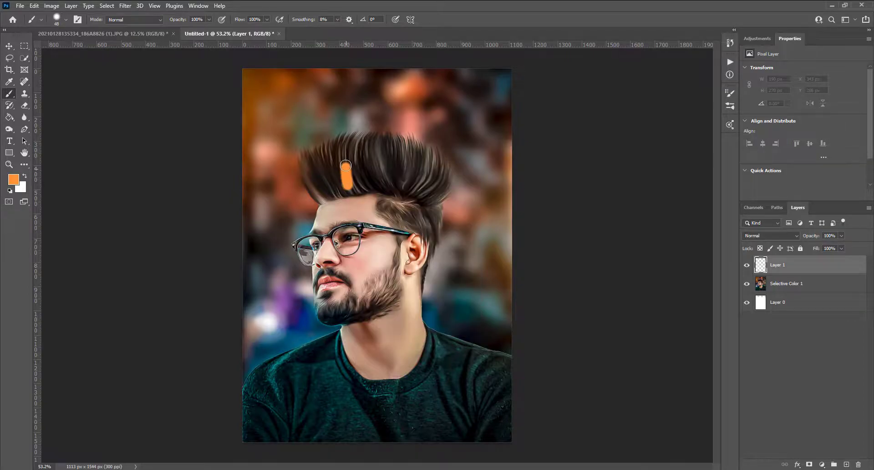
pyautogui.hotkey('ctrl', 'z')
pyautogui.moveTo(362, 191); pyautogui.dragTo(333, 141)
pyautogui.hotkey('ctrl', 'z')
pyautogui.moveTo(357, 186); pyautogui.dragTo(336, 138)
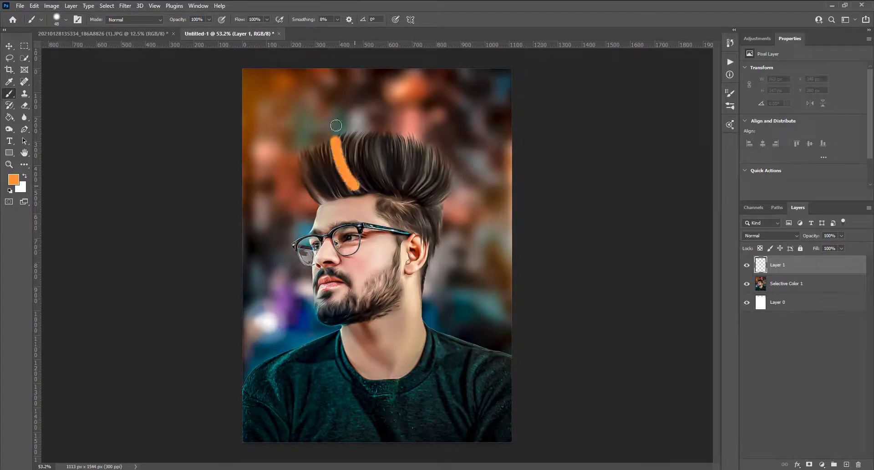
pyautogui.hotkey('ctrl', 'z')
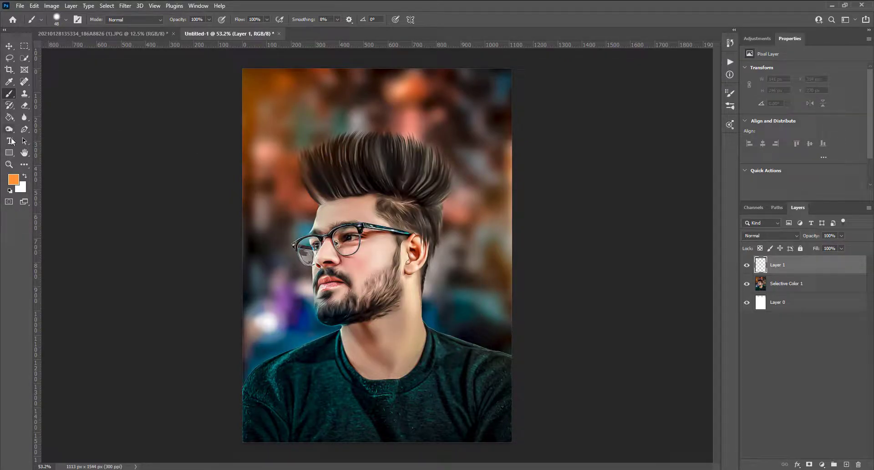
# Step: Trace the outline of one hair spike as a curved Pen path
pyautogui.click(24, 129)
pyautogui.click(57, 130)
pyautogui.click(349, 190)
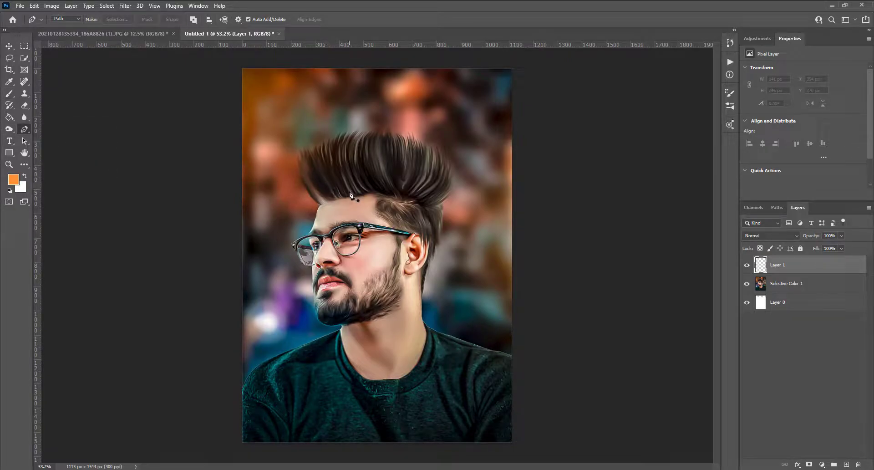
pyautogui.moveTo(345, 142)
pyautogui.mouseDown()
pyautogui.moveTo(355, 118)
pyautogui.moveTo(365, 131)
pyautogui.mouseUp()
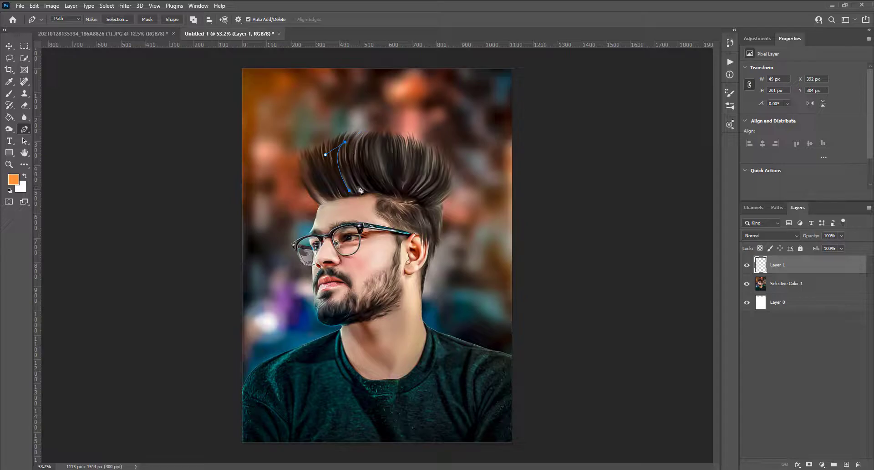
pyautogui.click(379, 200)
pyautogui.click(9, 46)
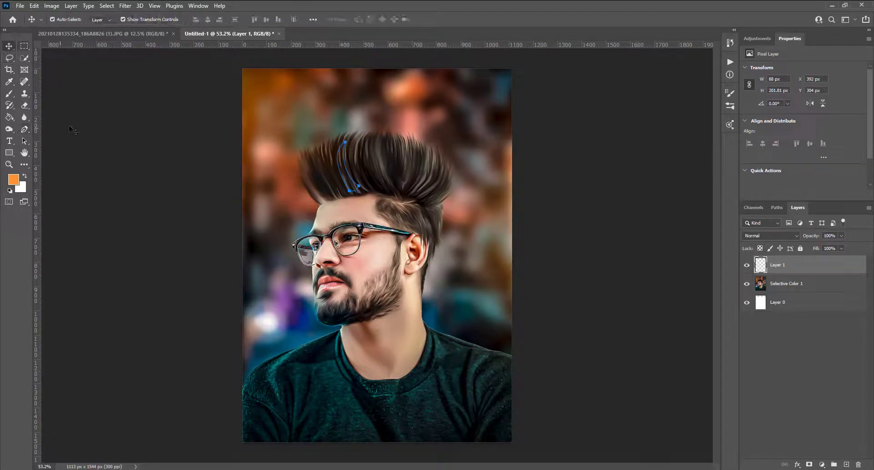
pyautogui.hotkey('ctrl', '+')
pyautogui.hotkey('ctrl', '-')
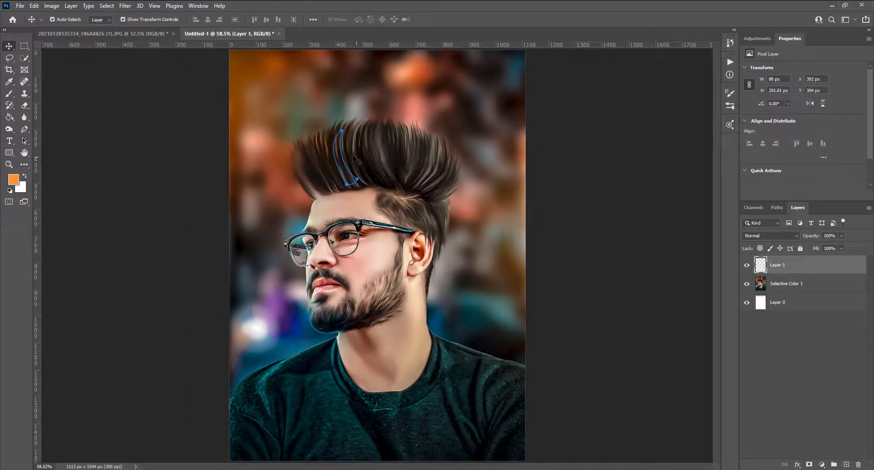
pyautogui.rightClick(344, 172)
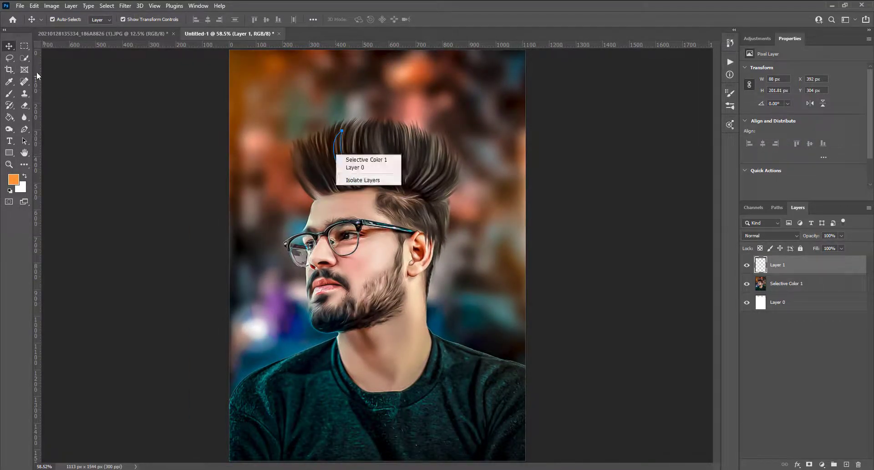
# Step: Turn the spike path into a 0.5 px feathered selection, paint orange inside it, and deselect
pyautogui.click(25, 128)
pyautogui.rightClick(339, 155)
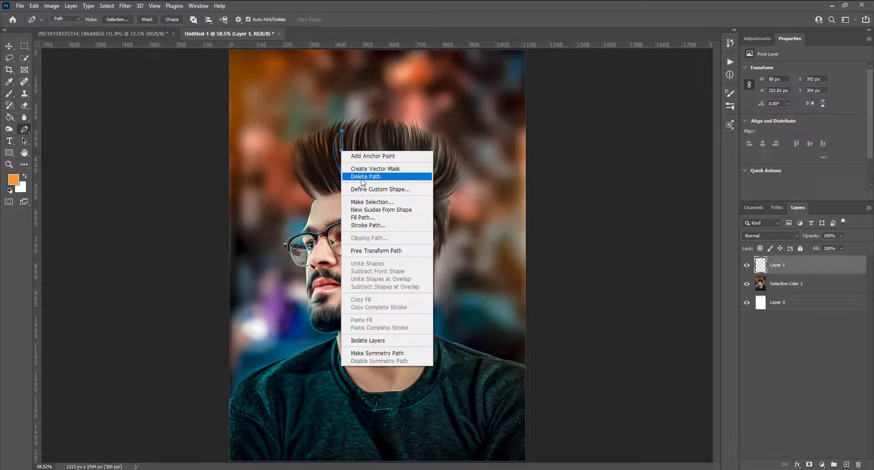
pyautogui.click(365, 200)
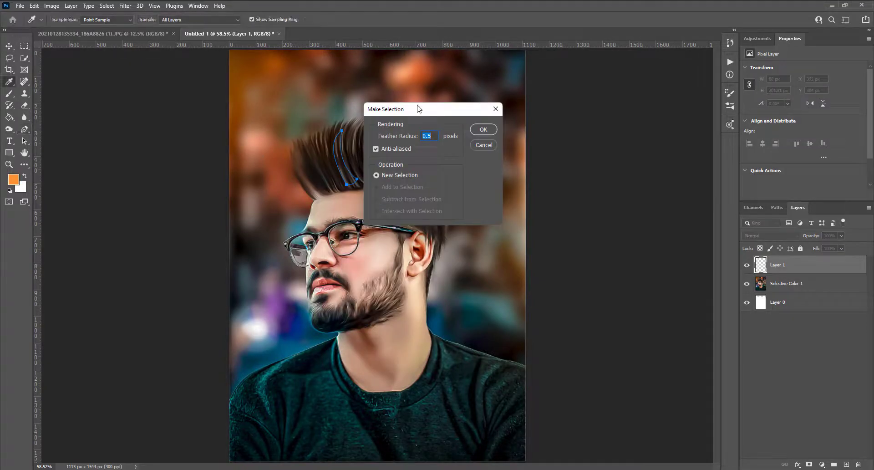
pyautogui.click(484, 130)
pyautogui.click(10, 95)
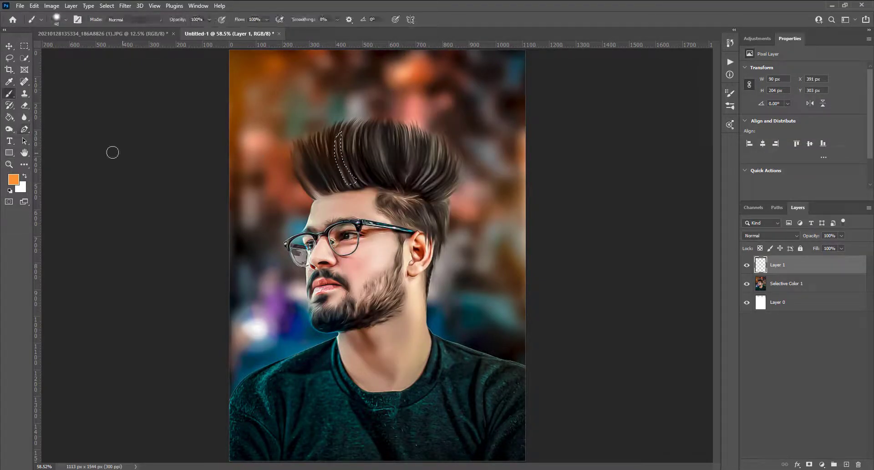
pyautogui.moveTo(339, 135); pyautogui.dragTo(342, 166)
pyautogui.hotkey('ctrl', 'd')
pyautogui.click(24, 46)
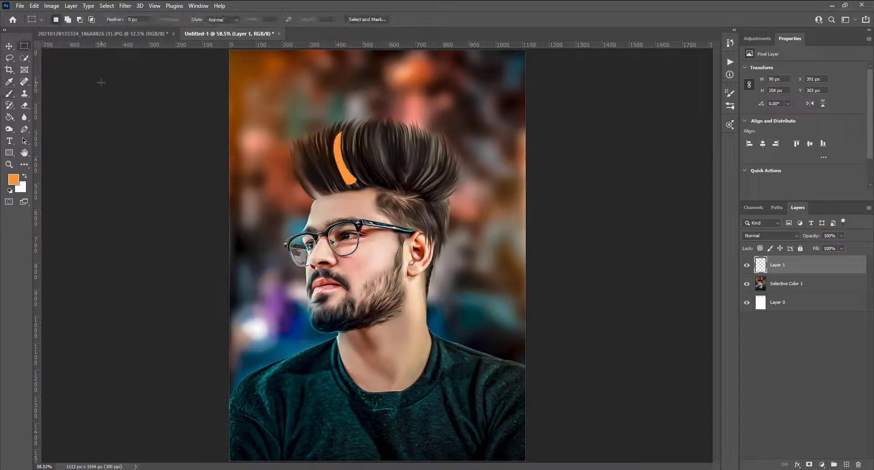
# Step: Set the orange streak layer to Overlay at about 70% opacity and widen it
pyautogui.click(773, 236)
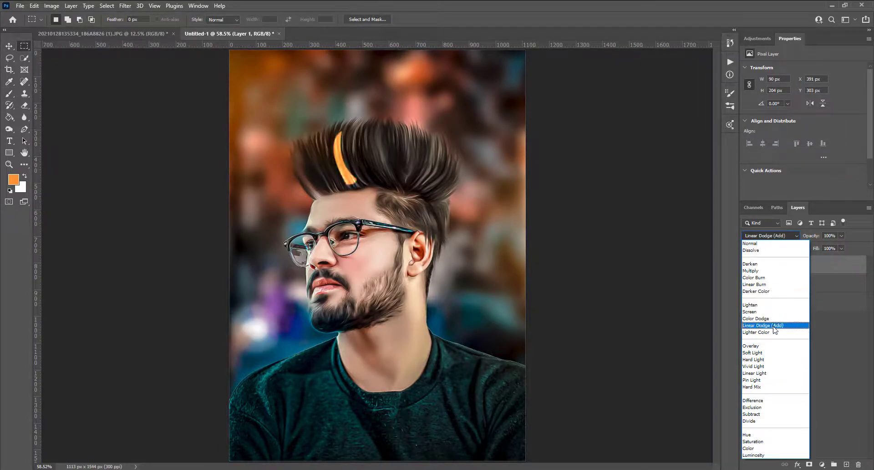
pyautogui.click(772, 346)
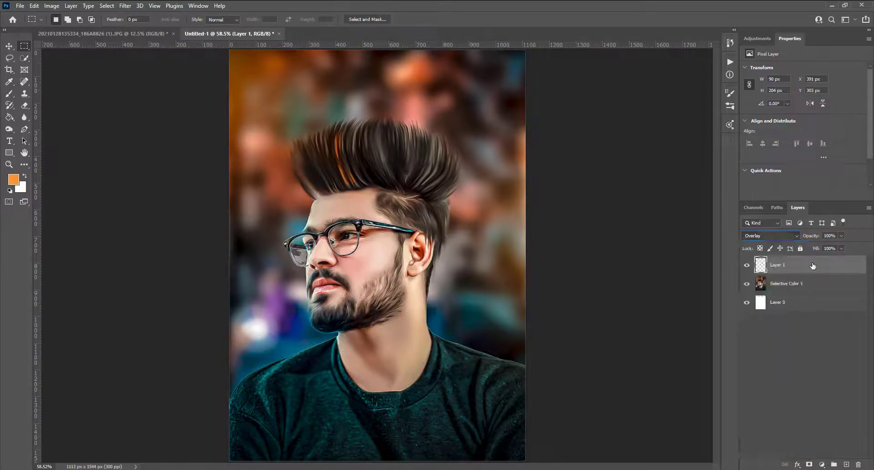
pyautogui.click(841, 235)
pyautogui.moveTo(844, 245); pyautogui.dragTo(829, 246)
pyautogui.hotkey('ctrl', 't')
pyautogui.scroll(2, 345, 154)
pyautogui.moveTo(356, 157); pyautogui.dragTo(362, 167)
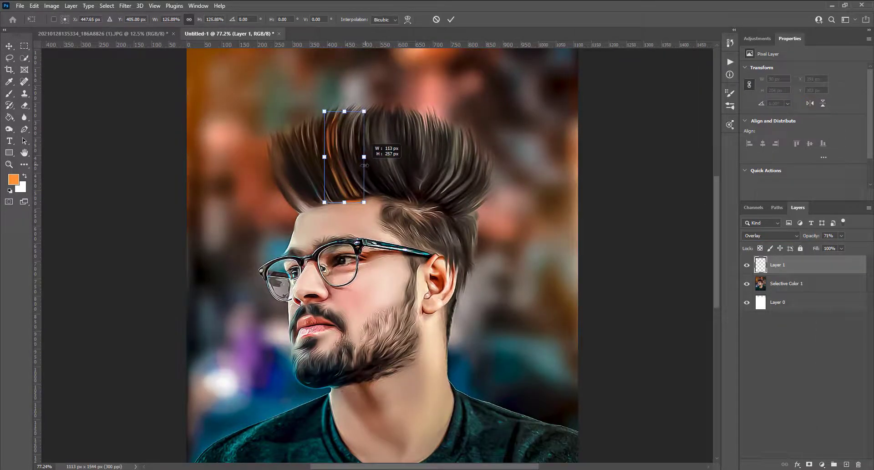
pyautogui.click(450, 19)
# Step: Apply a 16.6 px Gaussian Blur to the orange streak
pyautogui.click(125, 5)
pyautogui.moveTo(175, 122)
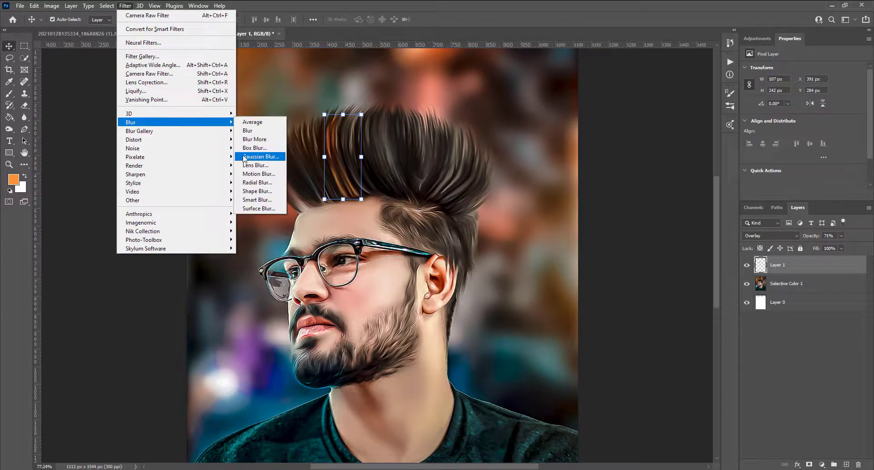
pyautogui.click(259, 156)
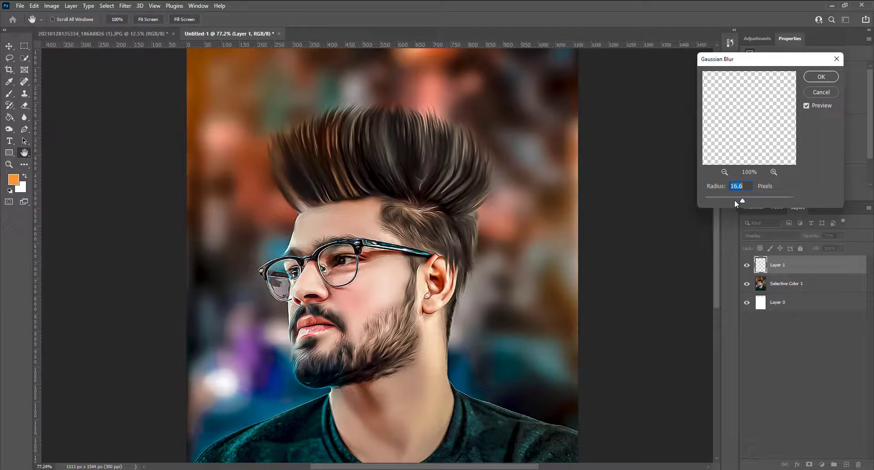
pyautogui.click(815, 75)
pyautogui.click(842, 235)
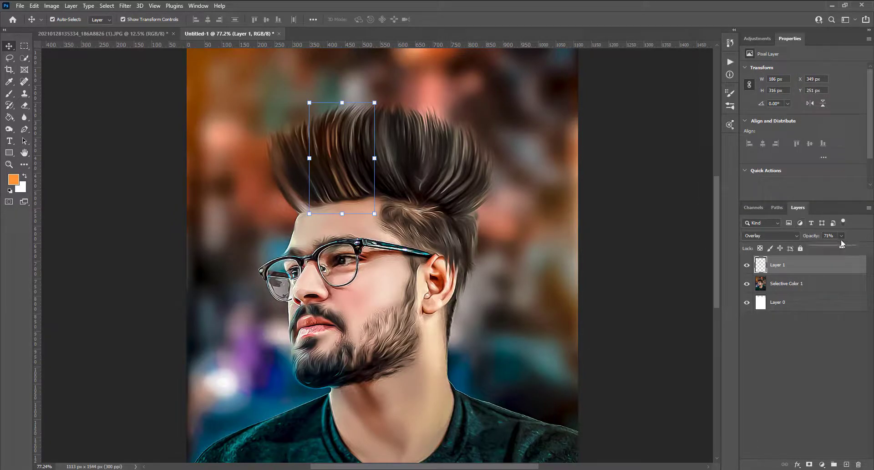
# Step: Place a copy of the streak further right, scaled to about 94% and nudged over the hair
pyautogui.moveTo(339, 159)
pyautogui.mouseDown()
pyautogui.moveTo(441, 166)
pyautogui.moveTo(385, 155)
pyautogui.mouseUp()
pyautogui.hotkey('ctrl', 't')
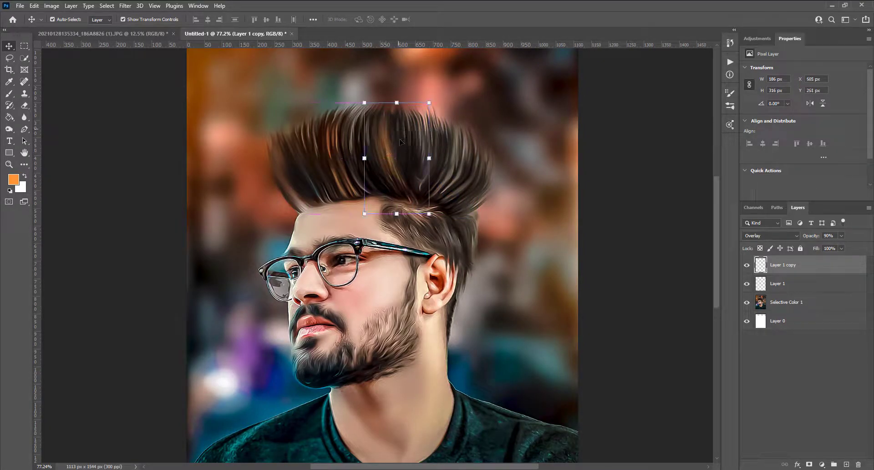
pyautogui.moveTo(427, 103); pyautogui.dragTo(425, 105)
pyautogui.moveTo(392, 144); pyautogui.dragTo(394, 148)
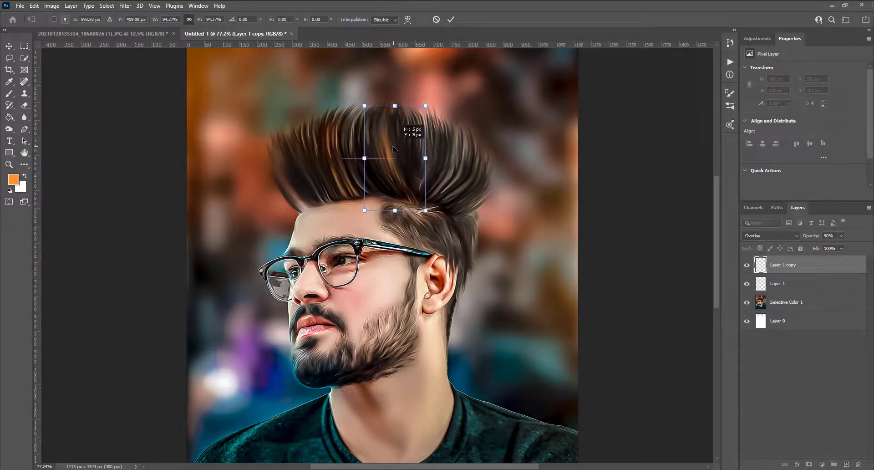
pyautogui.click(451, 19)
pyautogui.hotkey('ctrl', '0')
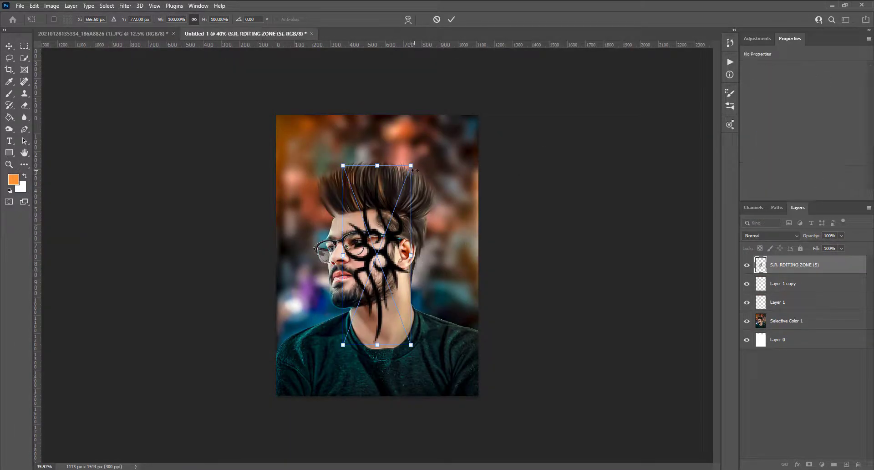
# Step: Scale the tattoo to about 42%, move it onto the neck, skew and rotate it about 16°
pyautogui.moveTo(411, 165); pyautogui.dragTo(371, 269)
pyautogui.moveTo(358, 319); pyautogui.dragTo(371, 331)
pyautogui.scroll(3, 378, 281)
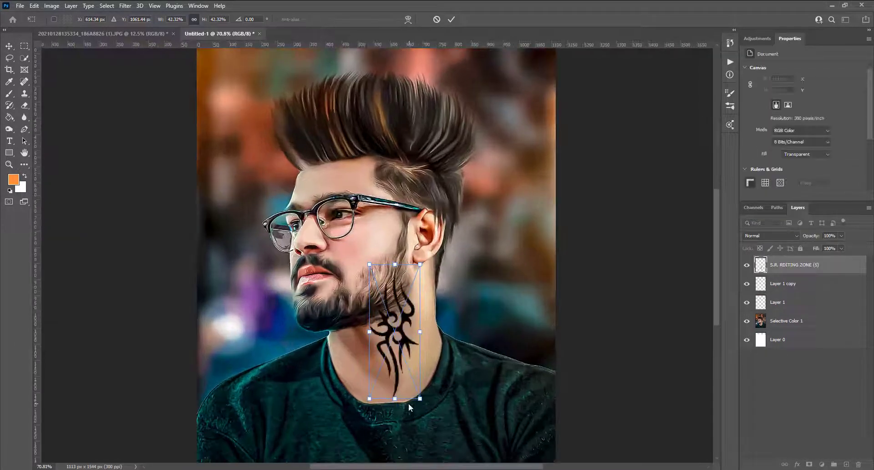
pyautogui.moveTo(419, 396); pyautogui.dragTo(406, 401)
pyautogui.moveTo(419, 264); pyautogui.dragTo(428, 268)
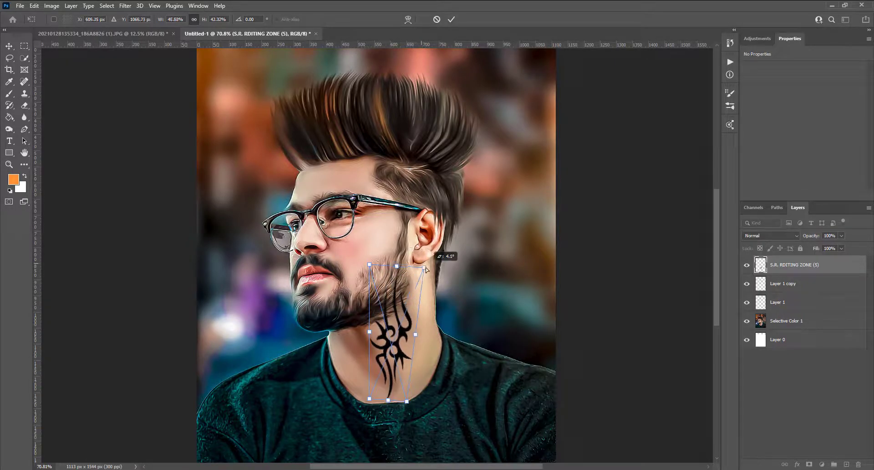
pyautogui.moveTo(369, 264); pyautogui.dragTo(440, 271)
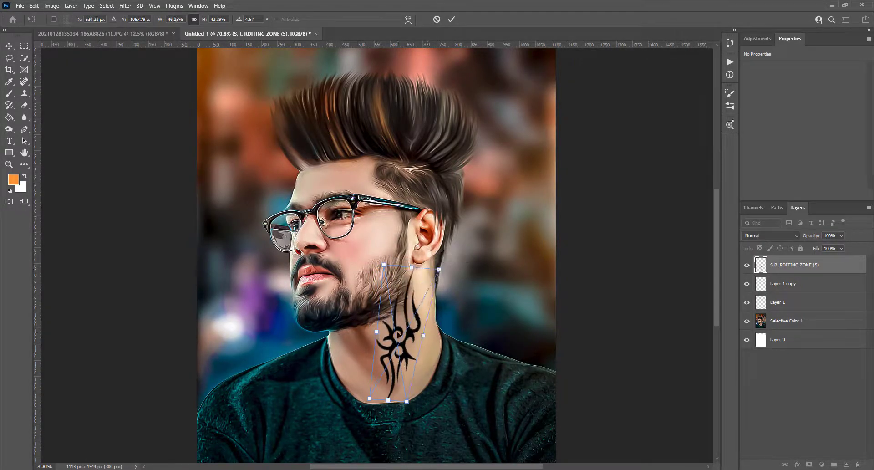
pyautogui.moveTo(401, 399)
pyautogui.mouseDown()
pyautogui.moveTo(410, 388)
pyautogui.moveTo(362, 385)
pyautogui.mouseUp()
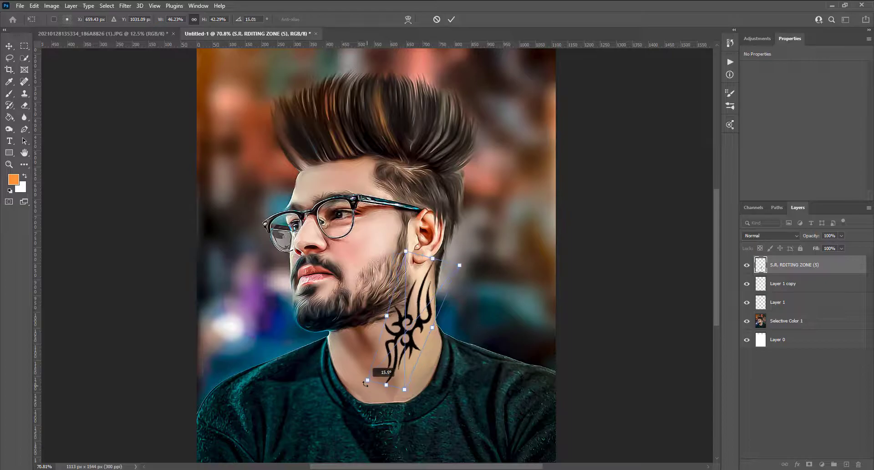
pyautogui.moveTo(421, 271)
pyautogui.mouseDown()
pyautogui.moveTo(421, 284)
pyautogui.moveTo(430, 286)
pyautogui.mouseUp()
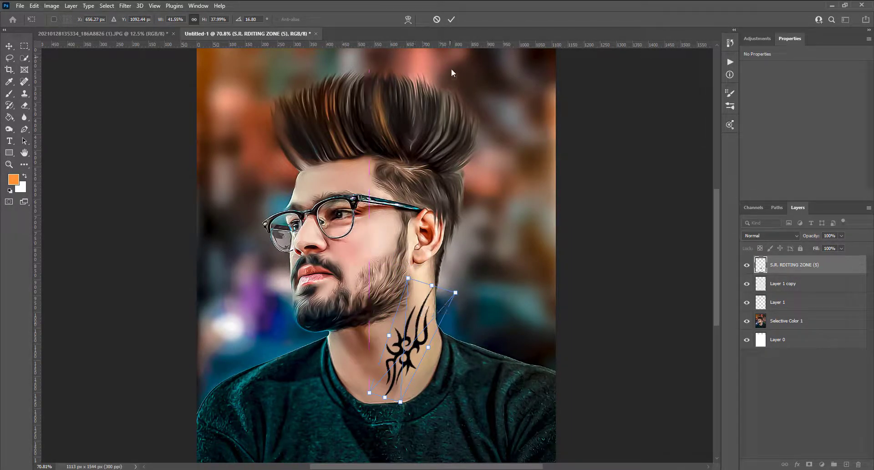
pyautogui.click(451, 19)
pyautogui.click(770, 235)
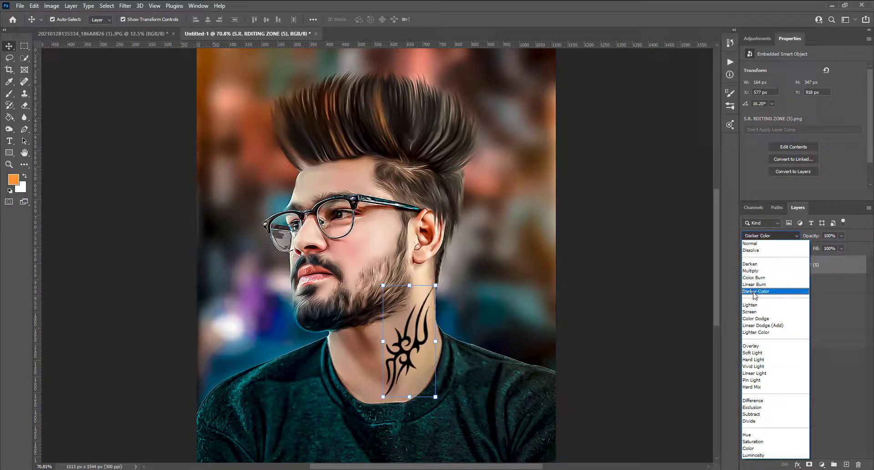
# Step: Set the tattoo layer to Color Burn blend mode at 84% opacity
pyautogui.click(758, 277)
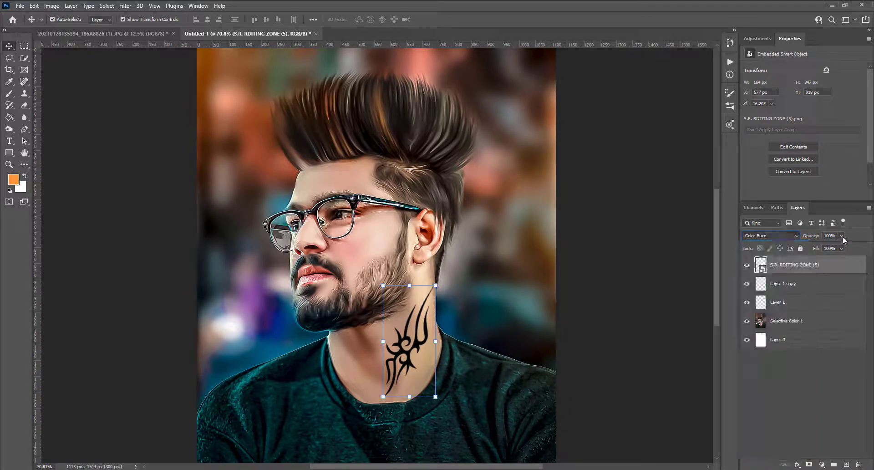
pyautogui.moveTo(841, 235); pyautogui.dragTo(835, 248)
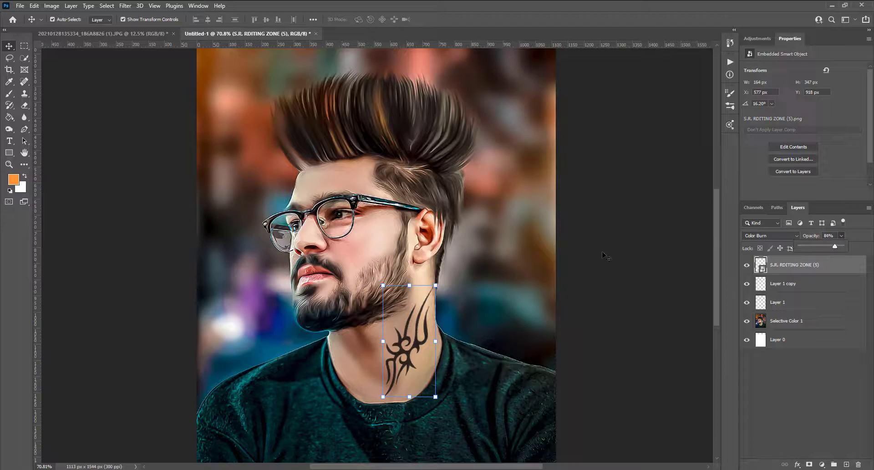
pyautogui.click(606, 256)
pyautogui.scroll(-3, 605, 256)
pyautogui.scroll(-3, 500, 296)
pyautogui.scroll(3, 412, 341)
pyautogui.scroll(2, 412, 341)
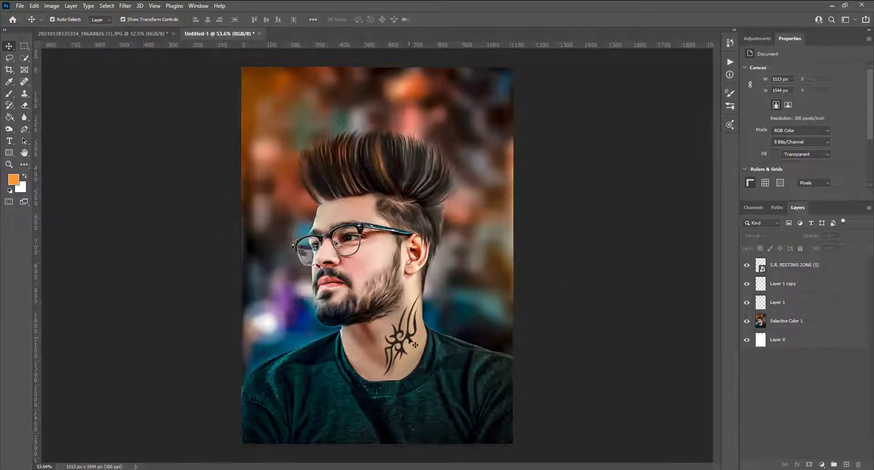
# Step: Warp the tattoo's left side to wrap around the neck's curve and commit it
pyautogui.click(412, 342)
pyautogui.scroll(2, 409, 336)
pyautogui.rightClick(404, 331)
pyautogui.press('Escape')
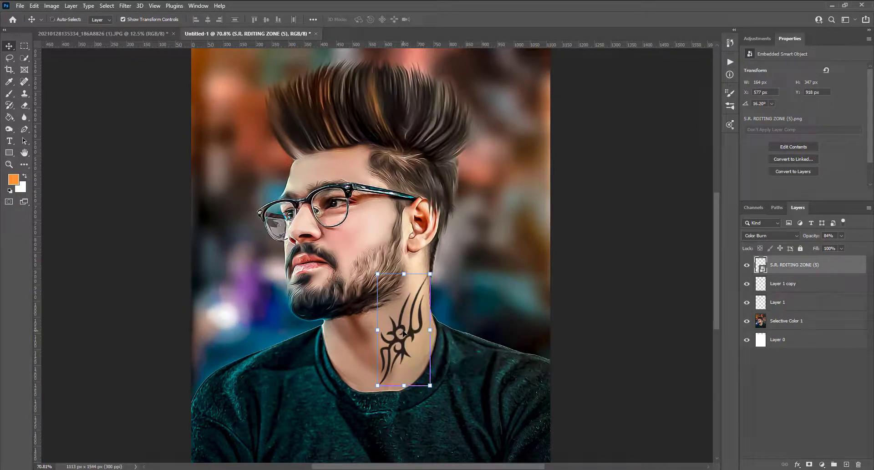
pyautogui.hotkey('ctrl', 't')
pyautogui.rightClick(403, 330)
pyautogui.click(428, 230)
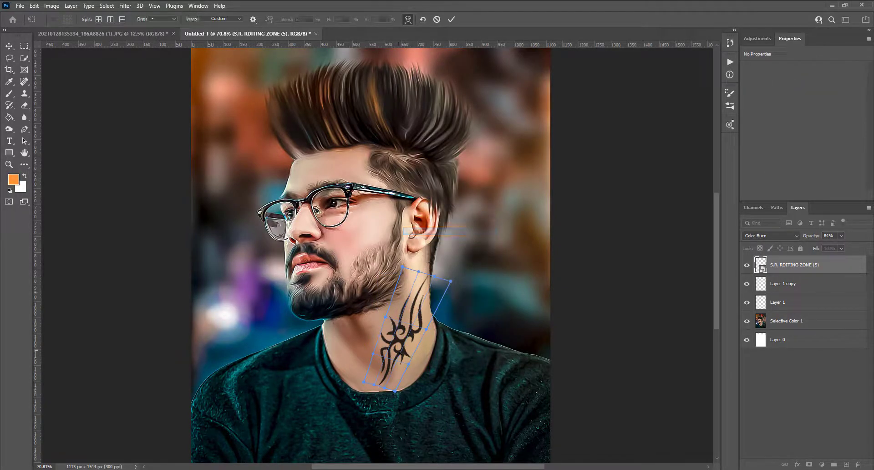
pyautogui.moveTo(379, 338); pyautogui.dragTo(382, 333)
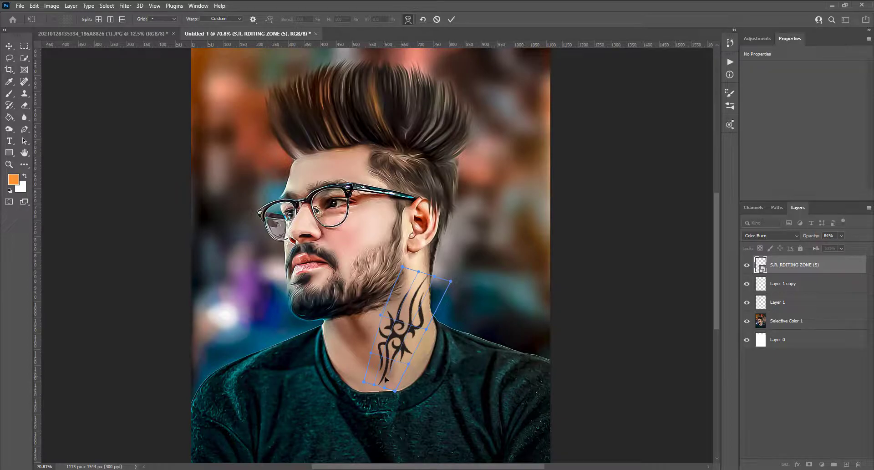
pyautogui.click(452, 19)
# Step: Reselect the tattoo layer in the Layers panel and bring up its layer options
pyautogui.scroll(-5, 391, 301)
pyautogui.scroll(1, 391, 301)
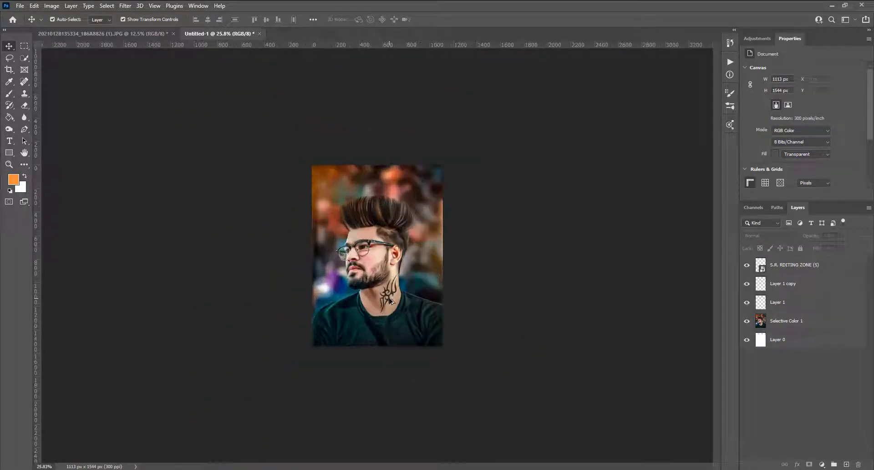
pyautogui.scroll(1, 375, 259)
pyautogui.click(375, 259)
pyautogui.scroll(2, 377, 256)
pyautogui.click(806, 269)
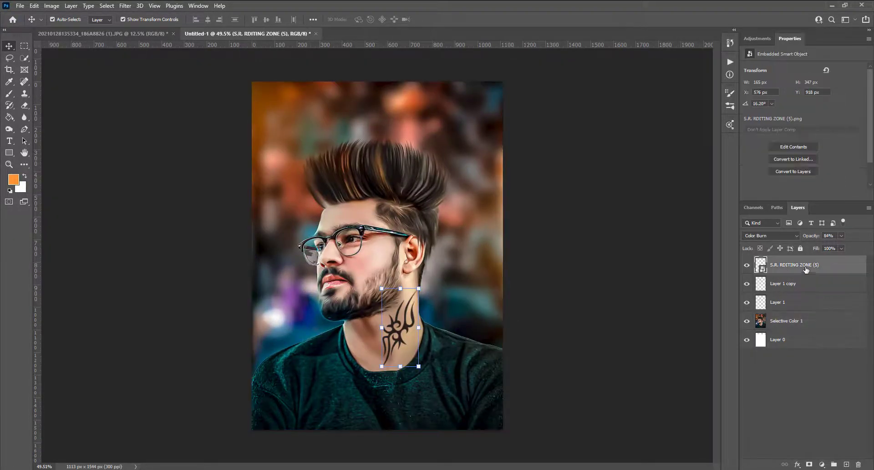
pyautogui.rightClick(806, 269)
# Step: Adjust the tattoo's Underlying Layer Blend If slider, then set its opacity to 88%
pyautogui.click(663, 203)
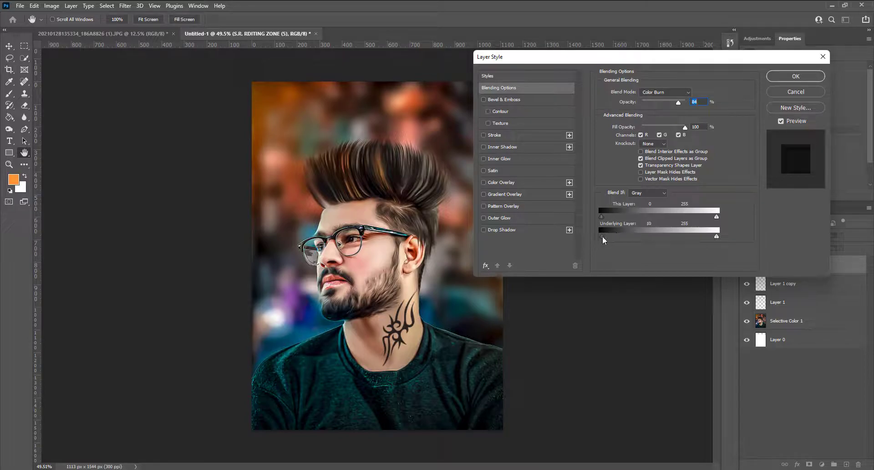
pyautogui.moveTo(602, 236); pyautogui.dragTo(671, 237)
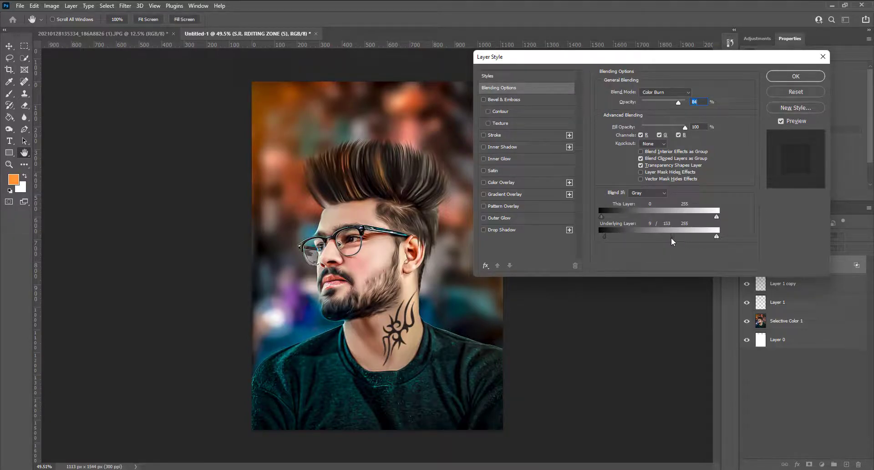
pyautogui.click(794, 77)
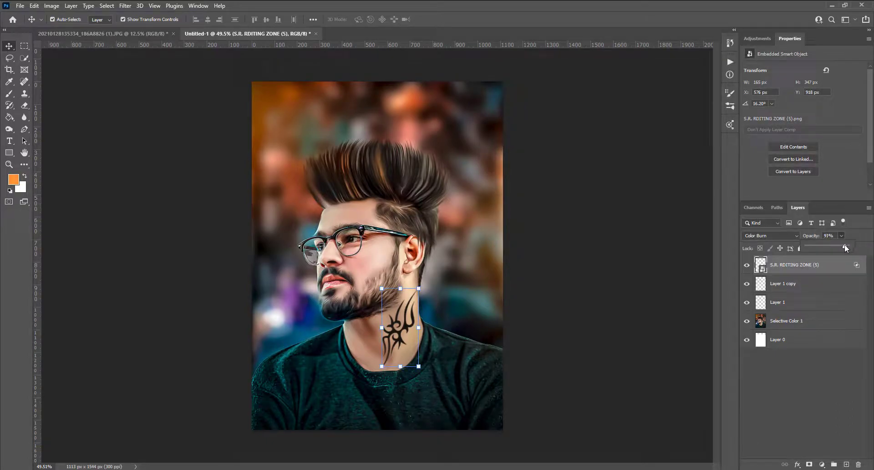
pyautogui.moveTo(844, 245); pyautogui.dragTo(842, 246)
# Step: Tint the tattoo with a Color Balance filter, midtones 0, +18, +31
pyautogui.click(52, 6)
pyautogui.moveTo(66, 29)
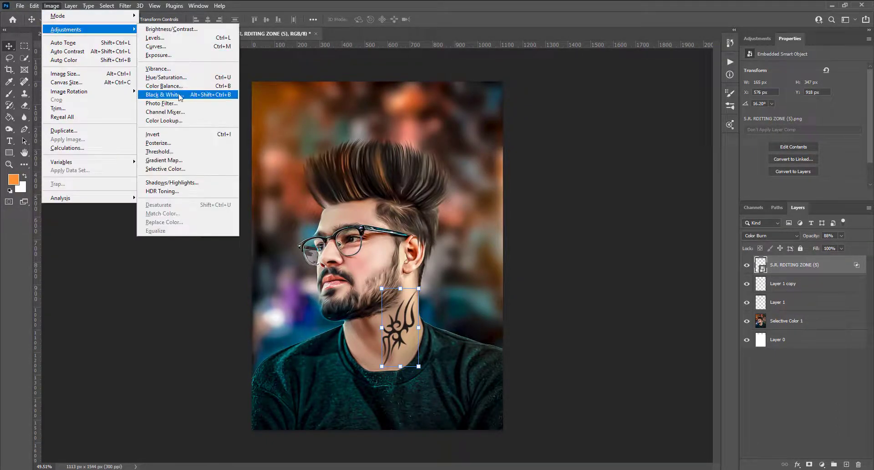
pyautogui.click(177, 86)
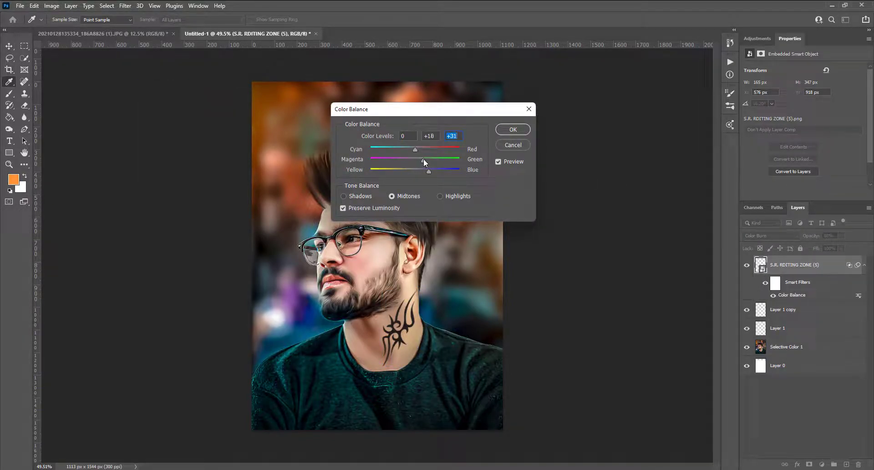
pyautogui.click(513, 129)
pyautogui.press('v')
pyautogui.scroll(-3, 378, 300)
pyautogui.scroll(1, 378, 300)
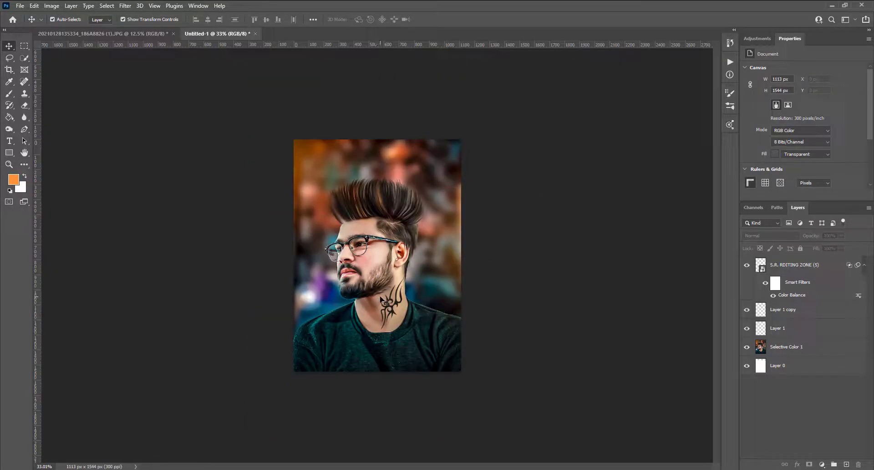
pyautogui.scroll(-2, 377, 300)
pyautogui.scroll(2, 378, 300)
pyautogui.click(20, 6)
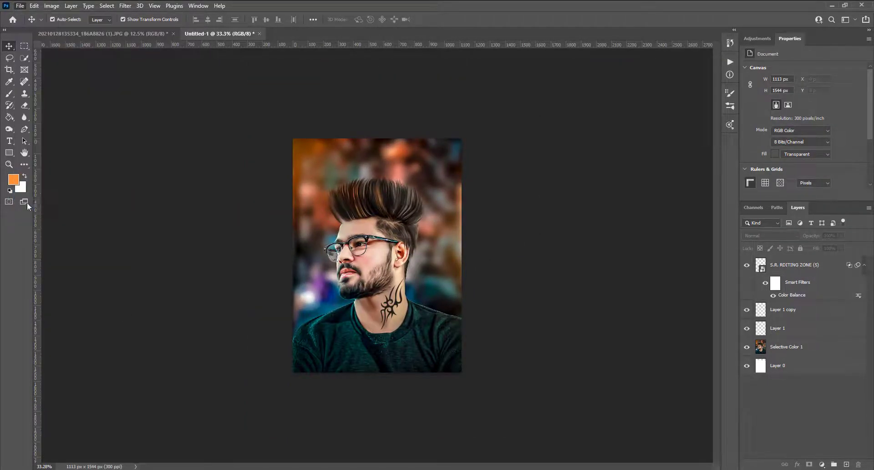